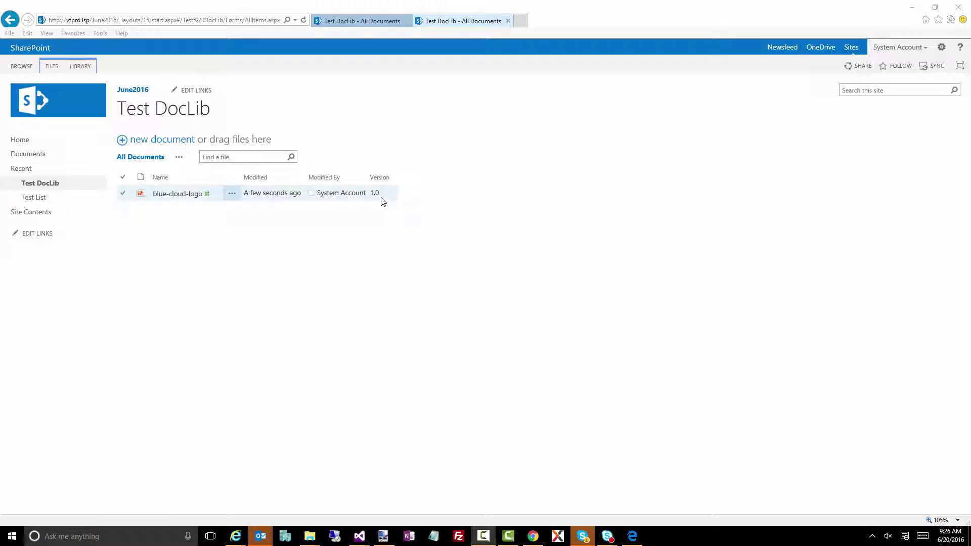
- Set Test DocLib's versioning to create major and minor (draft) versions, then return to the library
{"action": "left_click", "coordinate": [80, 69]}
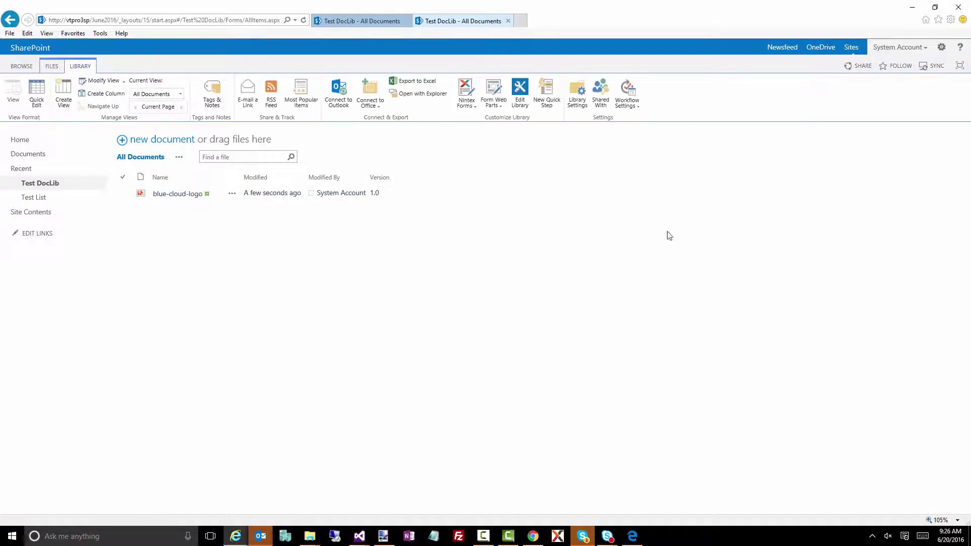
{"action": "left_click", "coordinate": [577, 101]}
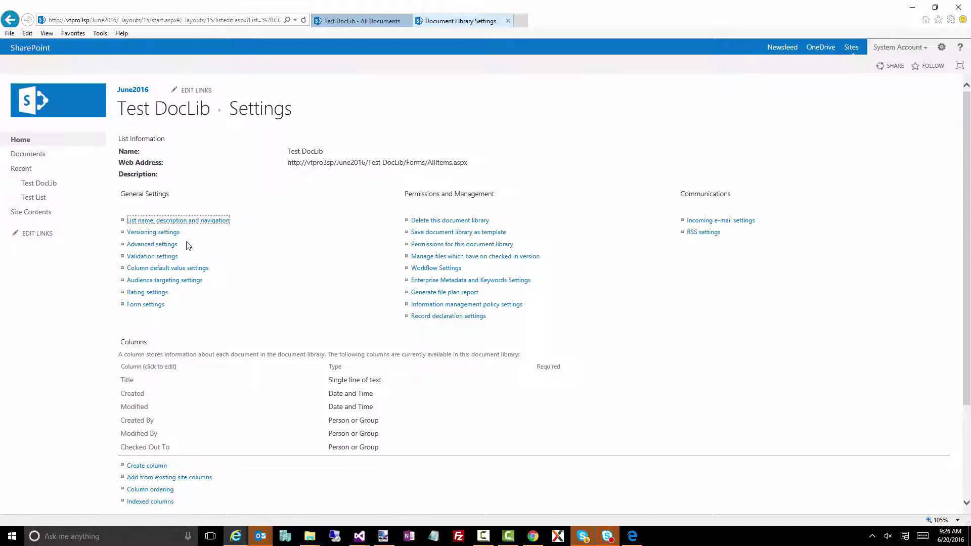
{"action": "left_click", "coordinate": [174, 234]}
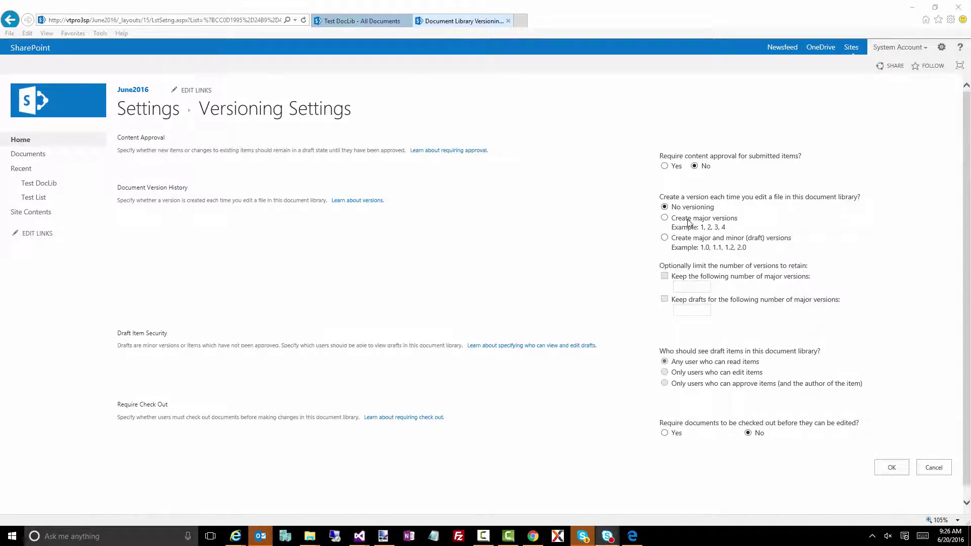
{"action": "left_click", "coordinate": [665, 240]}
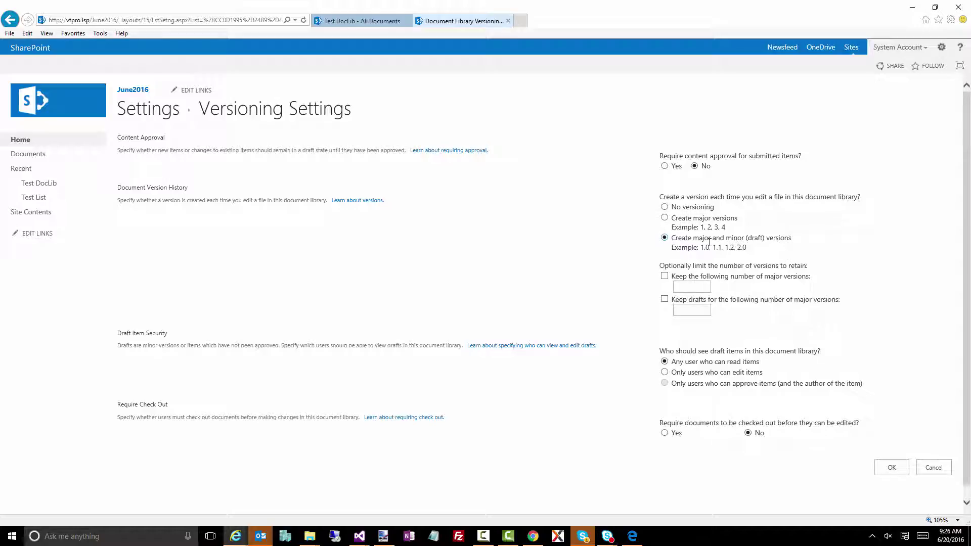
{"action": "left_click", "coordinate": [890, 467]}
{"action": "left_click", "coordinate": [147, 120]}
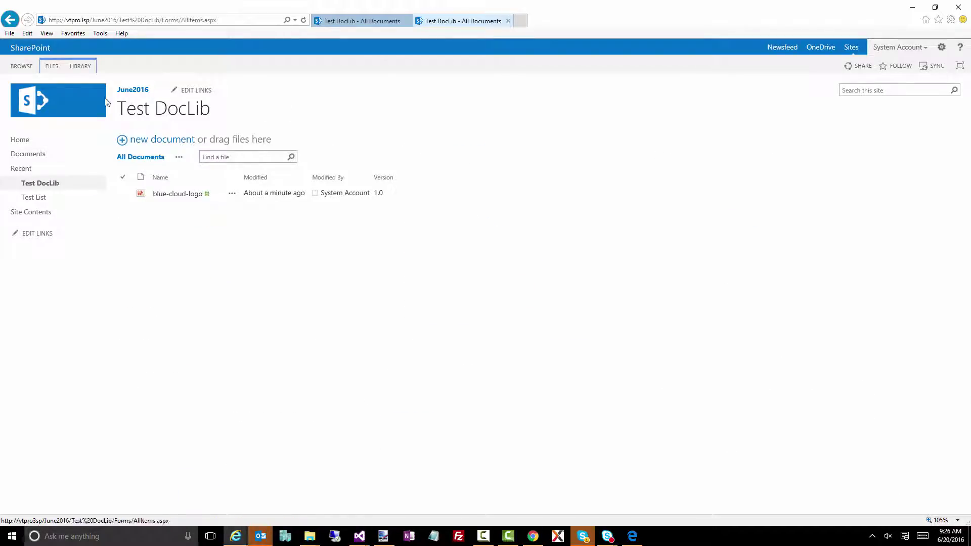
- Create a new Nintex workflow for Test DocLib from the Blank template
{"action": "left_click", "coordinate": [82, 66]}
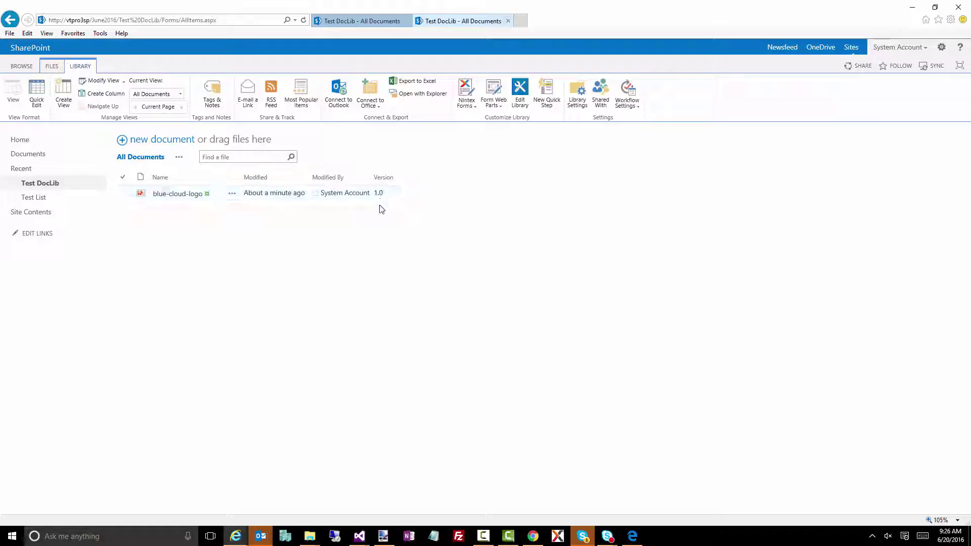
{"action": "left_click", "coordinate": [40, 183]}
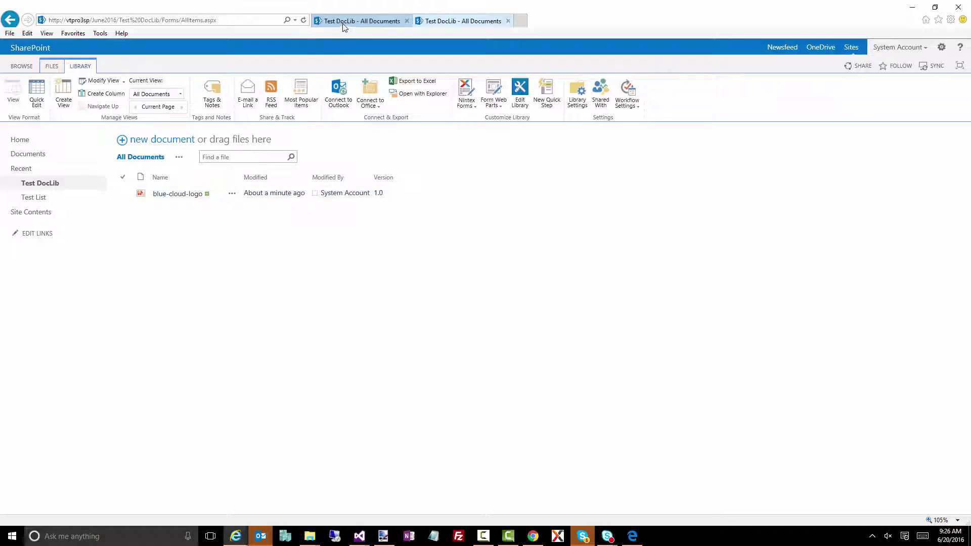
{"action": "left_click", "coordinate": [81, 66]}
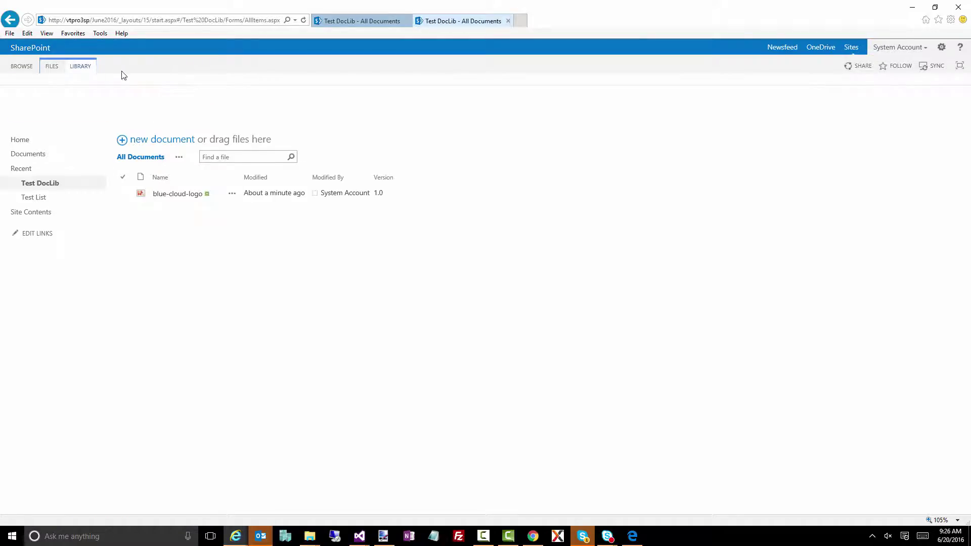
{"action": "left_click", "coordinate": [636, 106]}
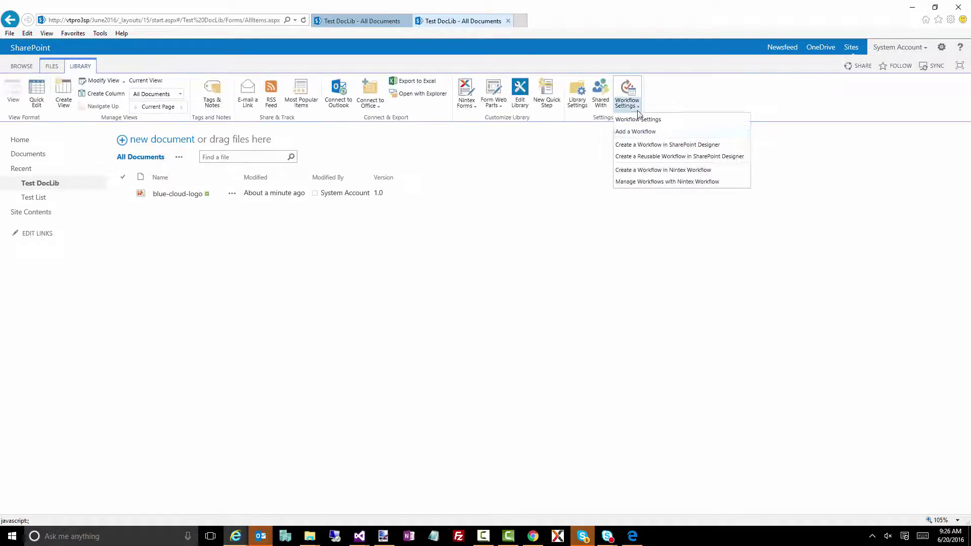
{"action": "left_click", "coordinate": [642, 171]}
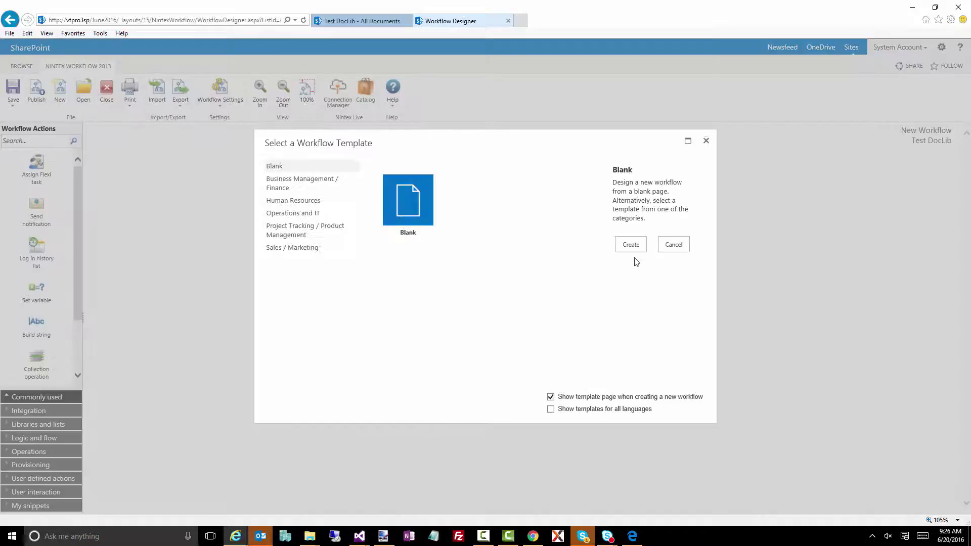
{"action": "left_click", "coordinate": [633, 246]}
- Find the Check out item action and insert it between the workflow's start and end
{"action": "left_click", "coordinate": [48, 141]}
{"action": "type", "text": "check out"}
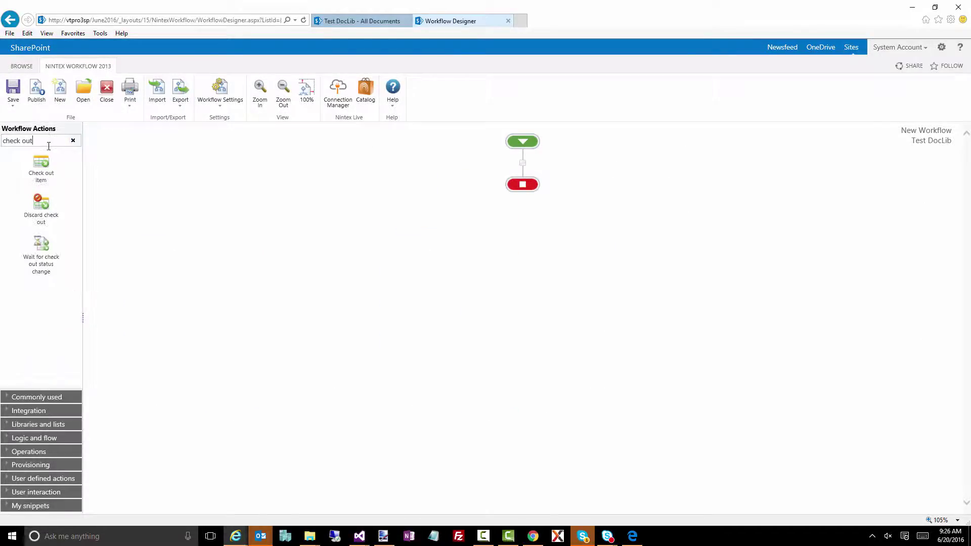
{"action": "left_click_drag", "start_coordinate": [43, 161], "coordinate": [522, 201]}
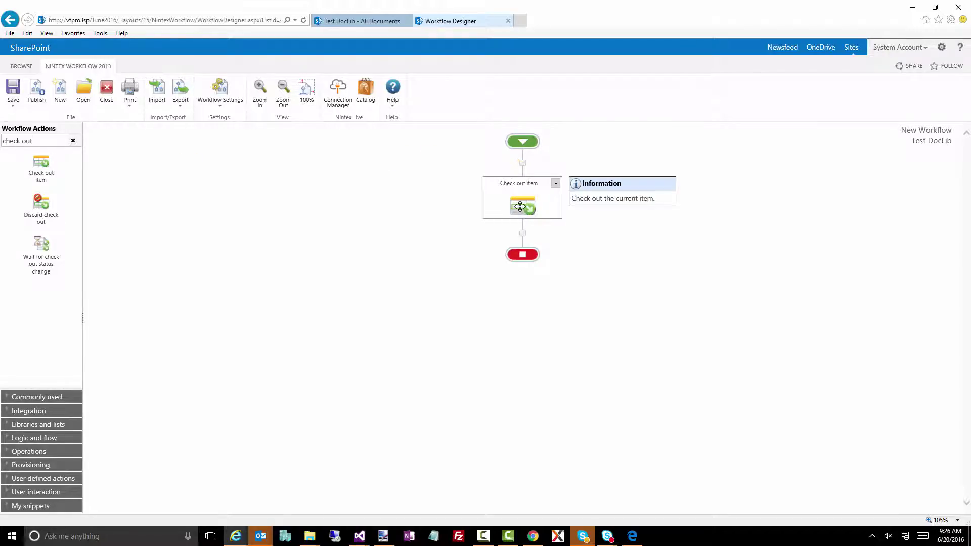
- Configure the Check out item action to check out from the Current item and save it
{"action": "double_click", "coordinate": [521, 205]}
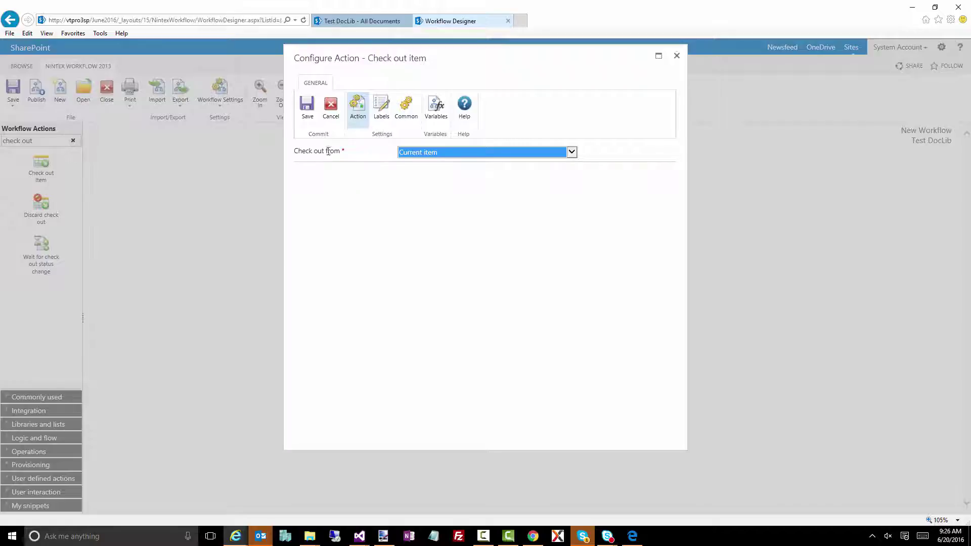
{"action": "left_click", "coordinate": [405, 158]}
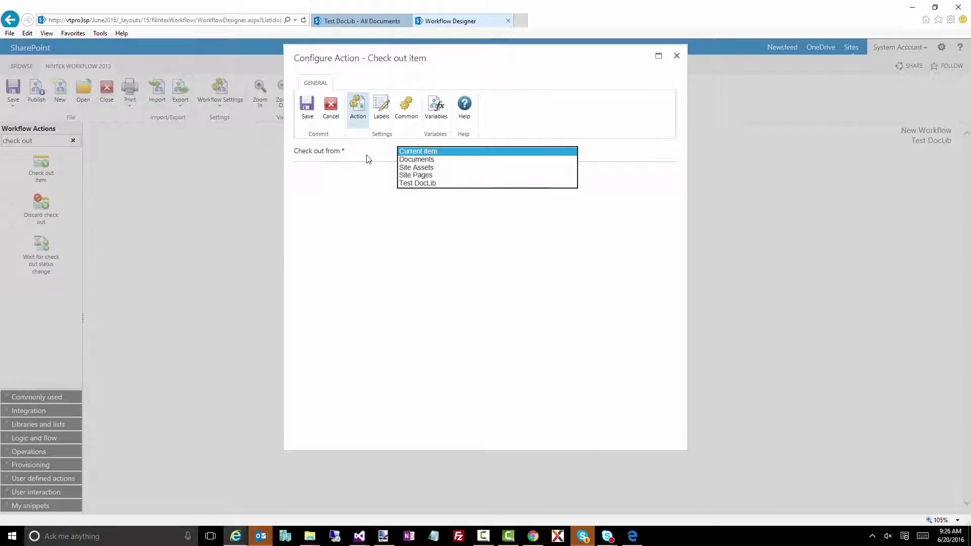
{"action": "left_click", "coordinate": [412, 156]}
{"action": "left_click", "coordinate": [412, 157]}
{"action": "left_click", "coordinate": [420, 159]}
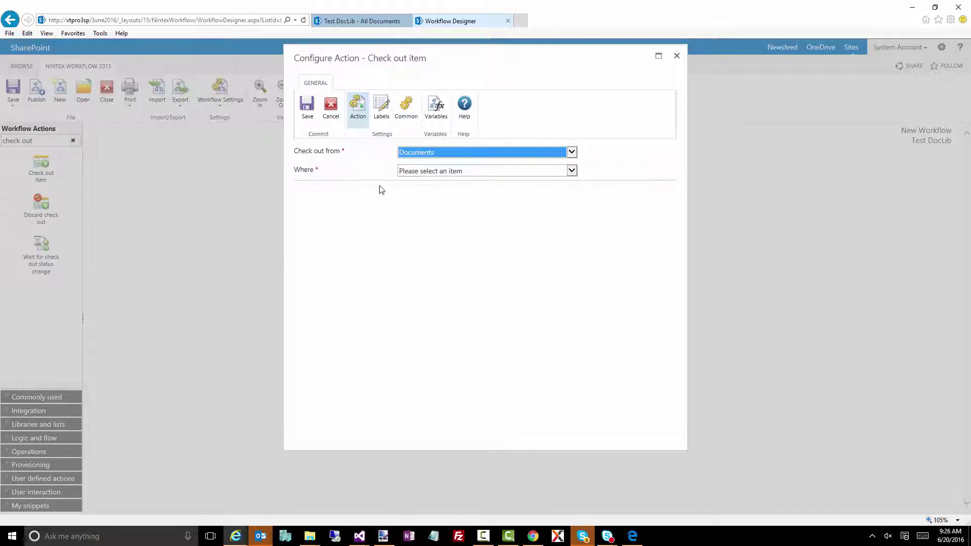
{"action": "left_click", "coordinate": [425, 151]}
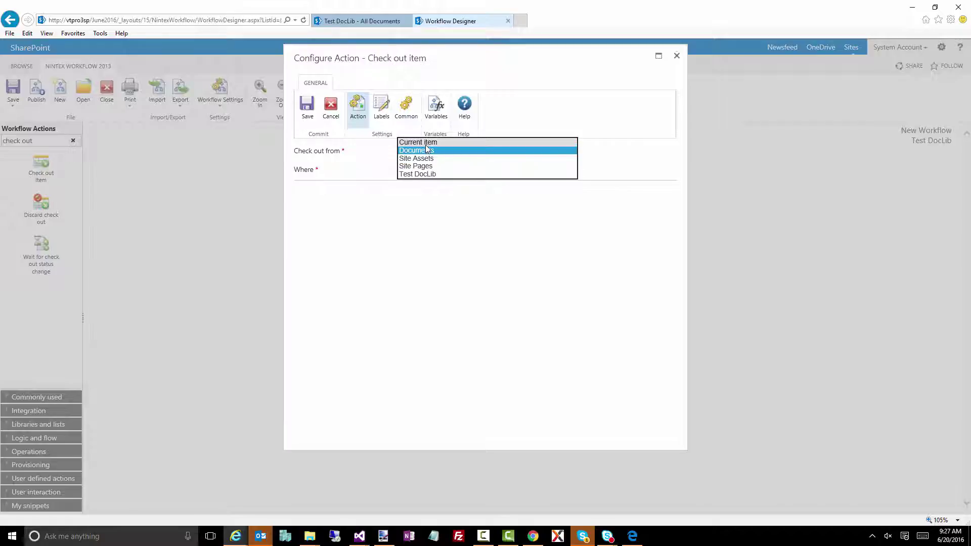
{"action": "left_click", "coordinate": [419, 142]}
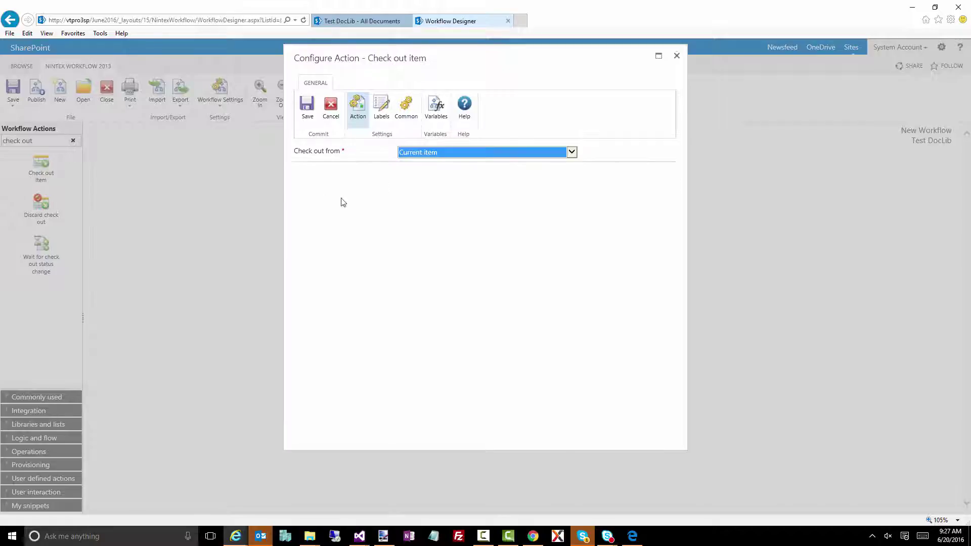
{"action": "left_click", "coordinate": [307, 108]}
- Add a Pause for action after Check out item, leaving its configuration at the defaults
{"action": "triple_click", "coordinate": [51, 142]}
{"action": "type", "text": "paus"}
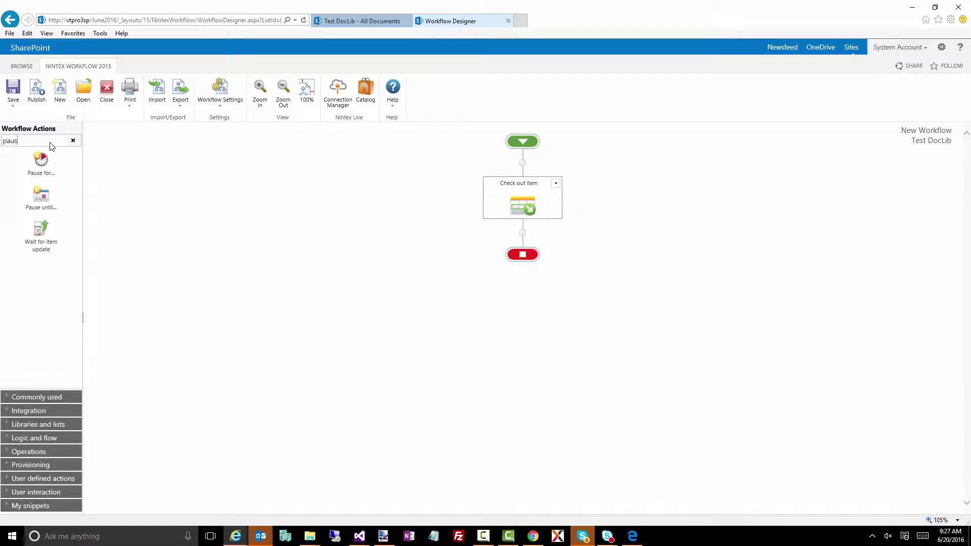
{"action": "left_click_drag", "start_coordinate": [43, 161], "coordinate": [524, 260]}
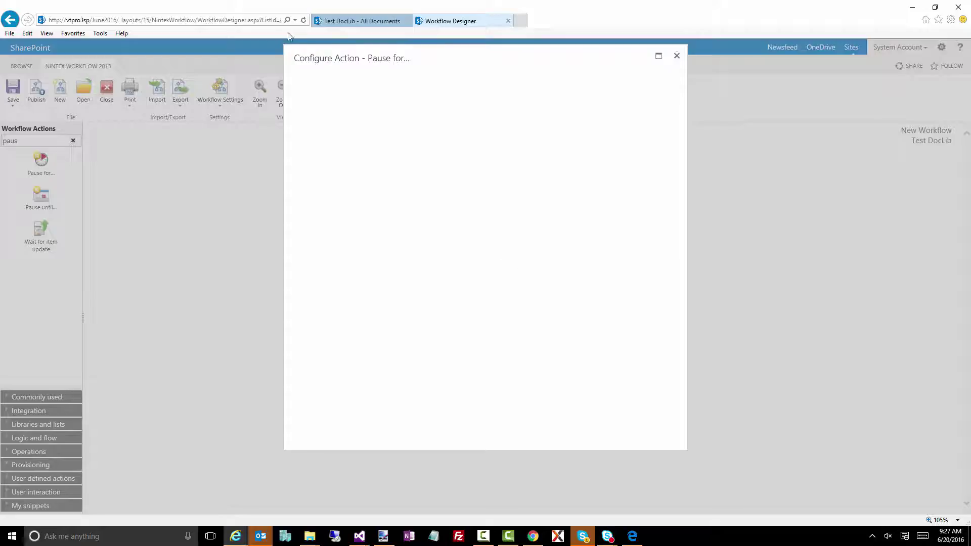
{"action": "left_click", "coordinate": [678, 53]}
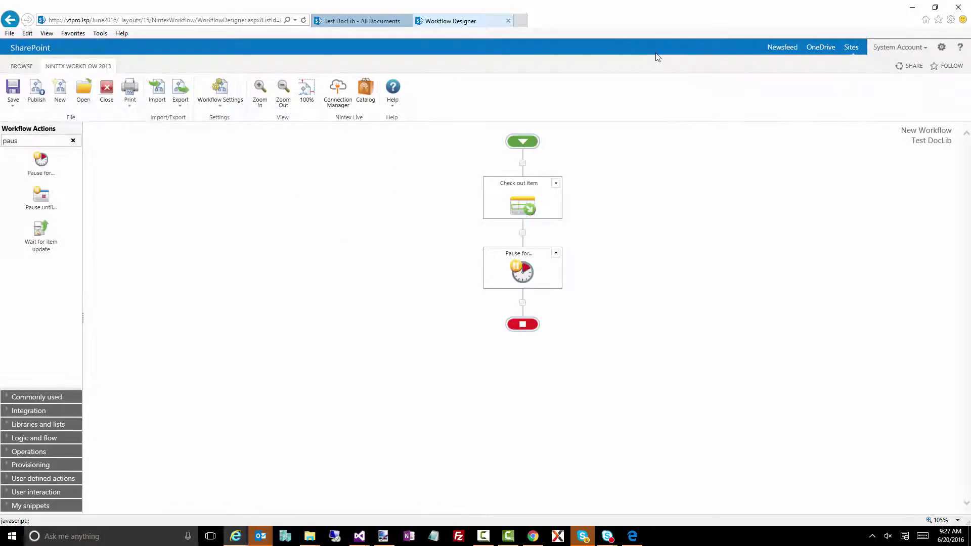
- Publish the workflow with the title Check Out Test Workflow
{"action": "left_click", "coordinate": [36, 99]}
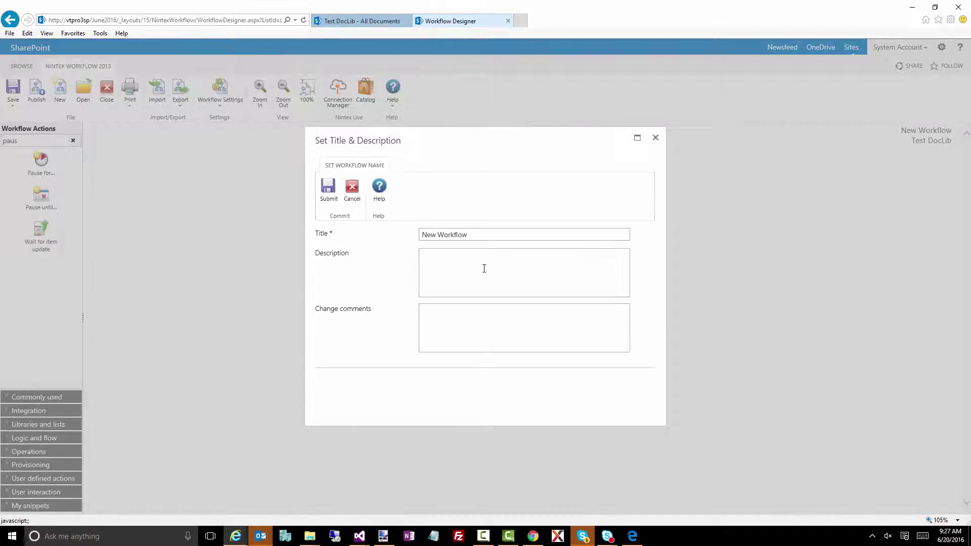
{"action": "left_click_drag", "start_coordinate": [436, 240], "coordinate": [387, 236]}
{"action": "type", "text": "Check Out Test"}
{"action": "left_click", "coordinate": [330, 196]}
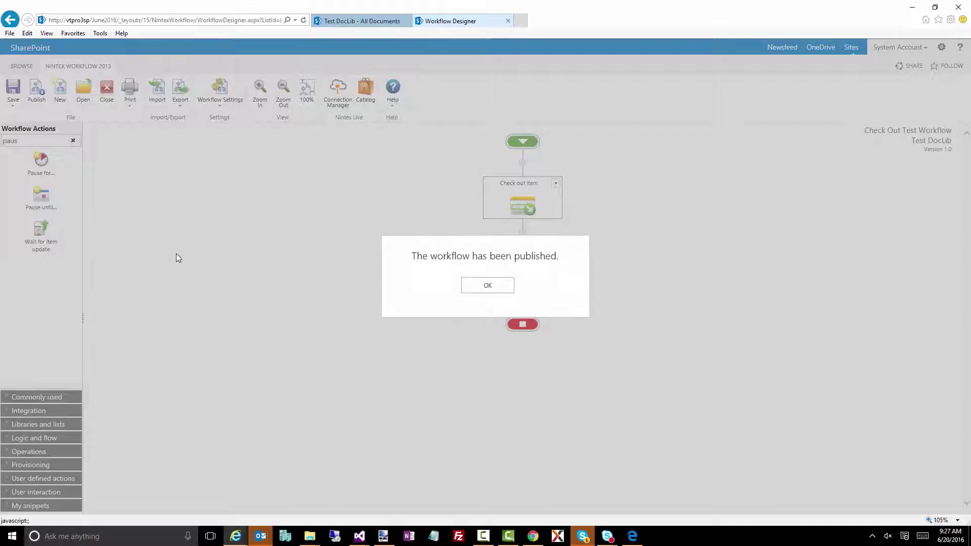
{"action": "left_click", "coordinate": [499, 286]}
- Start Check Out Test Workflow on the blue-cloud-logo file in Test DocLib and check the file's version number
{"action": "left_click", "coordinate": [362, 22]}
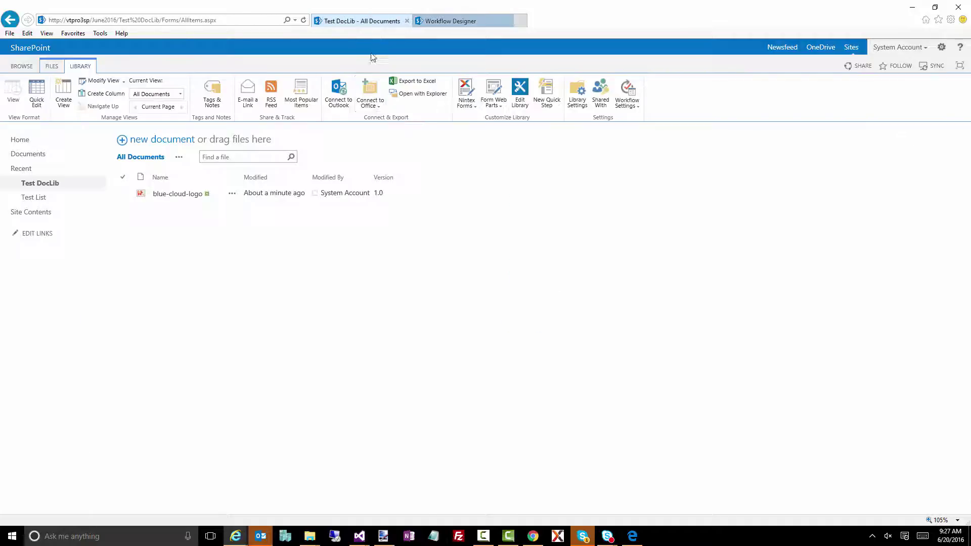
{"action": "left_click", "coordinate": [231, 194]}
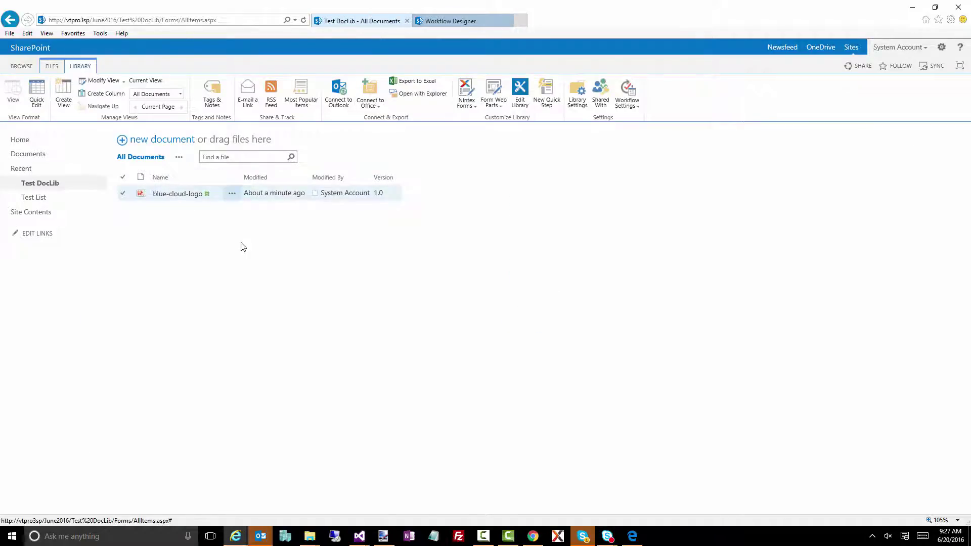
{"action": "left_click", "coordinate": [359, 330]}
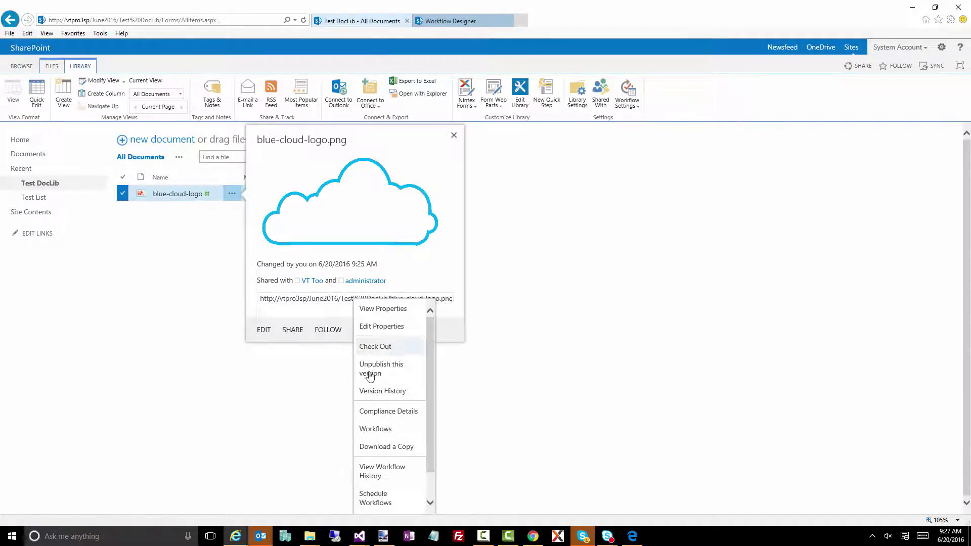
{"action": "left_click", "coordinate": [375, 429]}
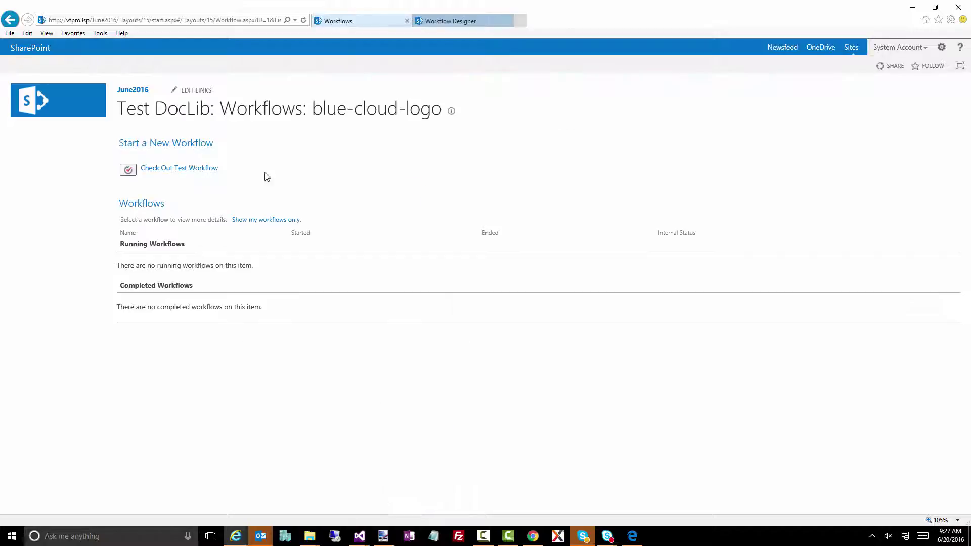
{"action": "left_click", "coordinate": [202, 168]}
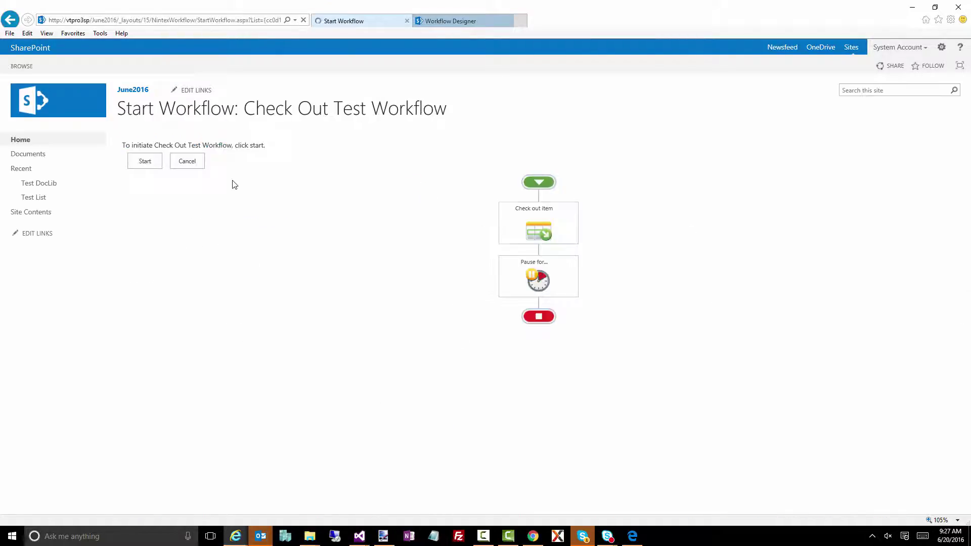
{"action": "left_click", "coordinate": [151, 161]}
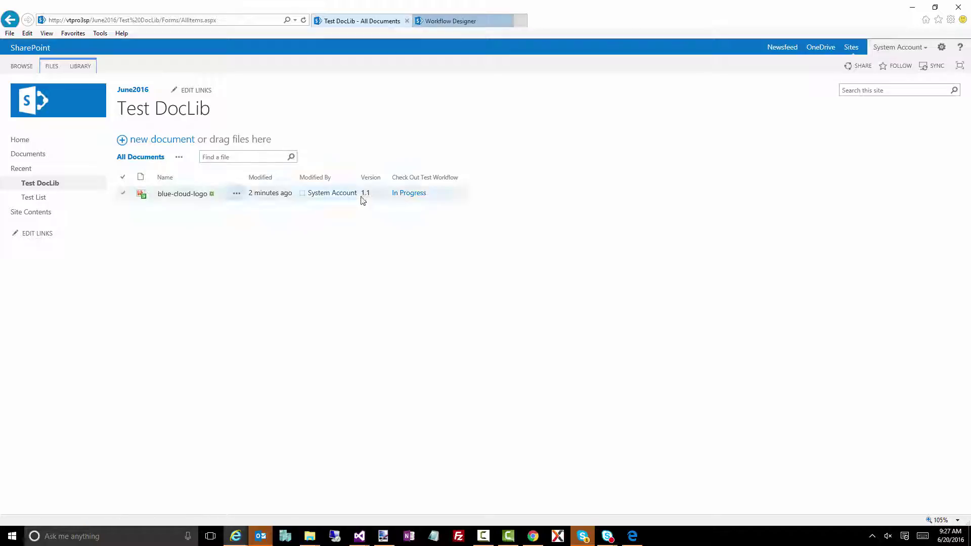
{"action": "double_click", "coordinate": [366, 193]}
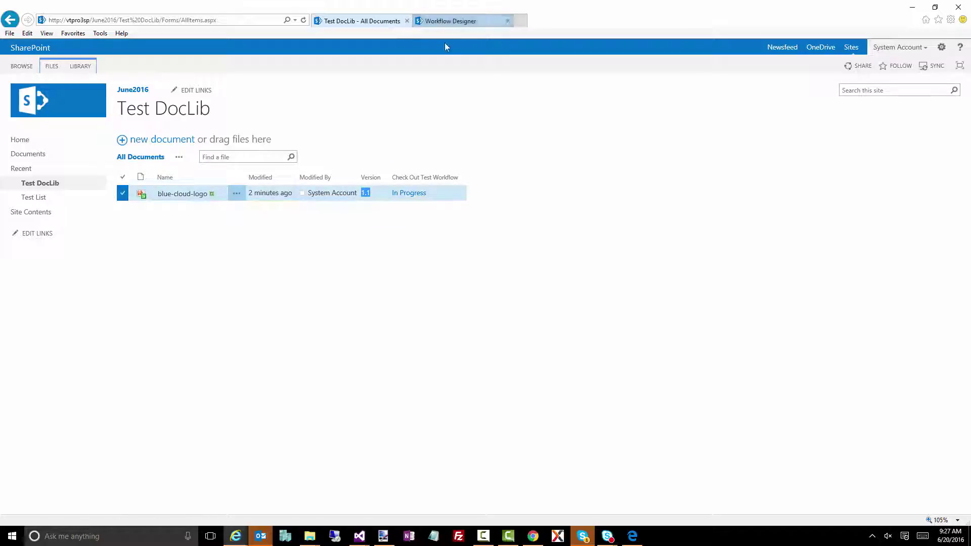
- Upload Nintex-2013-Designer-Screenshot.jpg from the Nintex pictures folder to Test DocLib
{"action": "left_click", "coordinate": [161, 140]}
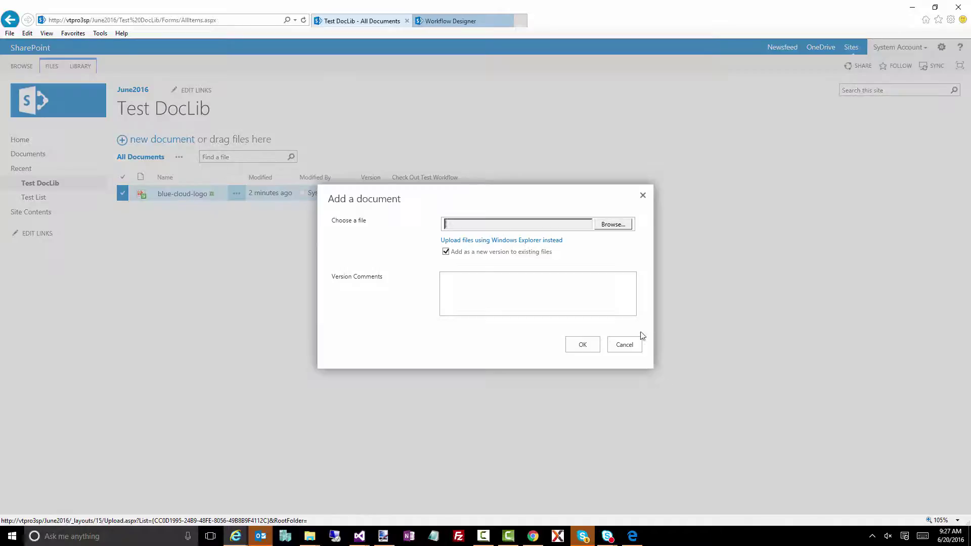
{"action": "left_click", "coordinate": [613, 224]}
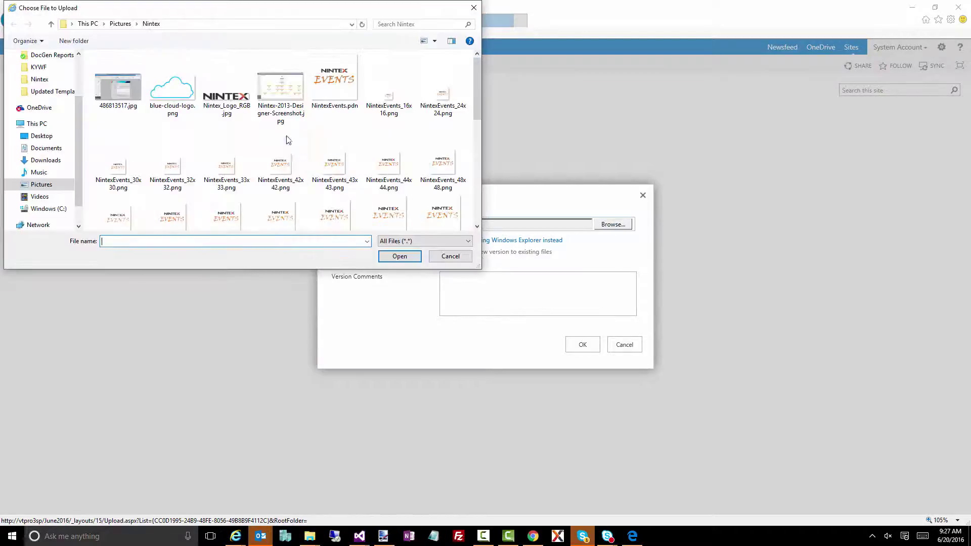
{"action": "double_click", "coordinate": [266, 89]}
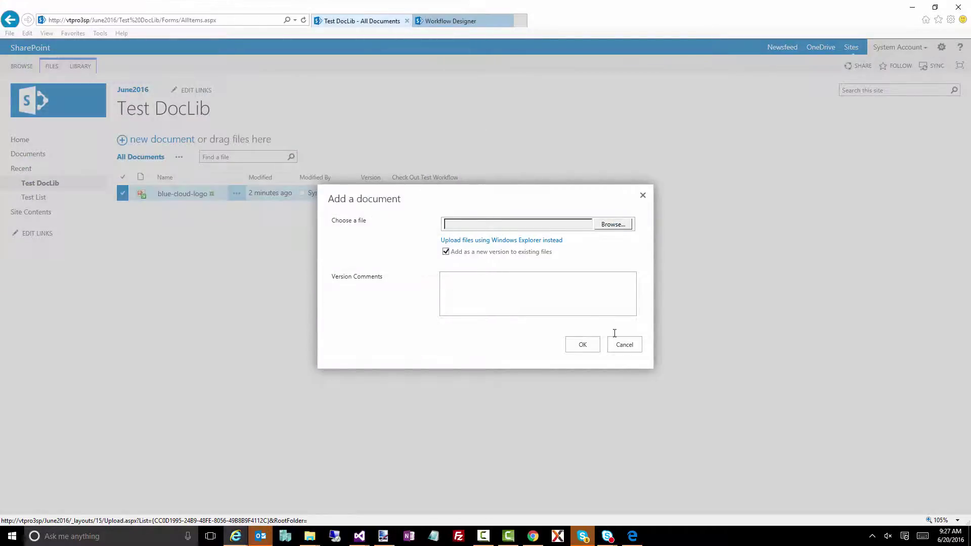
{"action": "left_click", "coordinate": [585, 350]}
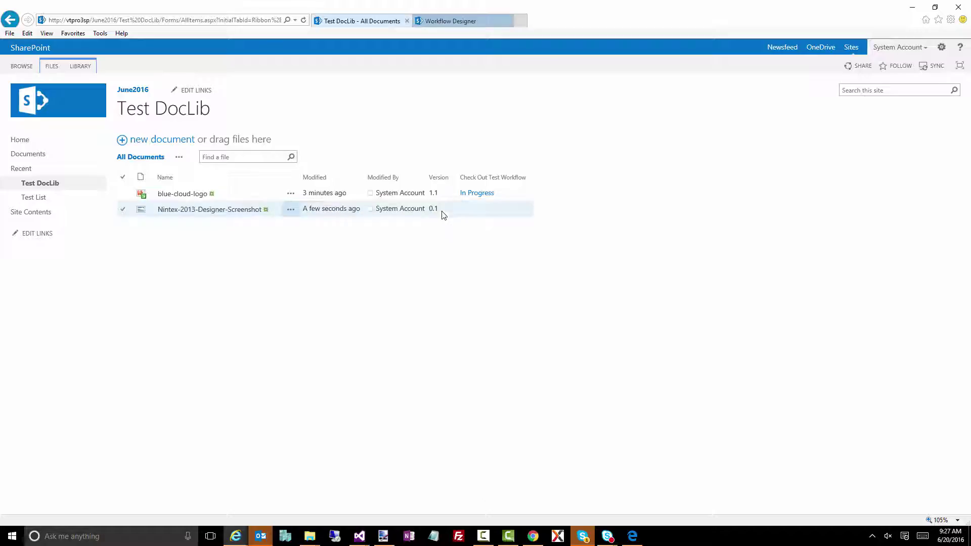
- Publish a major version of Nintex-2013-Designer-Screenshot with the comment "about"
{"action": "left_click", "coordinate": [290, 209]}
{"action": "left_click", "coordinate": [418, 341]}
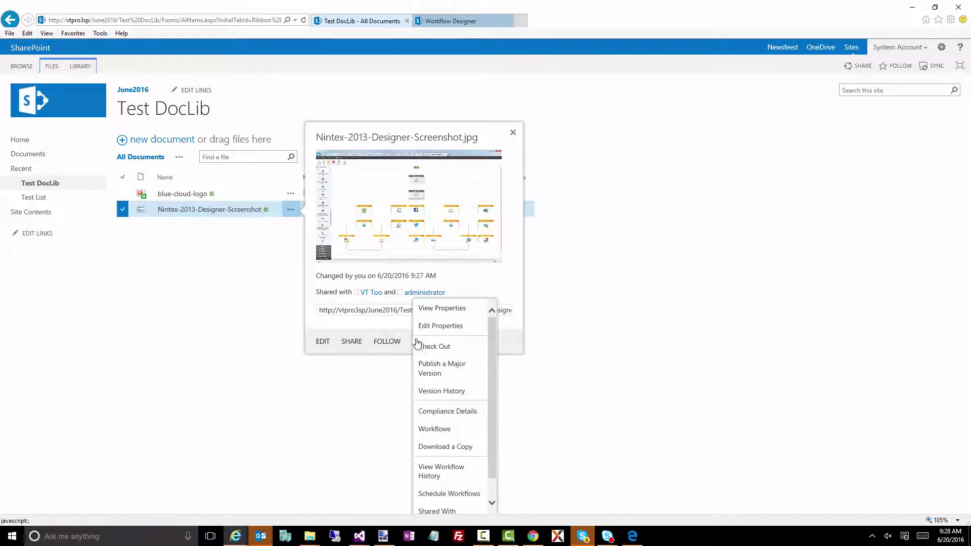
{"action": "left_click", "coordinate": [441, 376]}
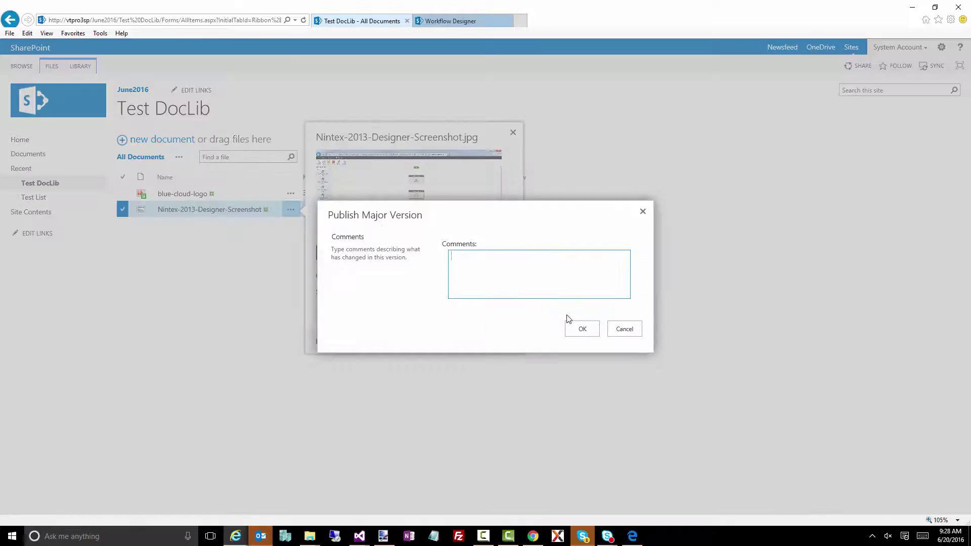
{"action": "type", "text": "about"}
{"action": "left_click", "coordinate": [575, 329]}
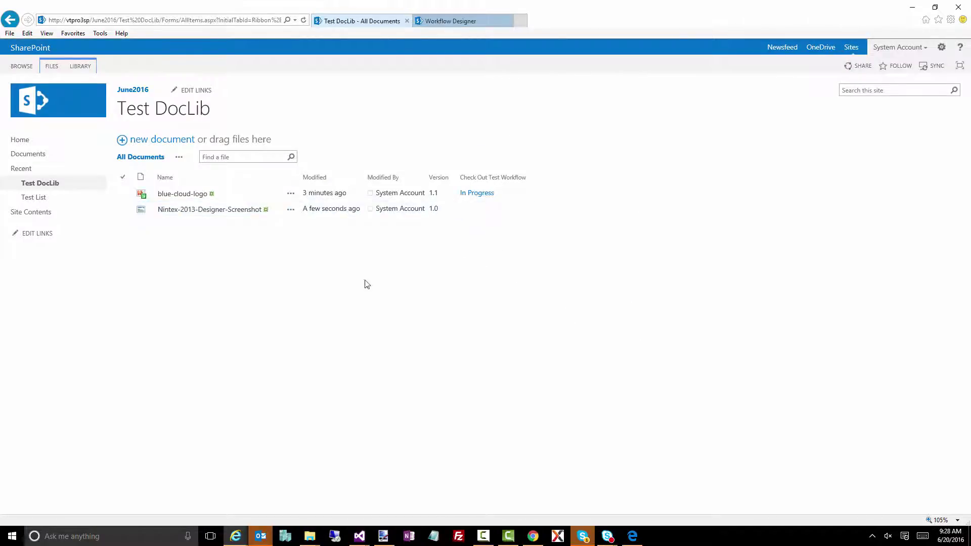
- Create a new blank workflow for Test DocLib in the Workflow Designer and add a Check out item action
{"action": "left_click", "coordinate": [435, 21]}
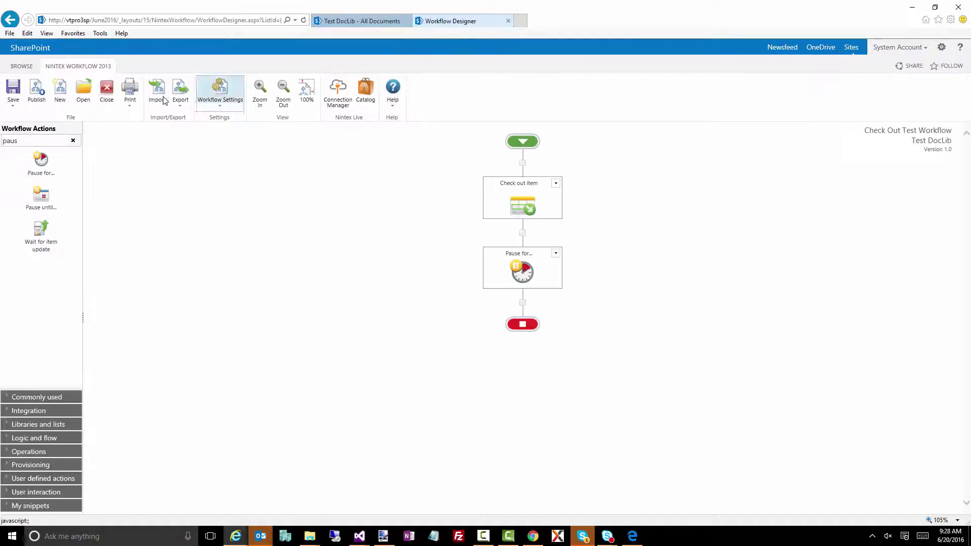
{"action": "left_click", "coordinate": [64, 105]}
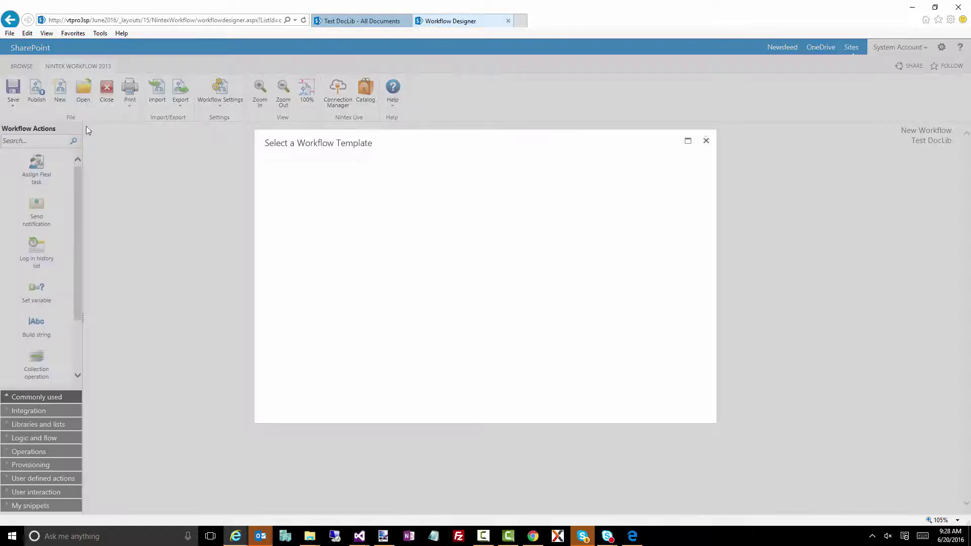
{"action": "left_click", "coordinate": [629, 245]}
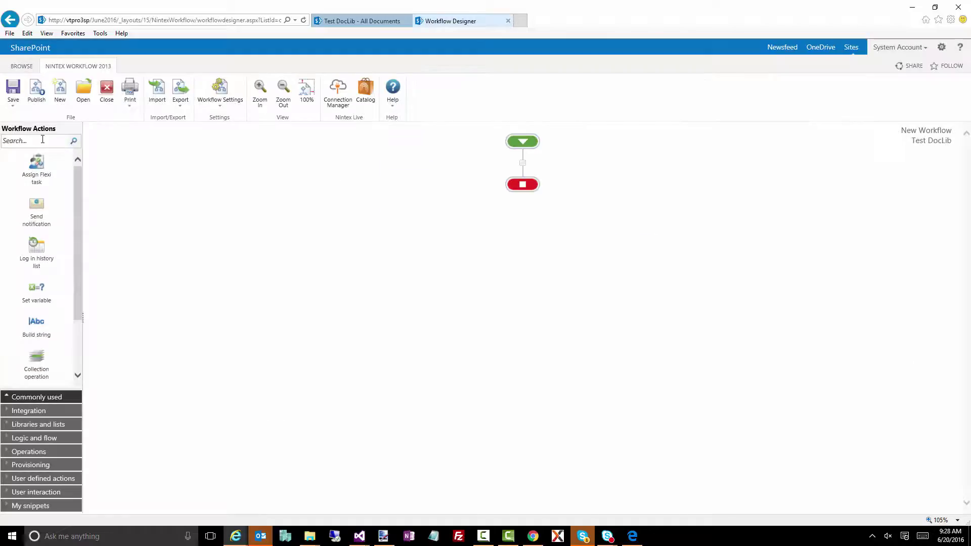
{"action": "type", "text": "check"}
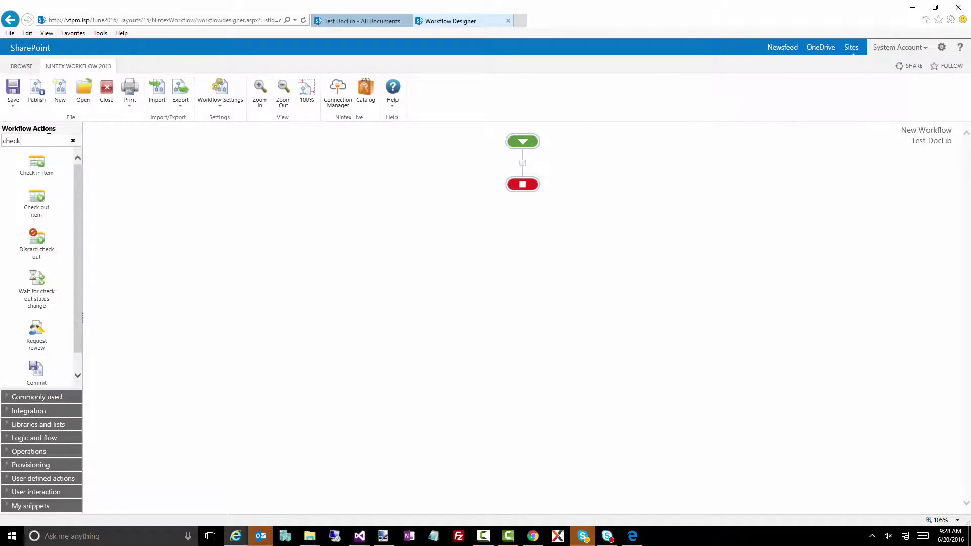
{"action": "left_click_drag", "start_coordinate": [36, 196], "coordinate": [516, 165]}
- Find the Update item action and add it directly after Check out item
{"action": "left_click_drag", "start_coordinate": [24, 140], "coordinate": [2, 142]}
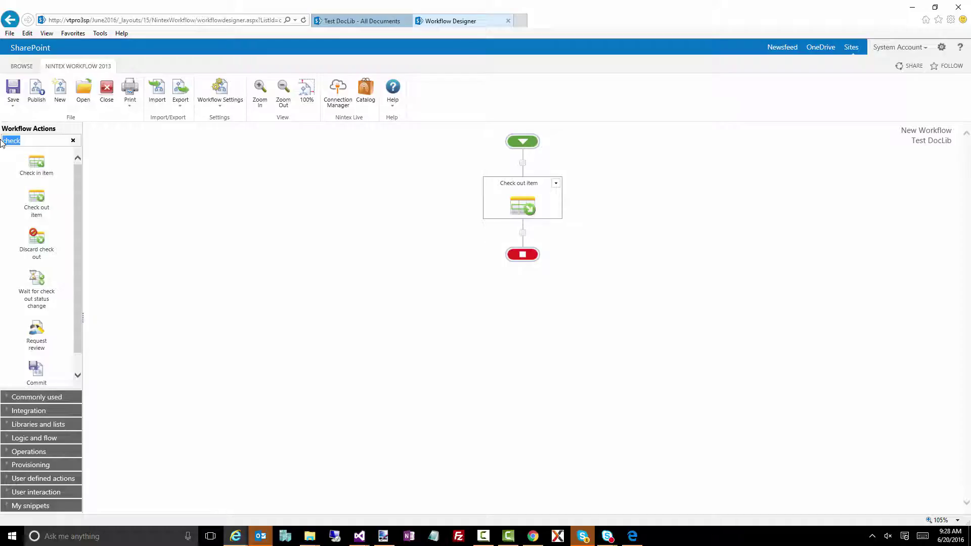
{"action": "type", "text": "update "}
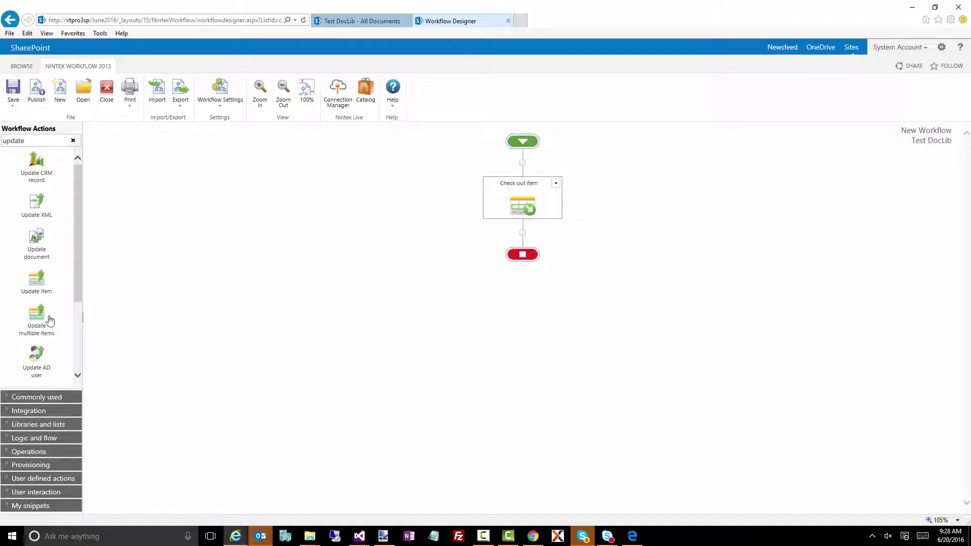
{"action": "type", "text": "ite"}
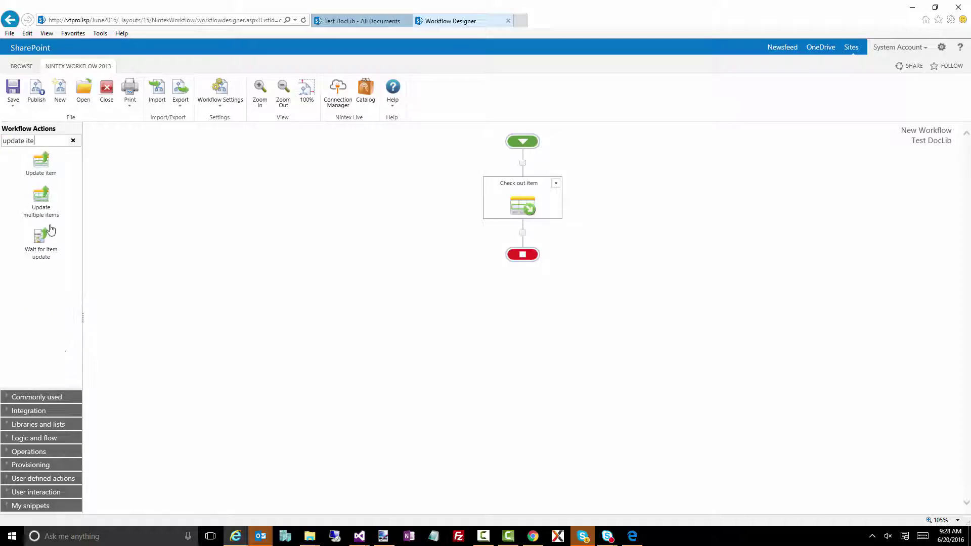
{"action": "left_click_drag", "start_coordinate": [40, 163], "coordinate": [525, 240]}
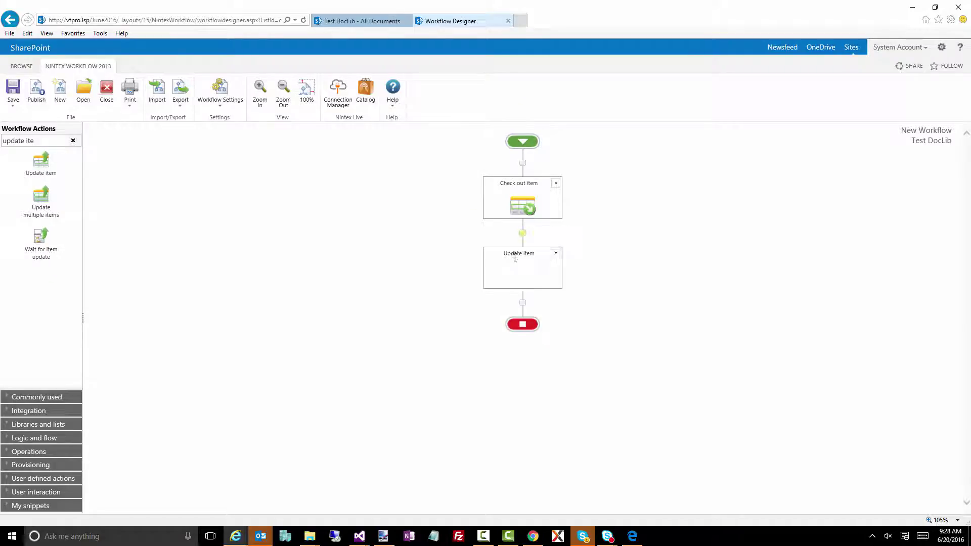
- Configure Update item to set the current item's Title field to the Name item property followed by "-abc", and save the action
{"action": "double_click", "coordinate": [528, 285]}
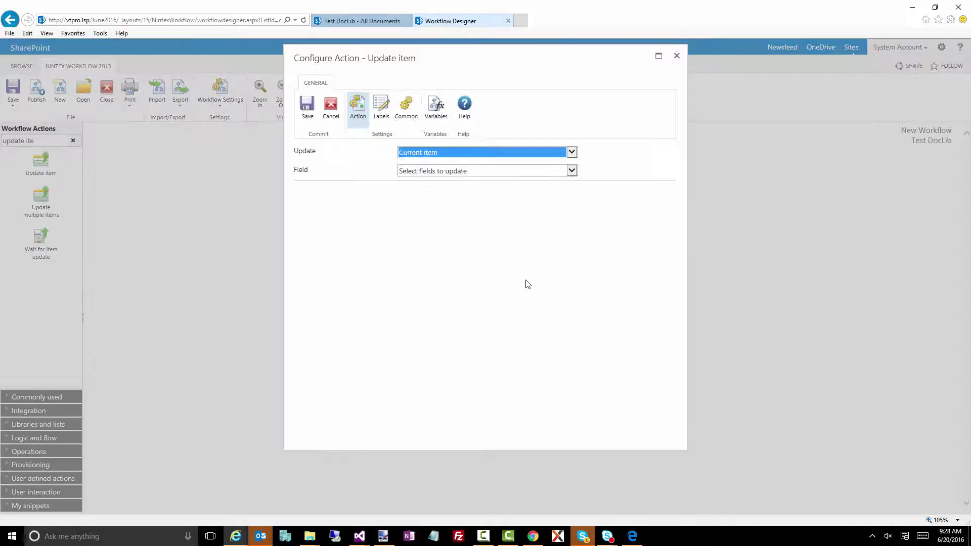
{"action": "left_click", "coordinate": [430, 172]}
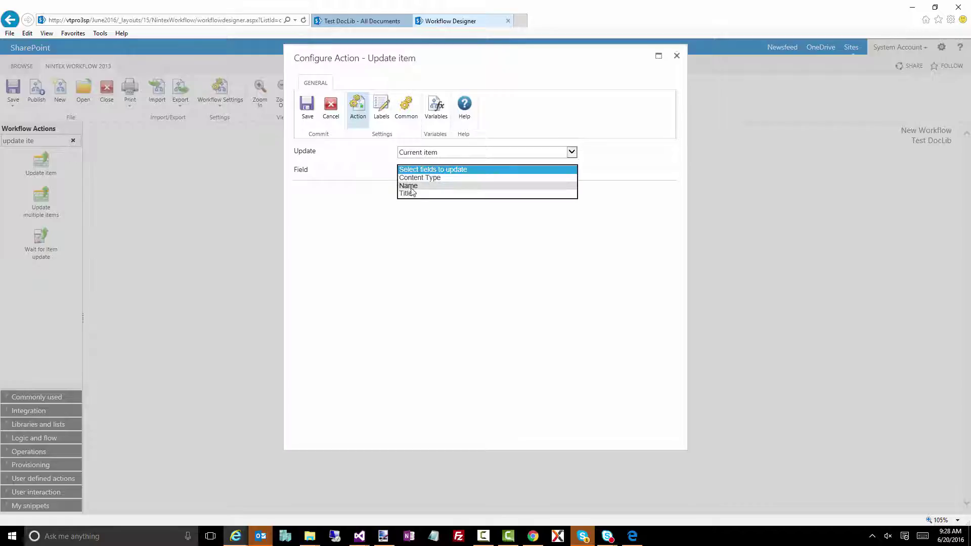
{"action": "left_click", "coordinate": [407, 198]}
{"action": "left_click", "coordinate": [456, 191]}
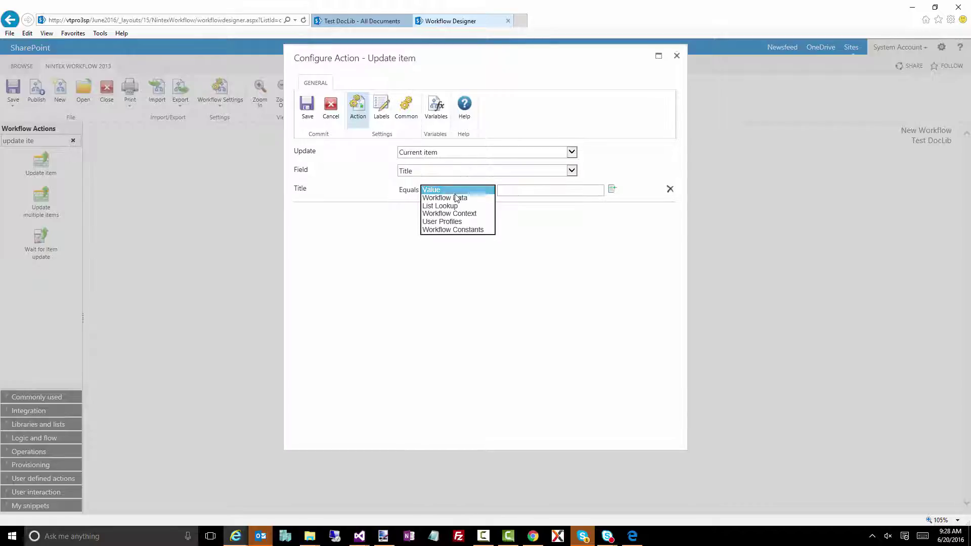
{"action": "left_click", "coordinate": [609, 191]}
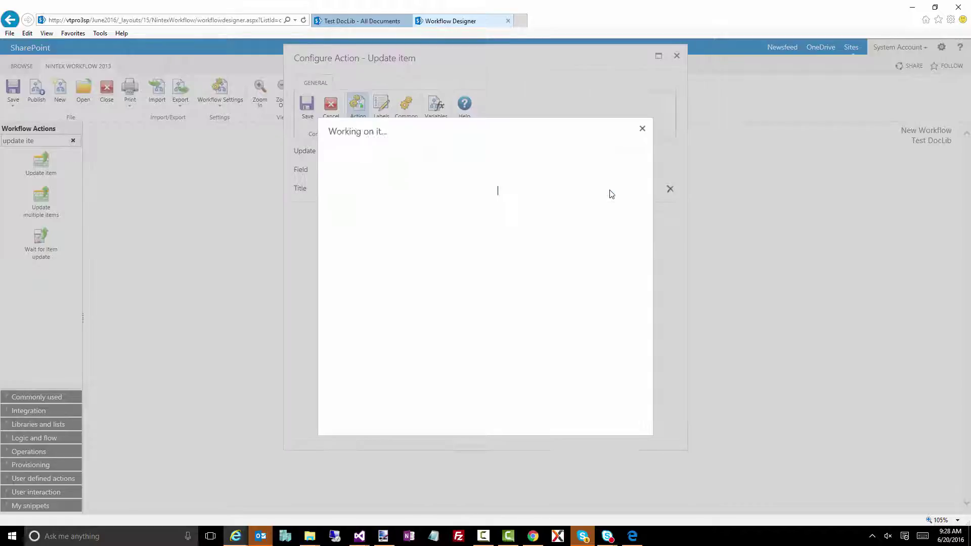
{"action": "left_click", "coordinate": [376, 153]}
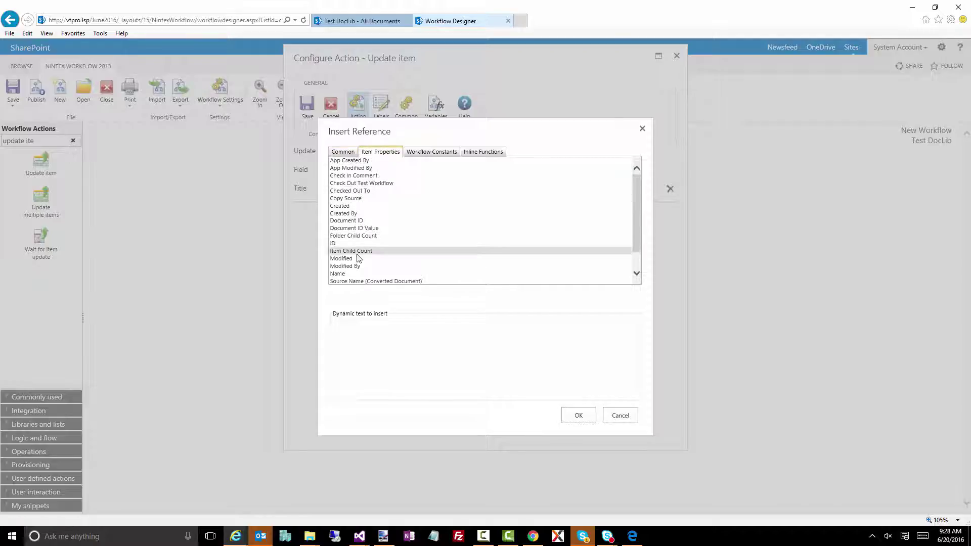
{"action": "double_click", "coordinate": [346, 274]}
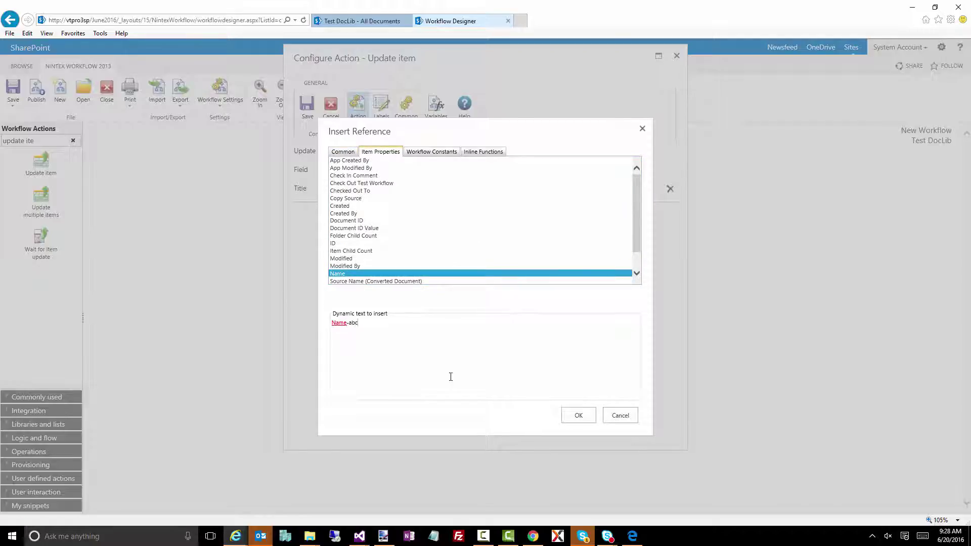
{"action": "left_click", "coordinate": [579, 416]}
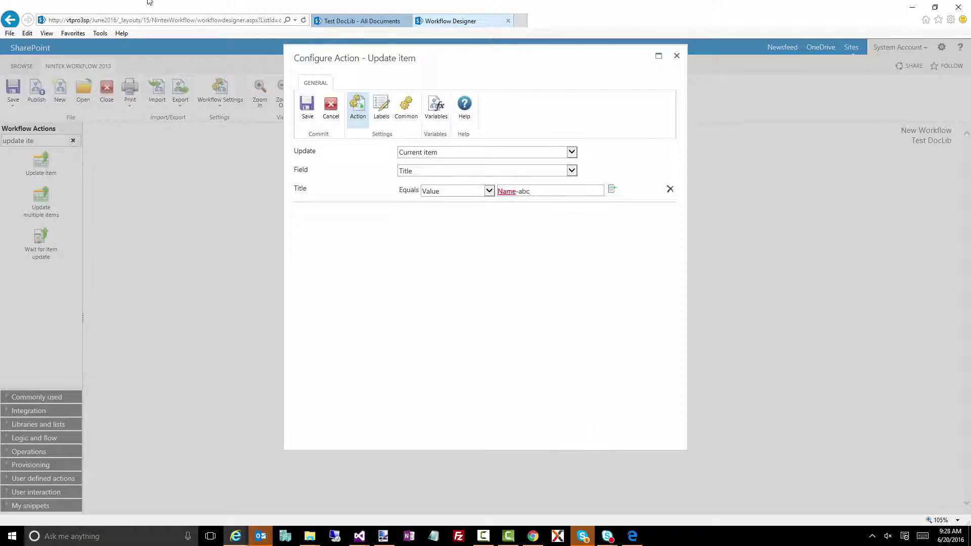
{"action": "left_click", "coordinate": [307, 106]}
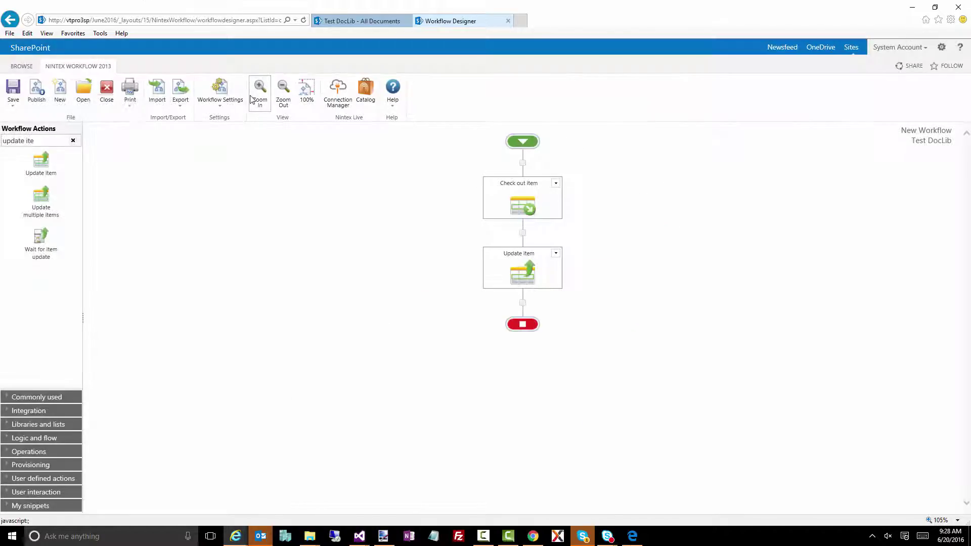
- Find the Check in item action and add it after Update item
{"action": "triple_click", "coordinate": [5, 142]}
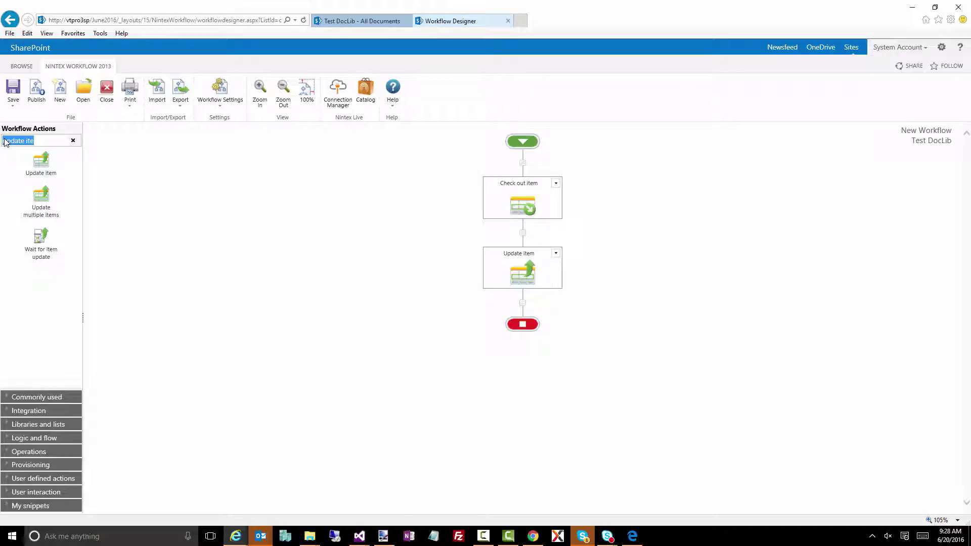
{"action": "type", "text": "Check in"}
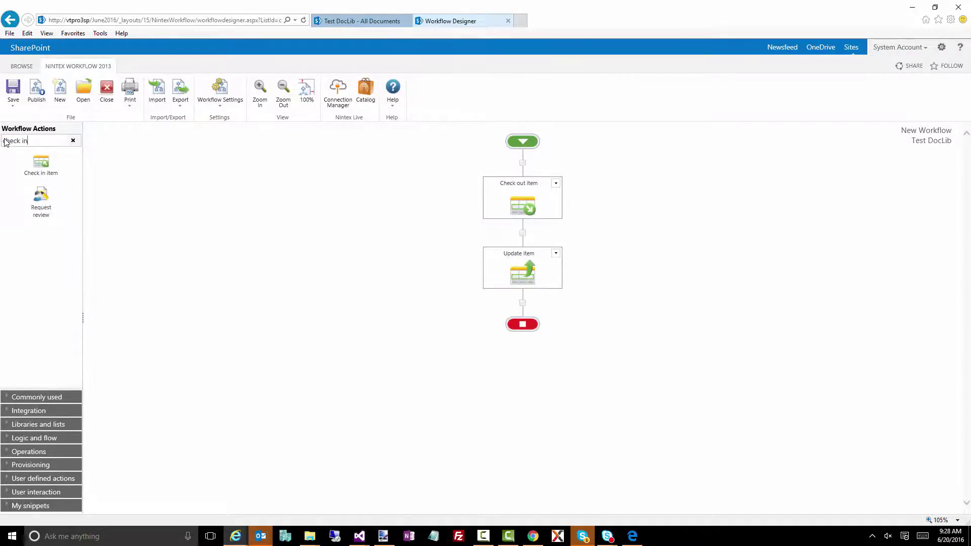
{"action": "left_click_drag", "start_coordinate": [44, 174], "coordinate": [526, 309]}
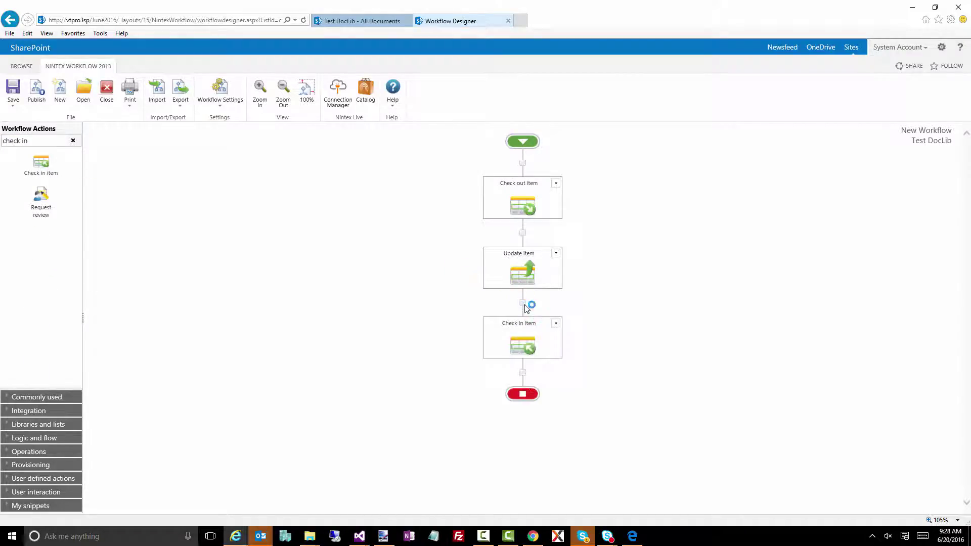
- Configure Check in item with the comment 465thbs5u6rytg and the Major Version check-in type, and save the action
{"action": "double_click", "coordinate": [519, 341]}
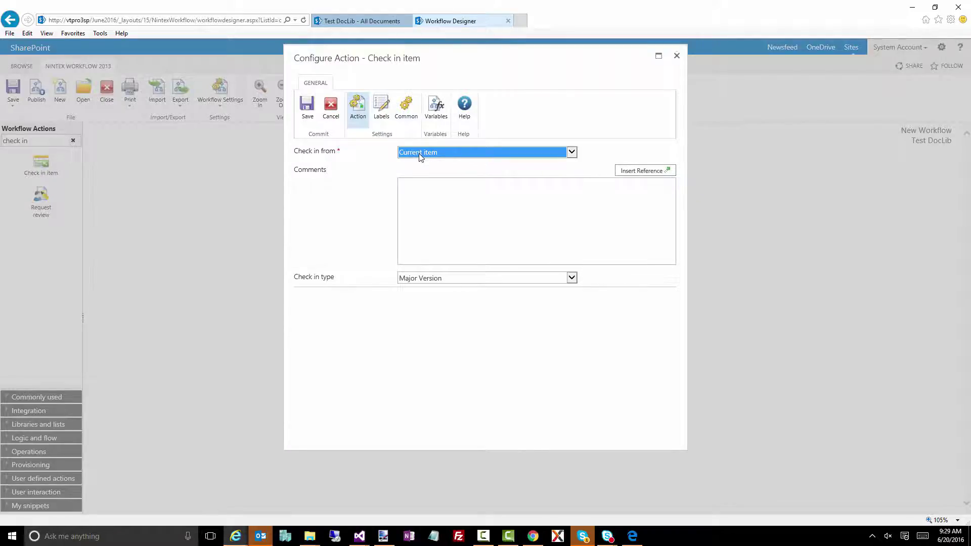
{"action": "left_click", "coordinate": [447, 220]}
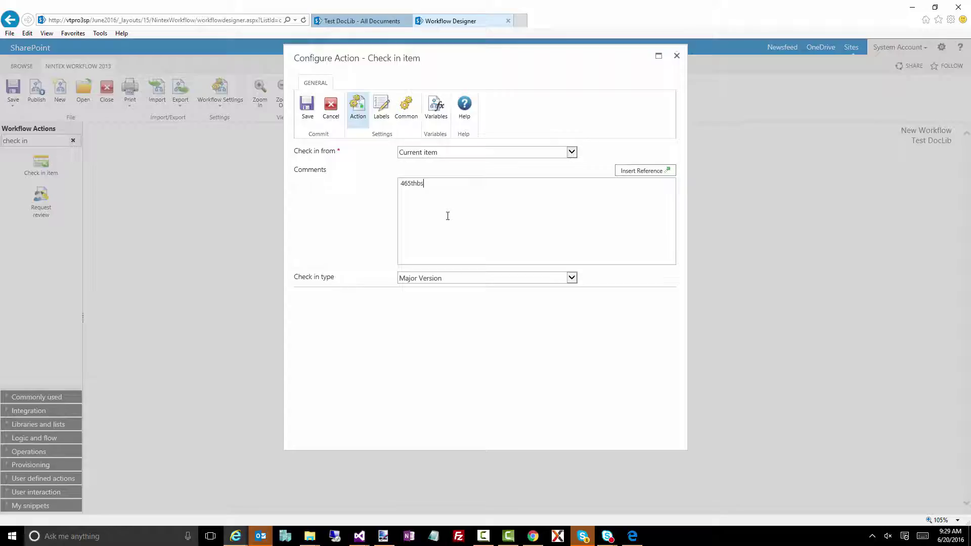
{"action": "left_click", "coordinate": [423, 282]}
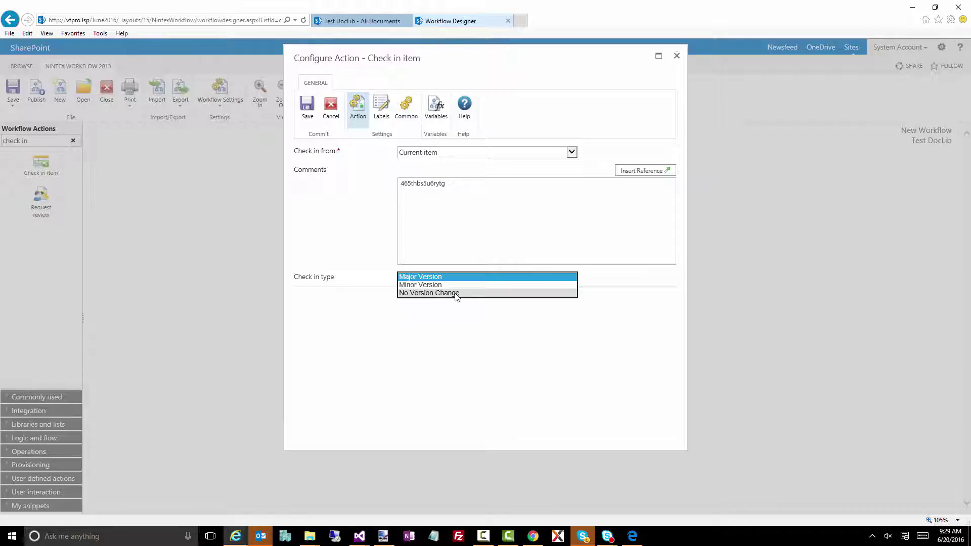
{"action": "left_click", "coordinate": [432, 277]}
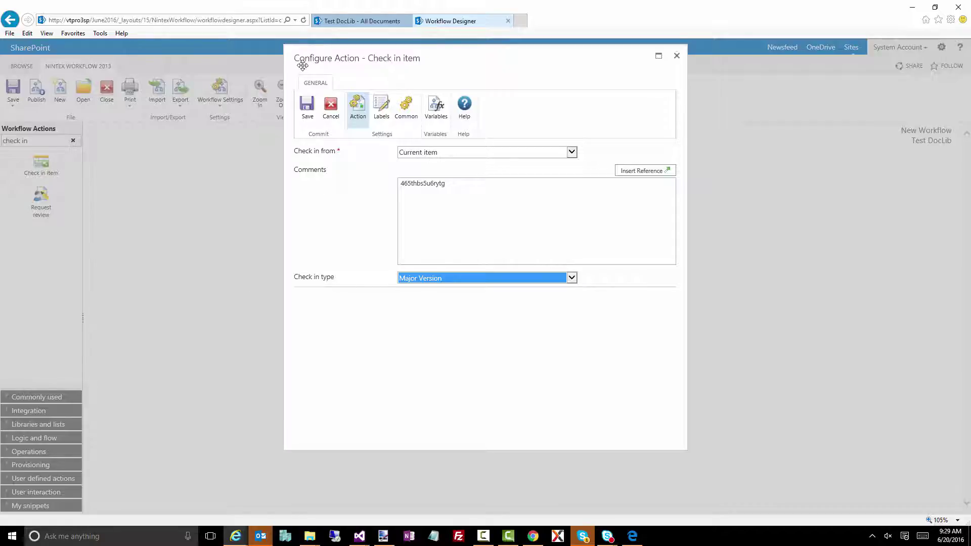
{"action": "left_click", "coordinate": [306, 107]}
- Publish the workflow with the title Check out and in Workflow
{"action": "left_click", "coordinate": [36, 91]}
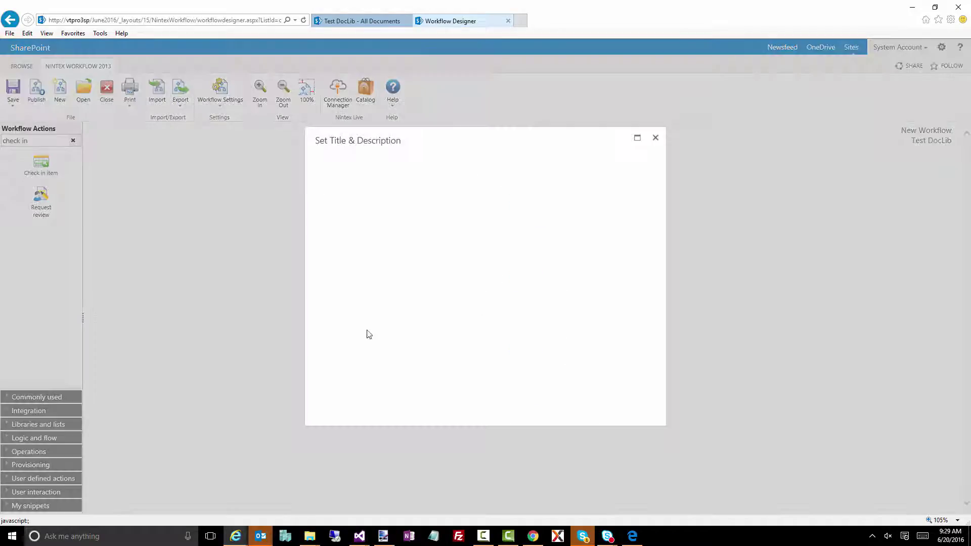
{"action": "double_click", "coordinate": [417, 232]}
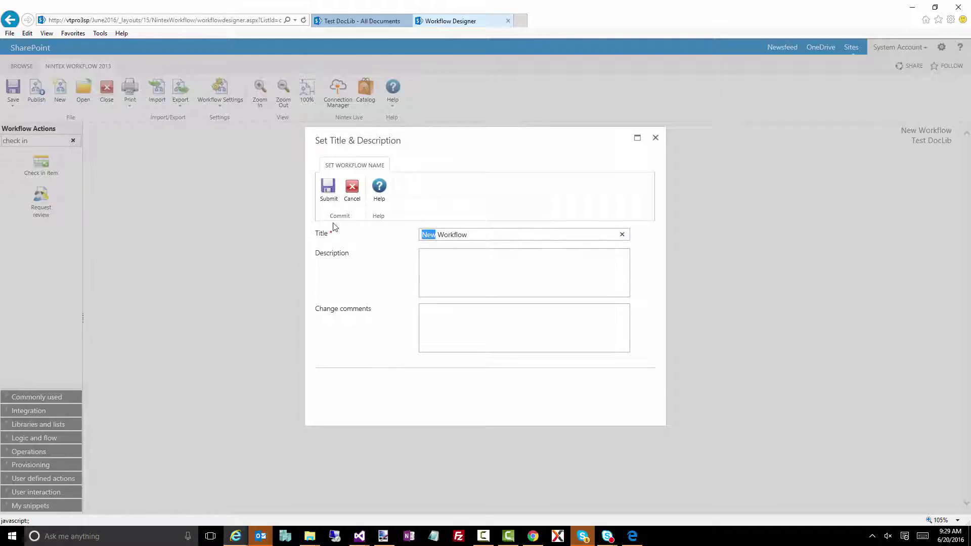
{"action": "key", "text": "BackSpace"}
{"action": "type", "text": "Check out and in"}
{"action": "left_click", "coordinate": [329, 188]}
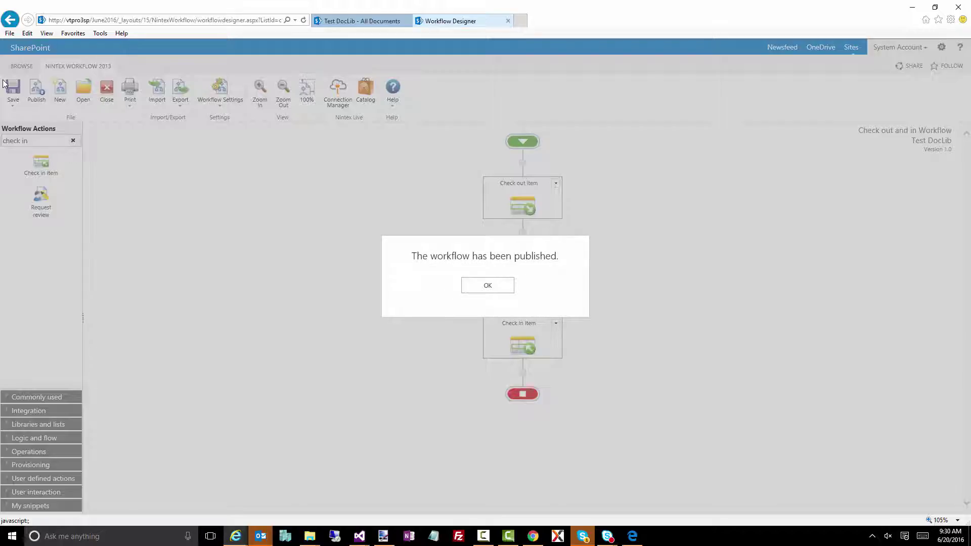
{"action": "left_click", "coordinate": [486, 287]}
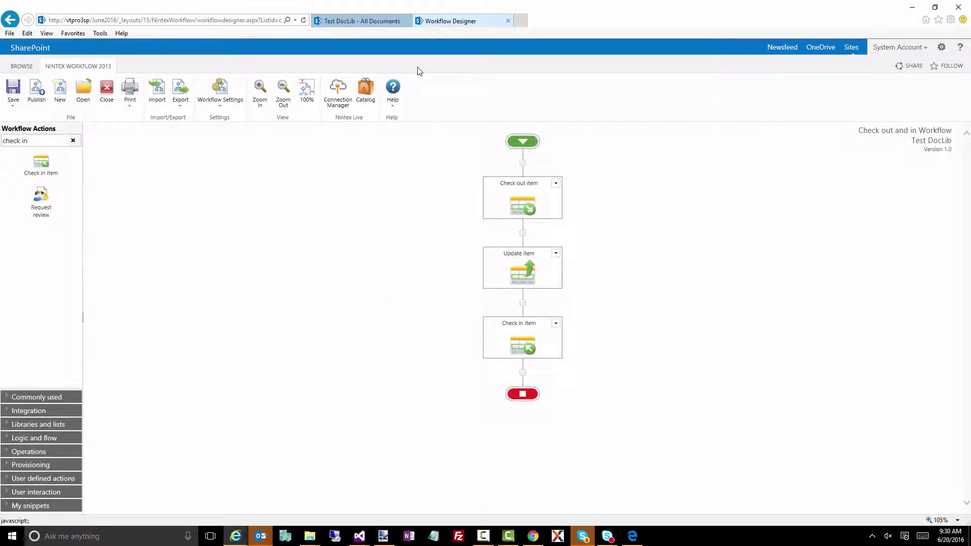
- Add the Title column to the All Documents view of Test DocLib
{"action": "left_click", "coordinate": [365, 24]}
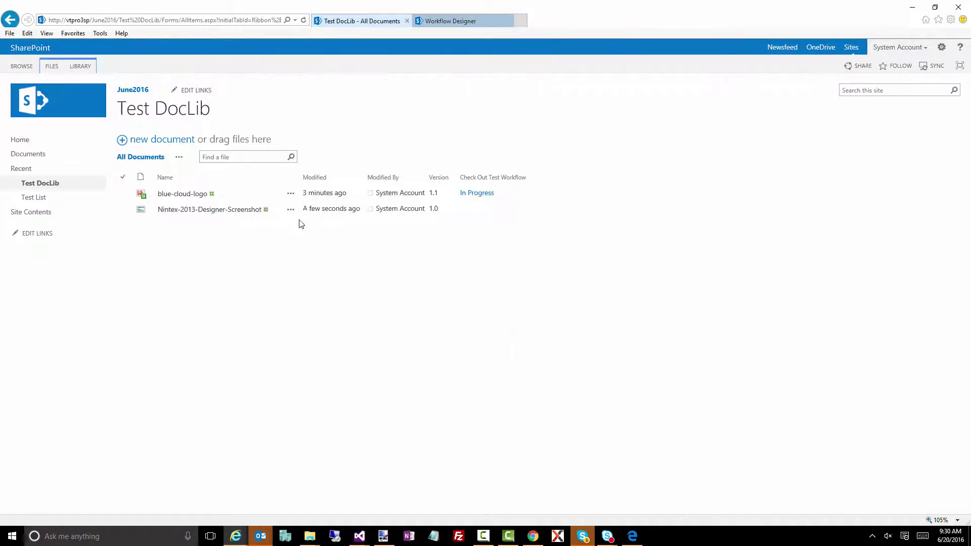
{"action": "left_click", "coordinate": [80, 67]}
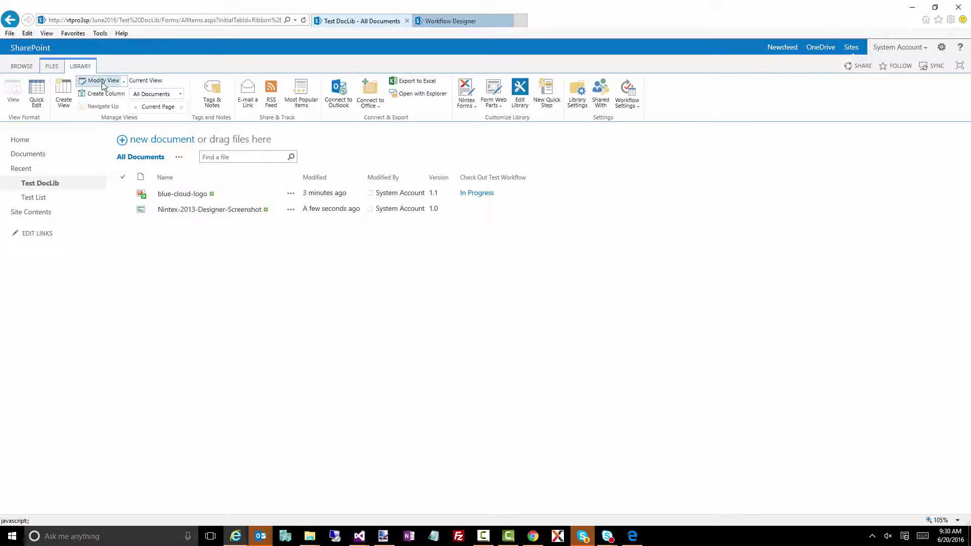
{"action": "left_click", "coordinate": [102, 81]}
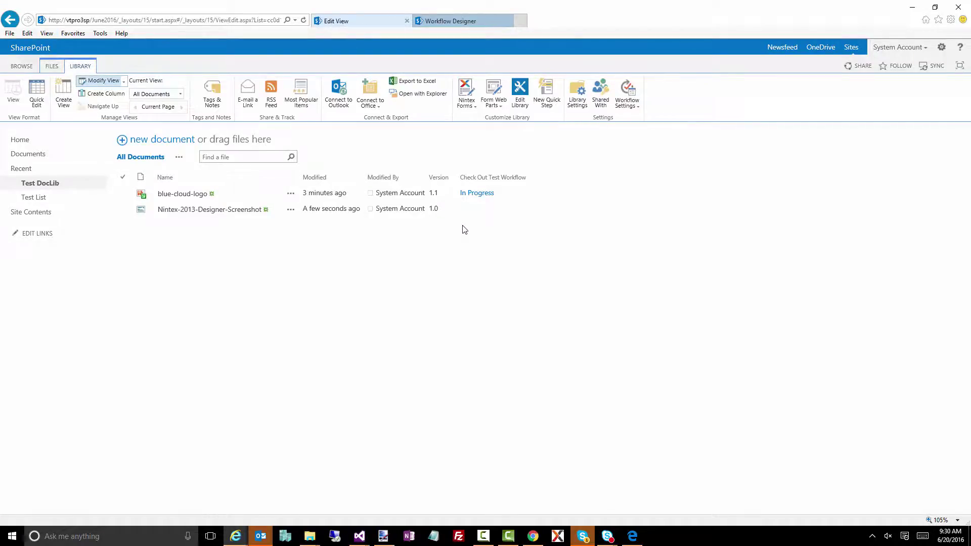
{"action": "scroll", "coordinate": [652, 414], "scroll_direction": "down", "scroll_amount": 5}
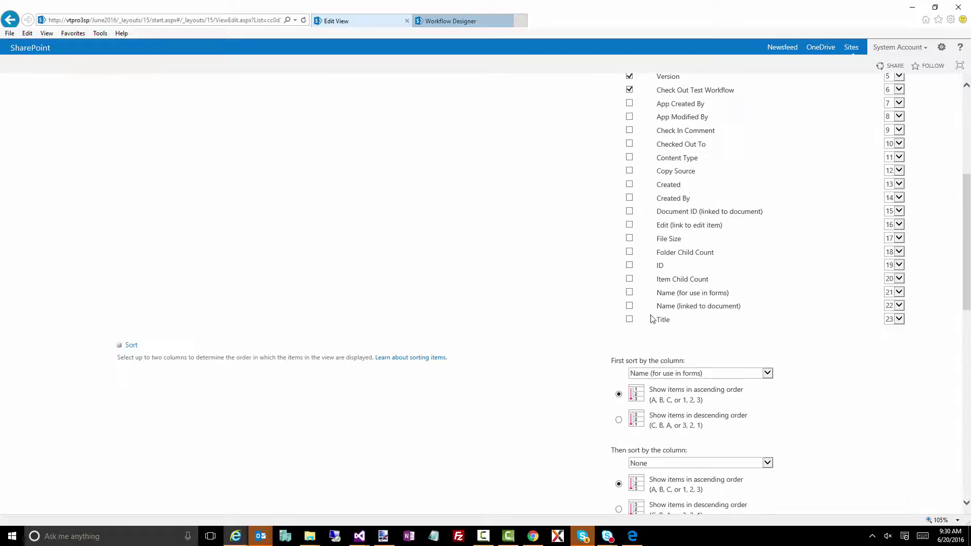
{"action": "left_click", "coordinate": [629, 319]}
{"action": "scroll", "coordinate": [570, 306], "scroll_direction": "up", "scroll_amount": 5}
{"action": "left_click", "coordinate": [898, 140]}
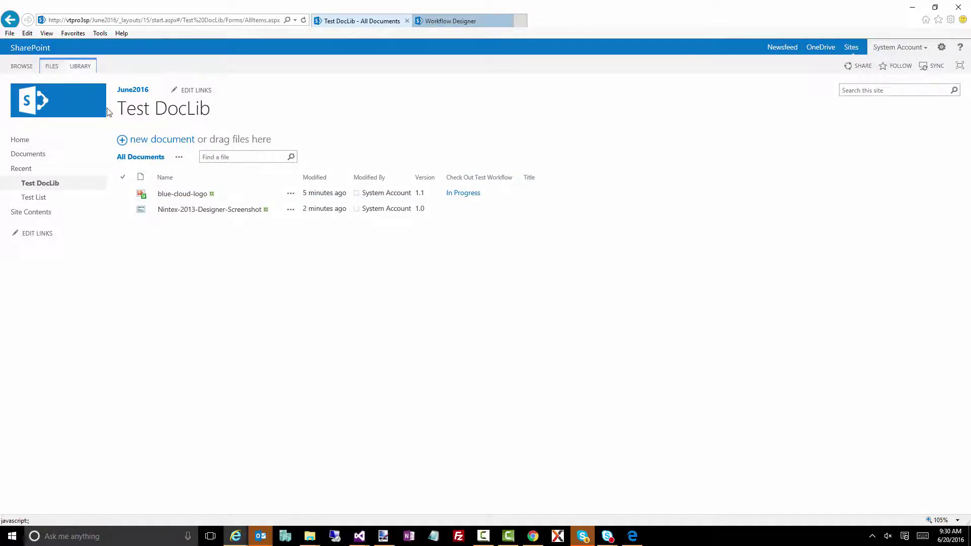
- Start Check out and in Workflow on the Nintex-2013-Designer-Screenshot document
{"action": "left_click", "coordinate": [292, 216]}
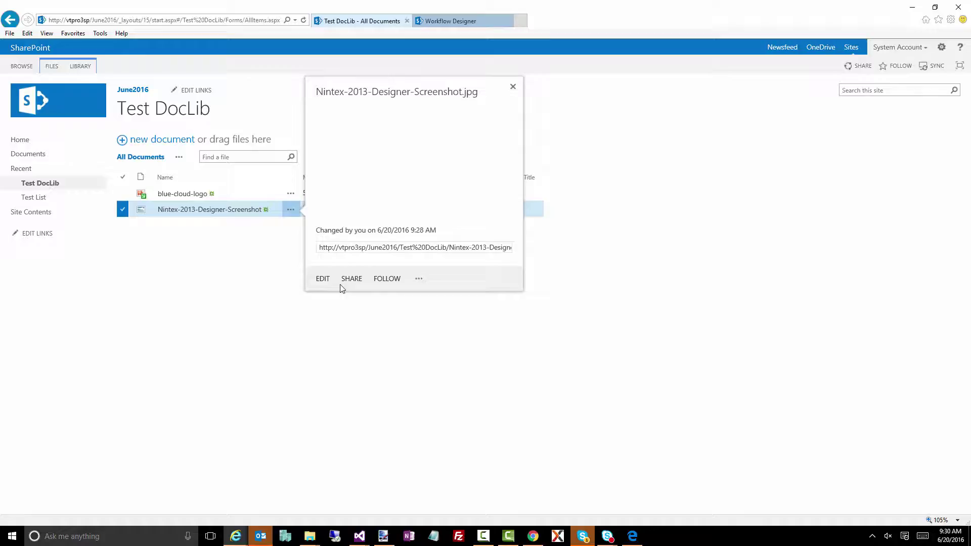
{"action": "left_click", "coordinate": [418, 298]}
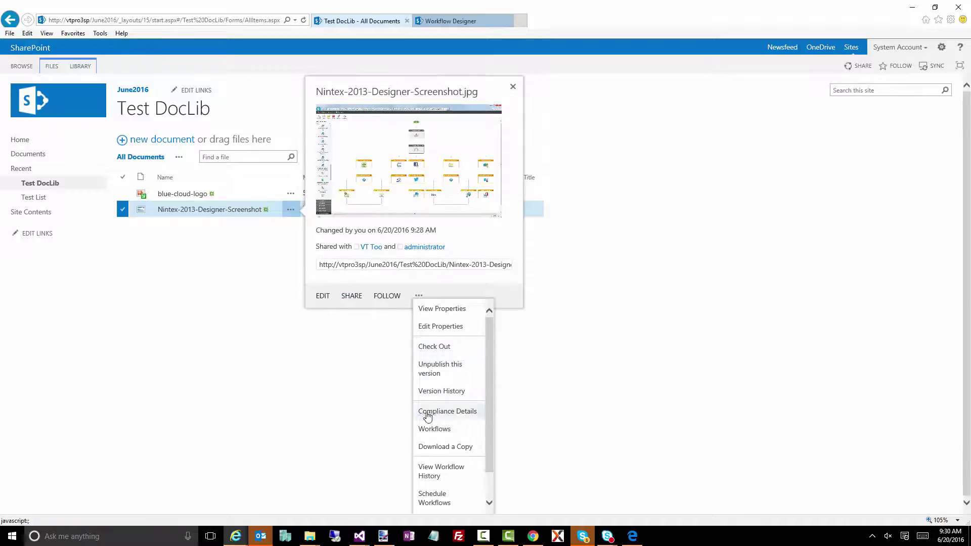
{"action": "left_click", "coordinate": [424, 430]}
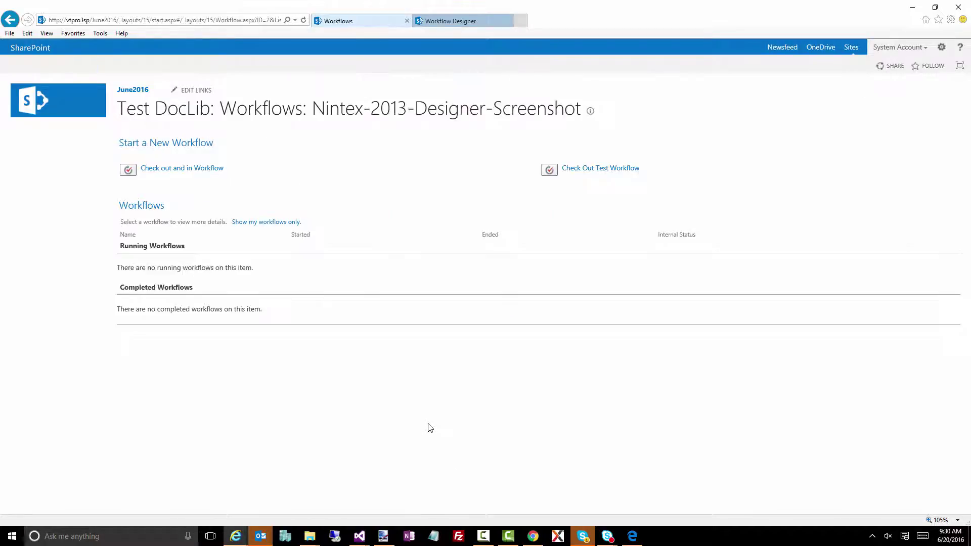
{"action": "left_click", "coordinate": [185, 169]}
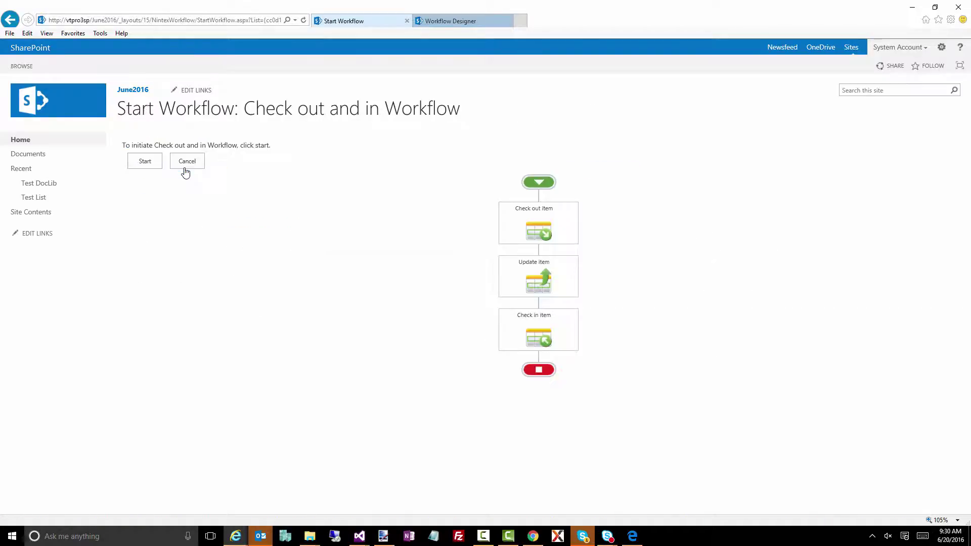
{"action": "left_click", "coordinate": [155, 163]}
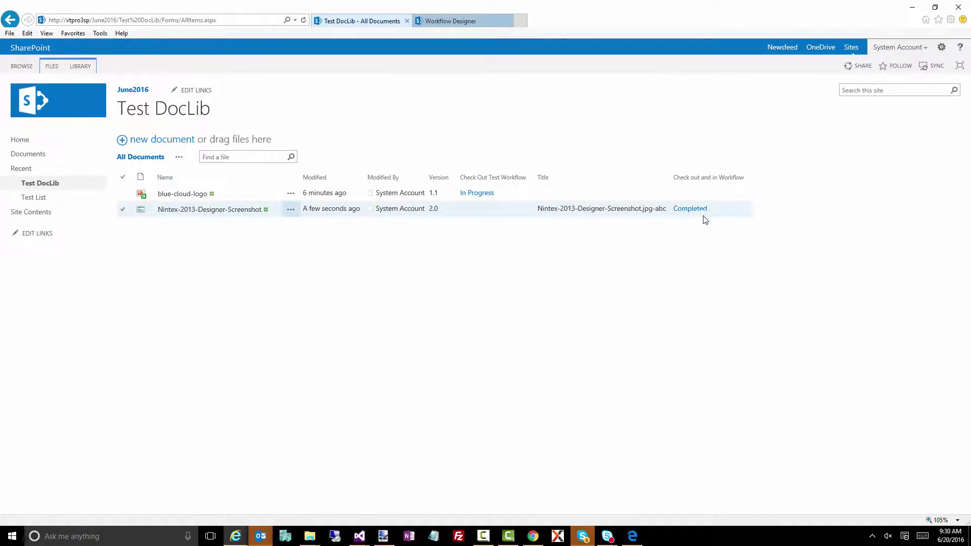
- Check the version of Nintex-2013-Designer-Screenshot and review its version history
{"action": "left_click_drag", "start_coordinate": [670, 209], "coordinate": [441, 208]}
{"action": "double_click", "coordinate": [434, 209]}
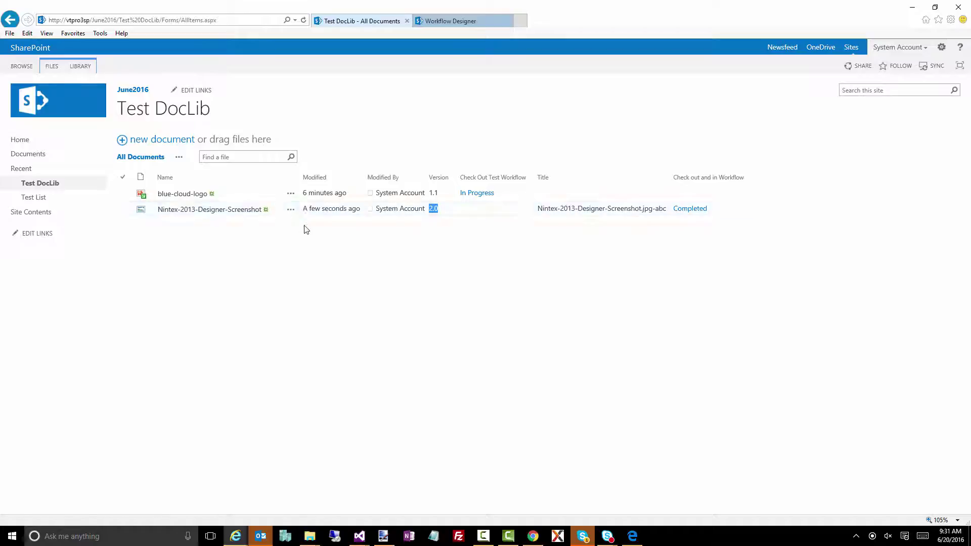
{"action": "left_click", "coordinate": [289, 215]}
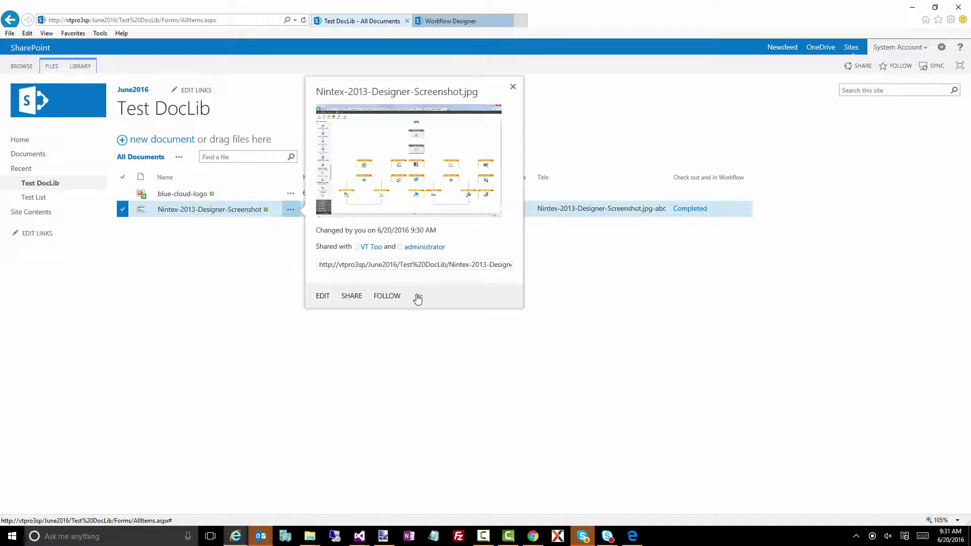
{"action": "left_click", "coordinate": [418, 298]}
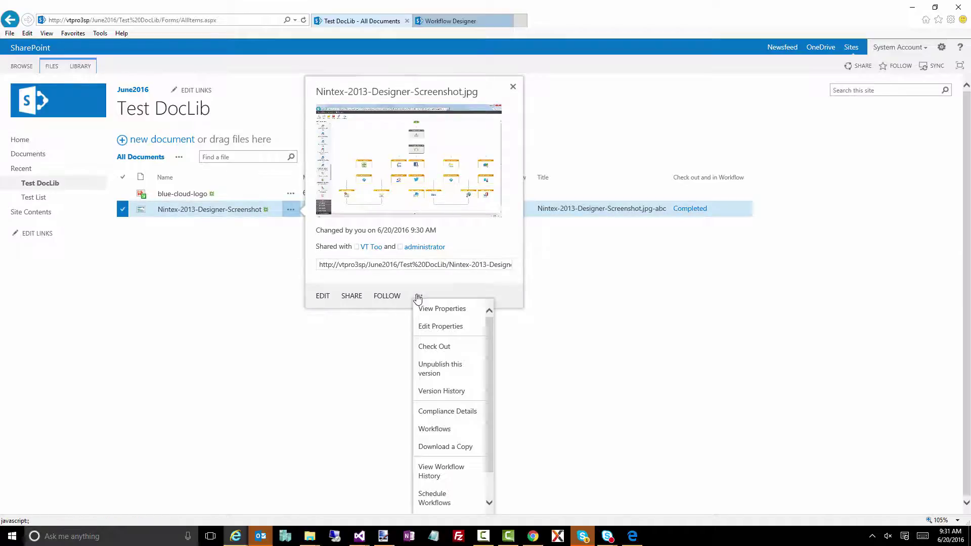
{"action": "left_click", "coordinate": [443, 397]}
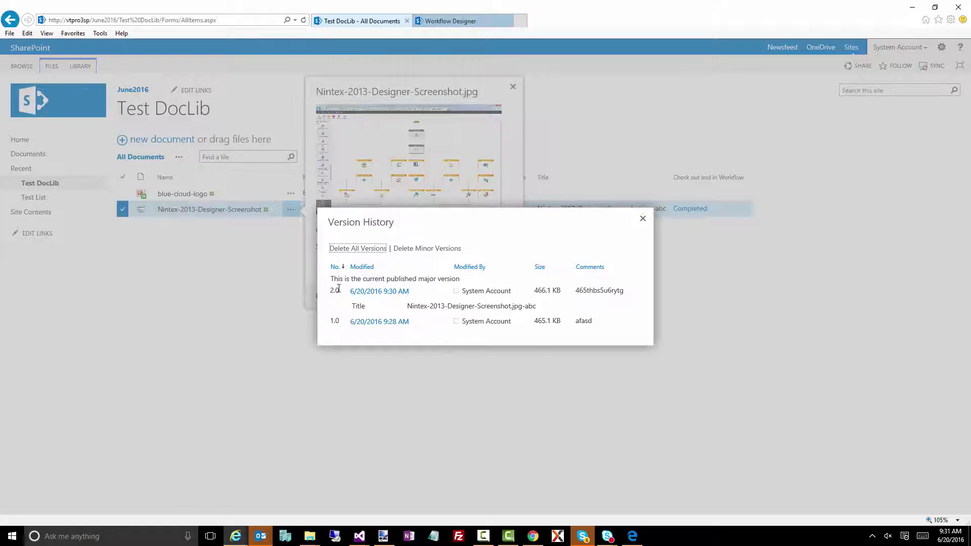
{"action": "left_click", "coordinate": [643, 218]}
{"action": "left_click", "coordinate": [513, 88]}
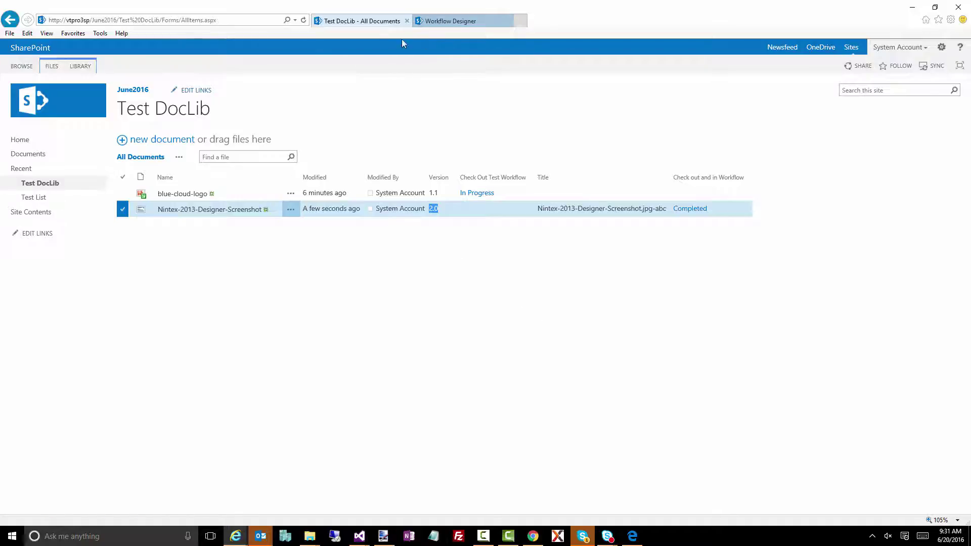
- Return to the workflow designer, dismiss the template selection, and add a Check out item action to the blank workflow
{"action": "left_click", "coordinate": [442, 23]}
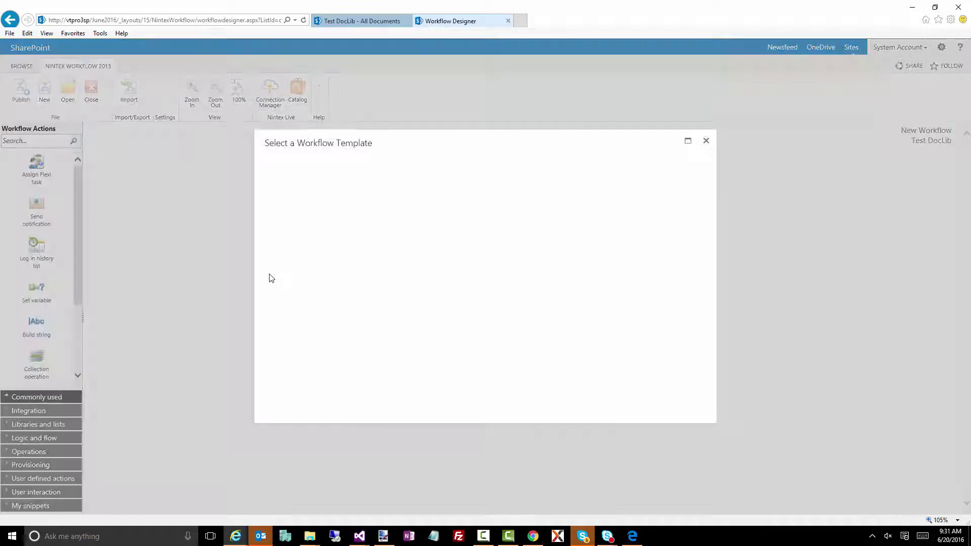
{"action": "left_click", "coordinate": [629, 246]}
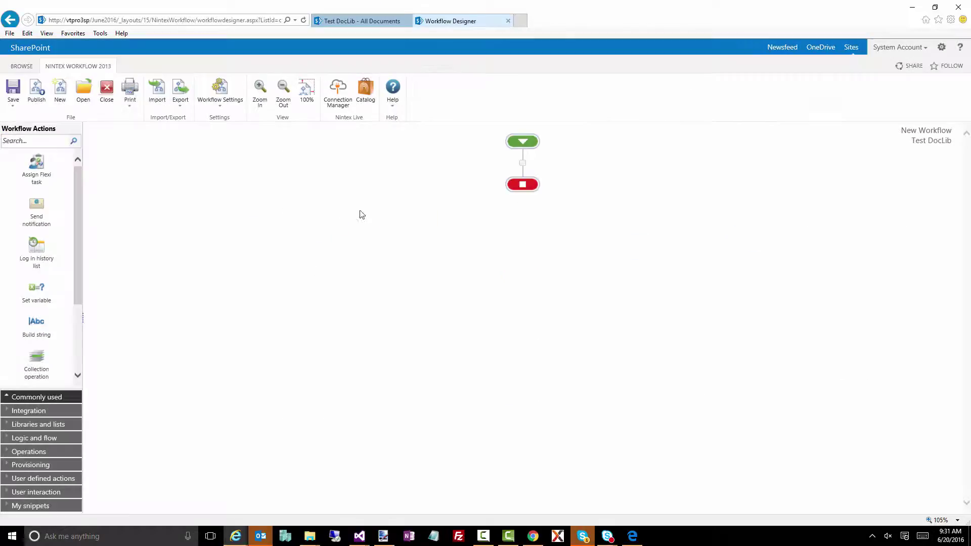
{"action": "left_click", "coordinate": [31, 142]}
{"action": "type", "text": "check out"}
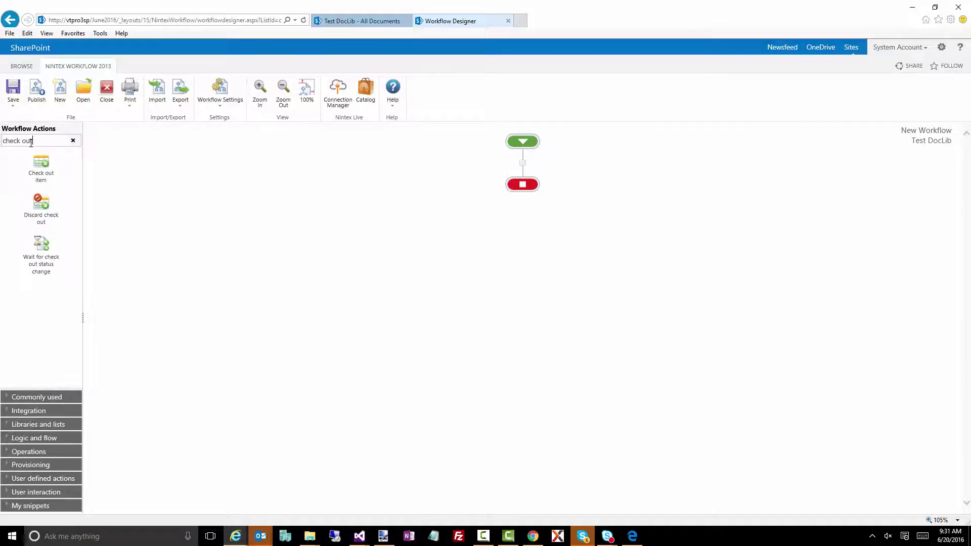
{"action": "left_click_drag", "start_coordinate": [40, 170], "coordinate": [522, 168]}
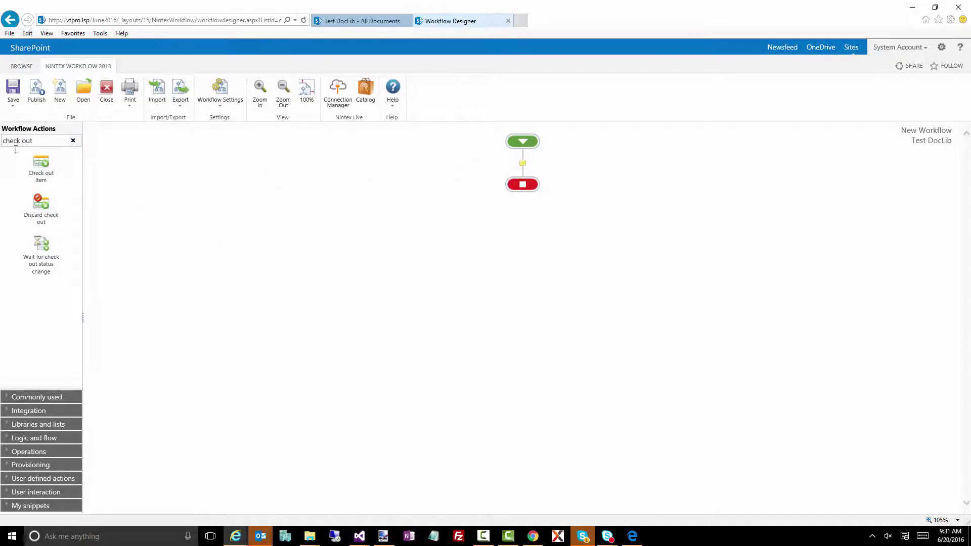
- Find the Check in item action and add it after Check out item
{"action": "triple_click", "coordinate": [42, 144]}
{"action": "type", "text": "check i"}
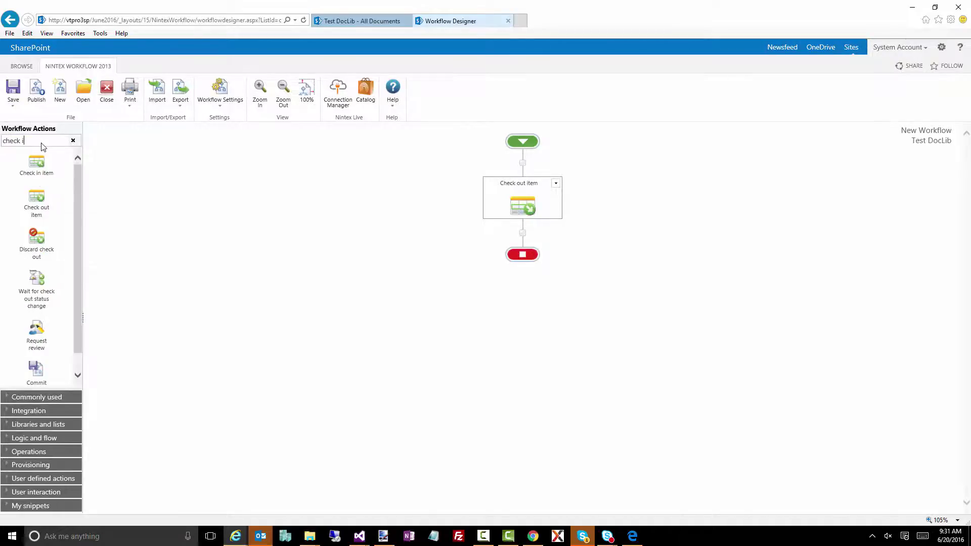
{"action": "type", "text": "n"}
{"action": "left_click_drag", "start_coordinate": [41, 163], "coordinate": [522, 236]}
- Find the Update item action and insert it between Check out item and Check in item
{"action": "triple_click", "coordinate": [46, 144]}
{"action": "type", "text": "upda"}
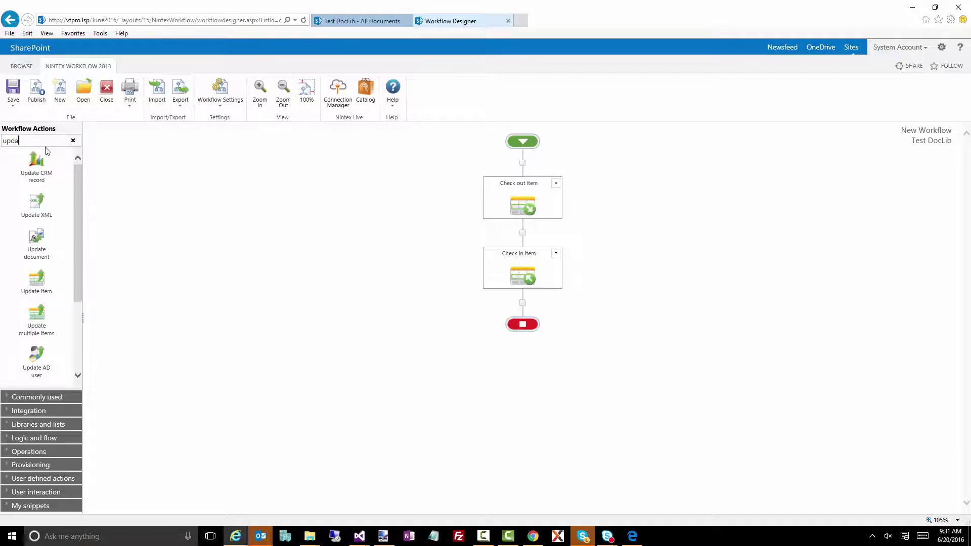
{"action": "type", "text": "te item"}
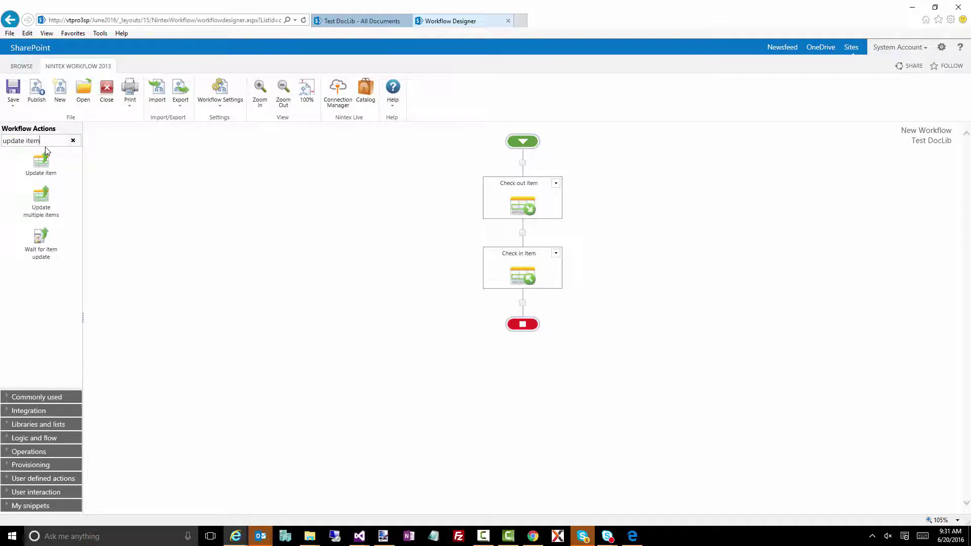
{"action": "left_click_drag", "start_coordinate": [50, 162], "coordinate": [523, 234]}
- Configure Update item to update the Title field of the current item
{"action": "double_click", "coordinate": [531, 273]}
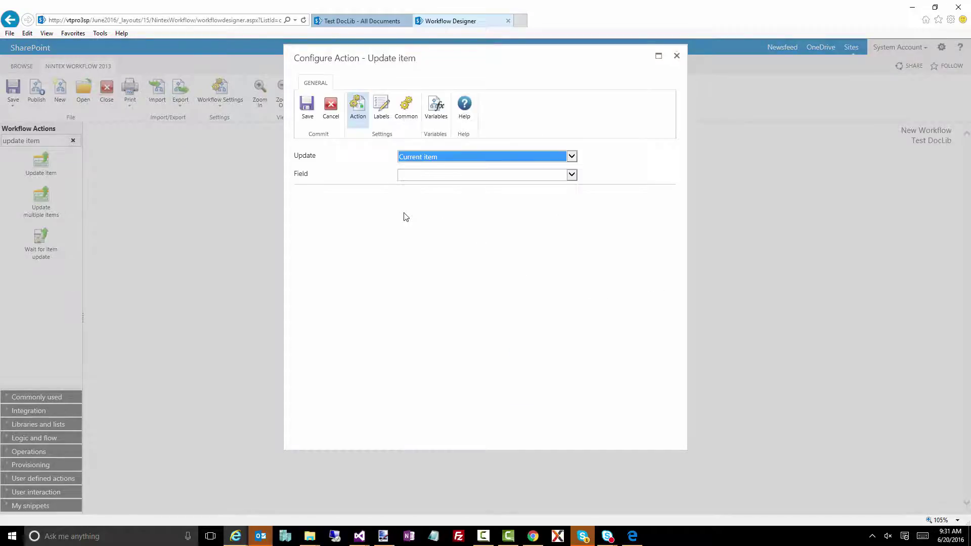
{"action": "left_click", "coordinate": [426, 171]}
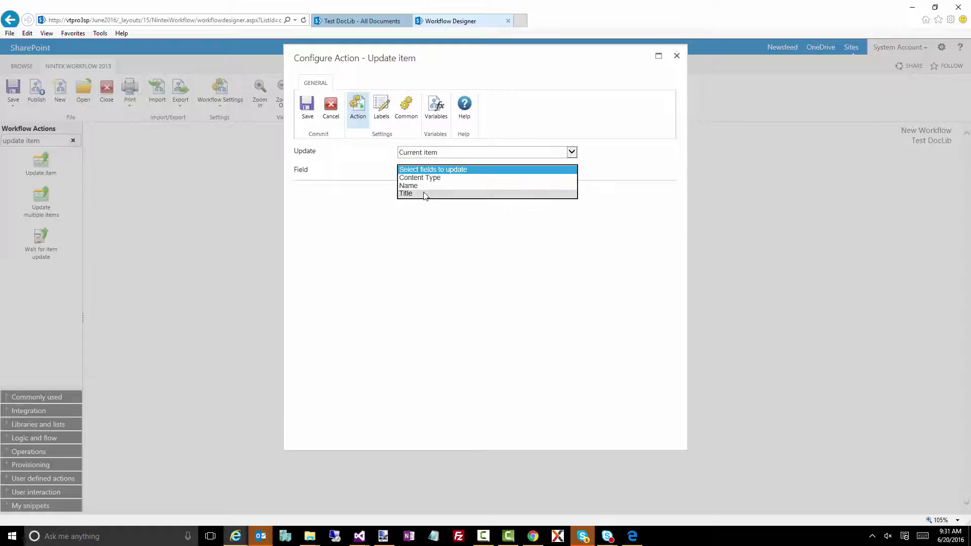
{"action": "left_click", "coordinate": [427, 193]}
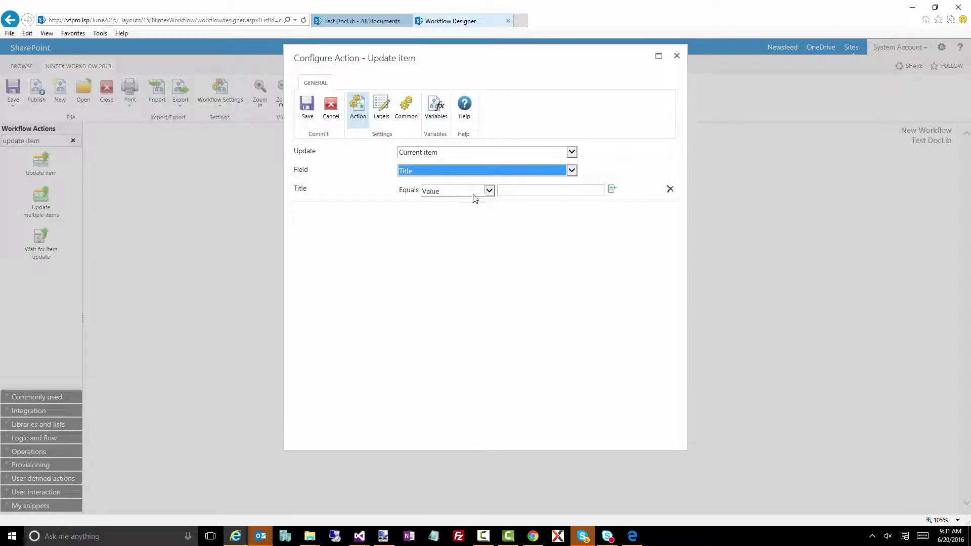
- Set the Title value to the Title item property followed by +2ndWorkflow, and save the action
{"action": "left_click", "coordinate": [611, 190]}
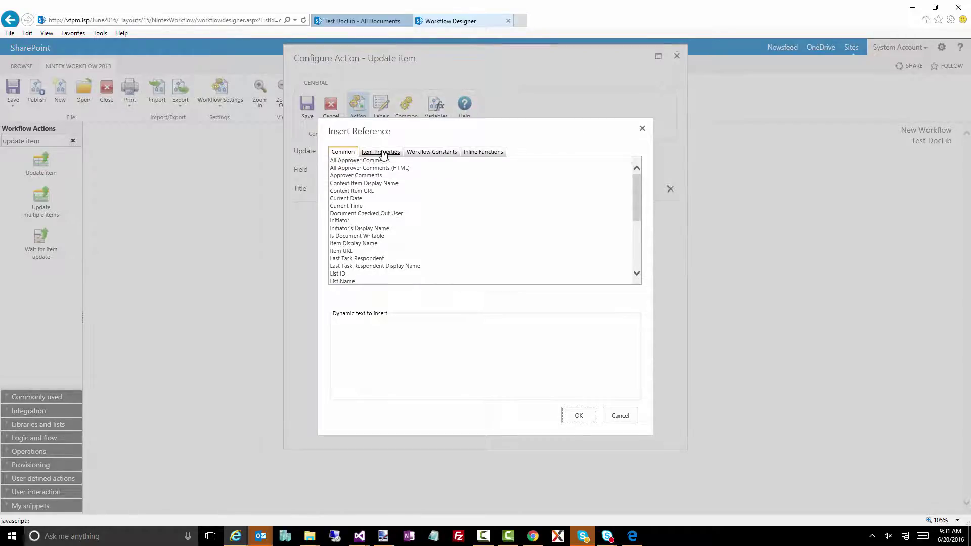
{"action": "left_click", "coordinate": [380, 152]}
{"action": "left_click", "coordinate": [350, 273]}
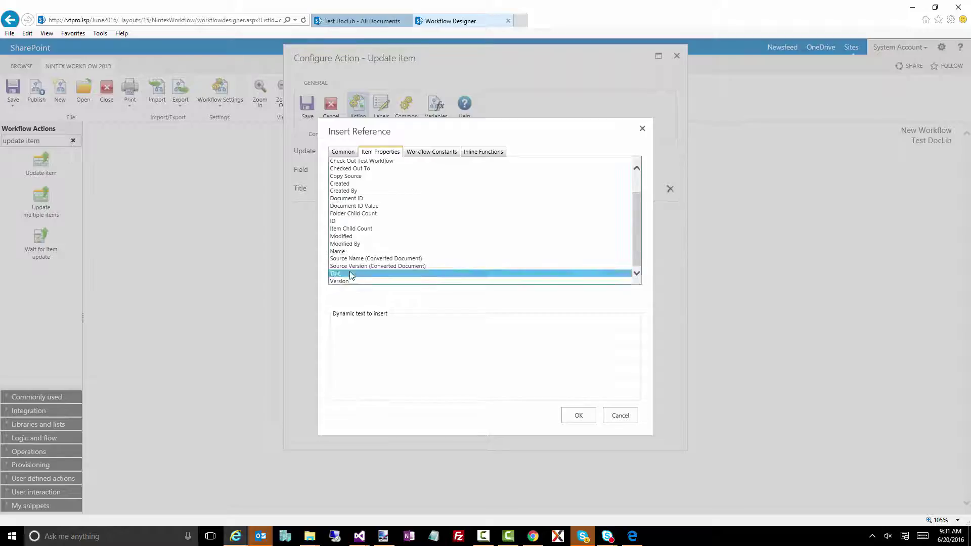
{"action": "double_click", "coordinate": [346, 274]}
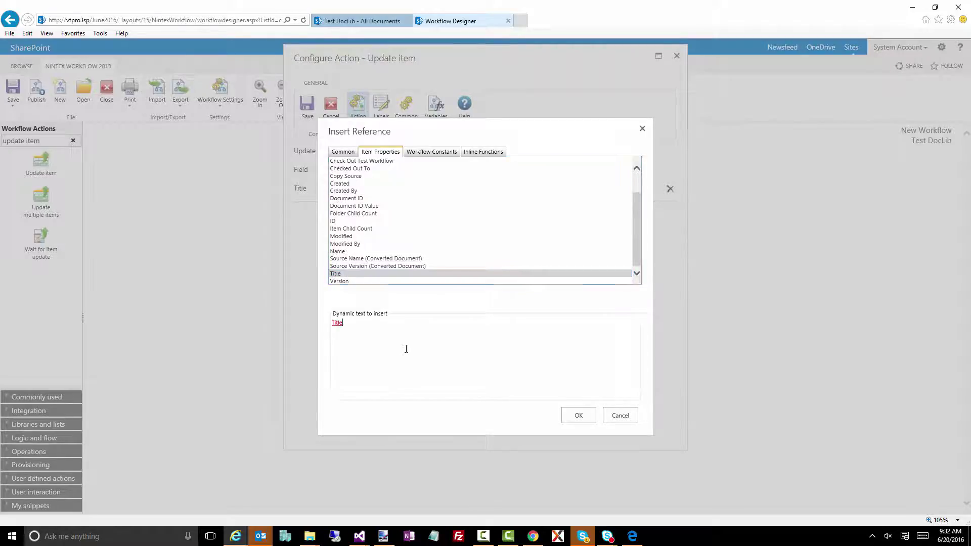
{"action": "type", "text": "+sndWor"}
{"action": "key", "text": "Delete"}
{"action": "type", "text": "2"}
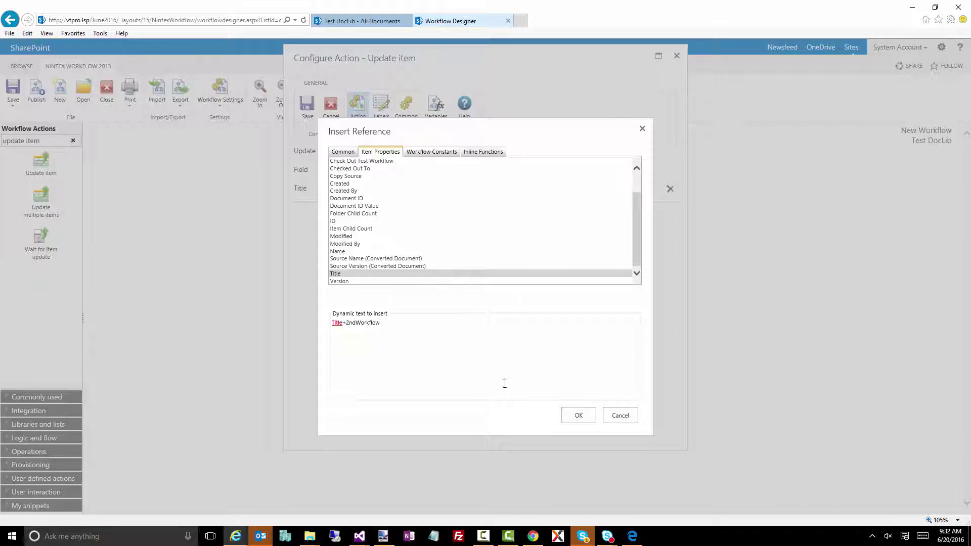
{"action": "left_click", "coordinate": [578, 415]}
{"action": "left_click", "coordinate": [303, 106]}
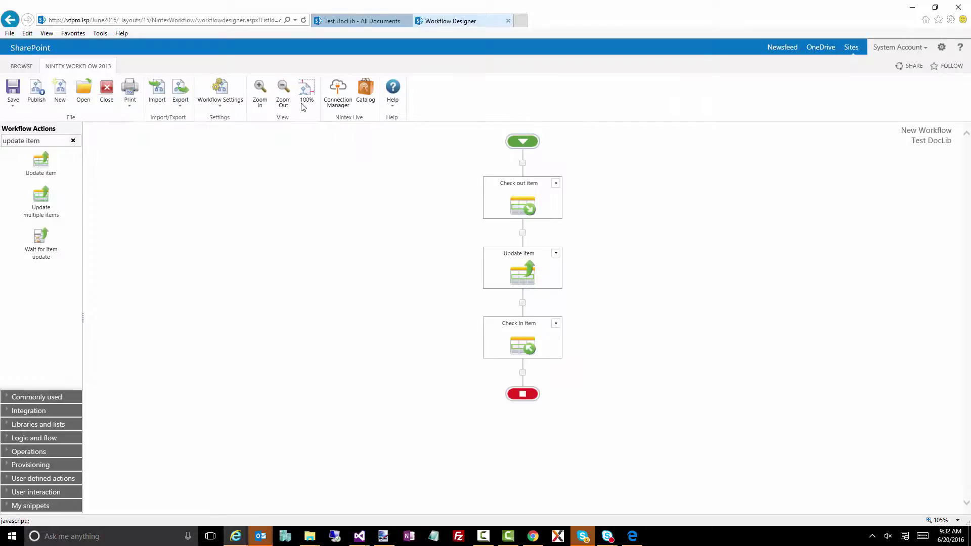
- Publish the workflow with the title 2nd Test Workflow
{"action": "left_click", "coordinate": [37, 94]}
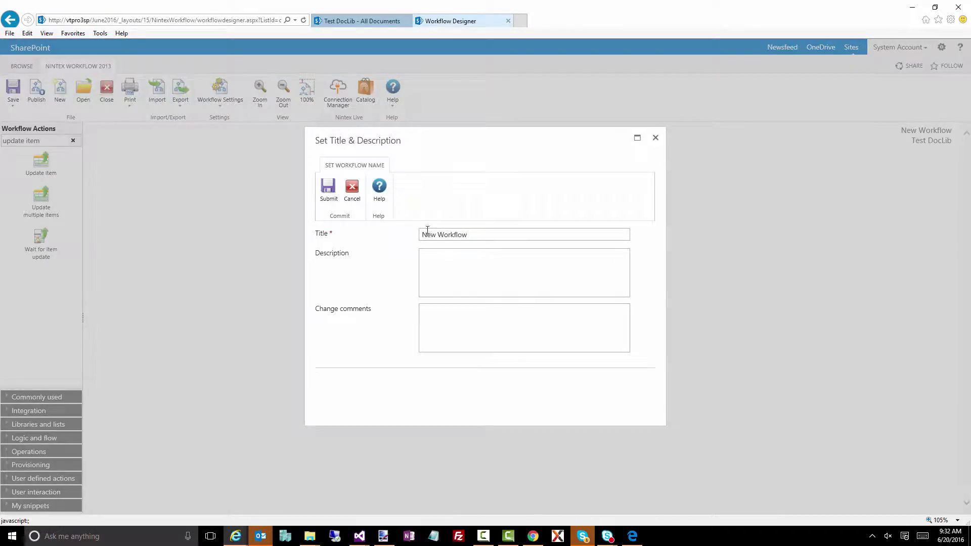
{"action": "double_click", "coordinate": [420, 234]}
{"action": "type", "text": "2nd Test"}
{"action": "left_click", "coordinate": [328, 190]}
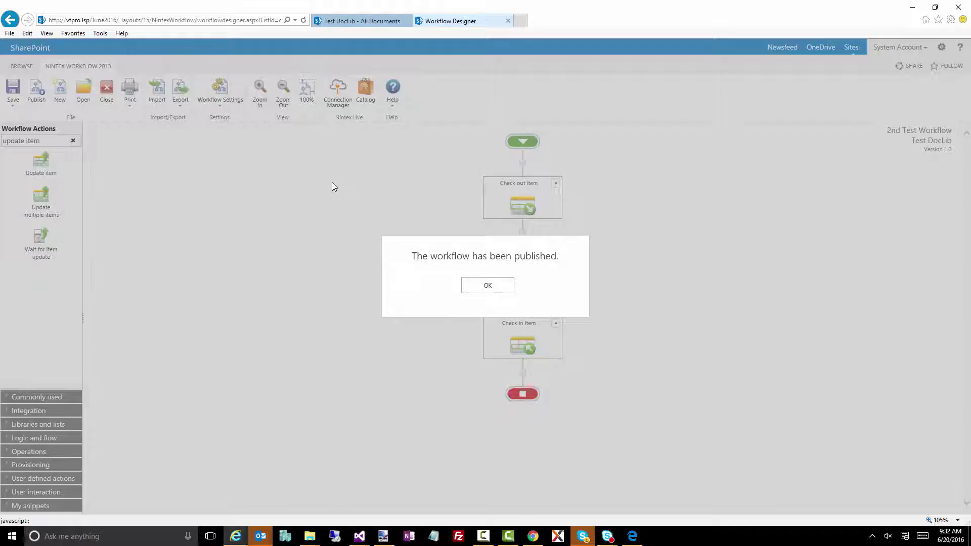
{"action": "left_click", "coordinate": [487, 285]}
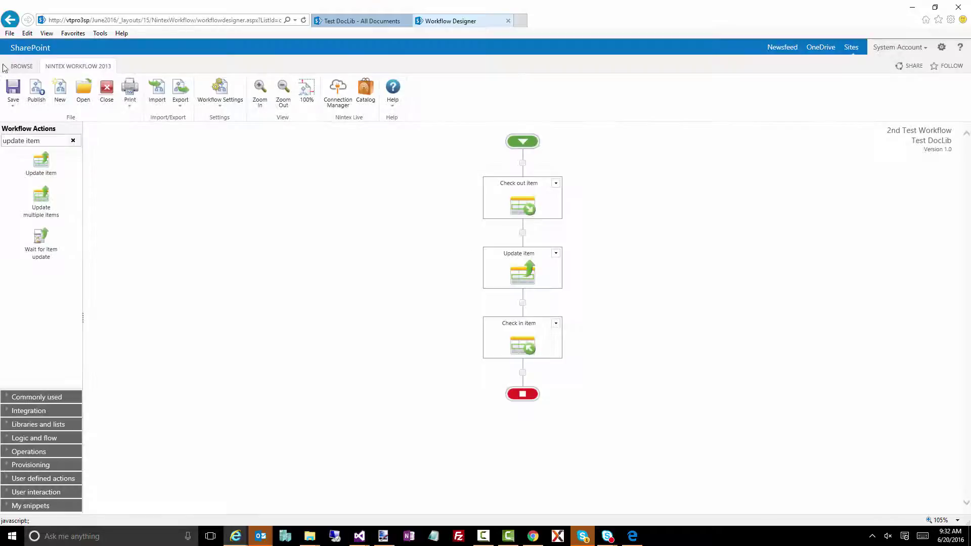
- Create another blank workflow containing a Check out item action followed by a Check in item action
{"action": "left_click", "coordinate": [63, 100]}
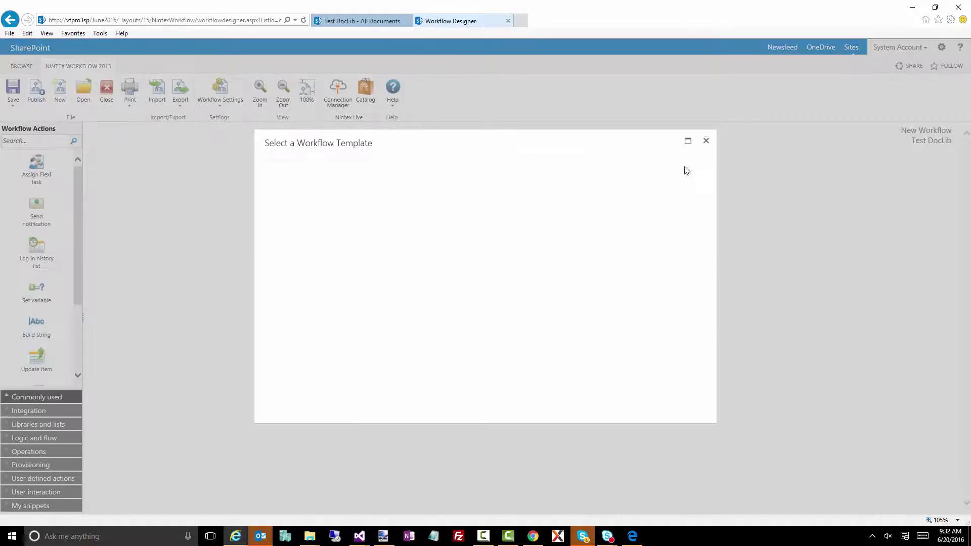
{"action": "left_click", "coordinate": [705, 141]}
{"action": "left_click", "coordinate": [49, 143]}
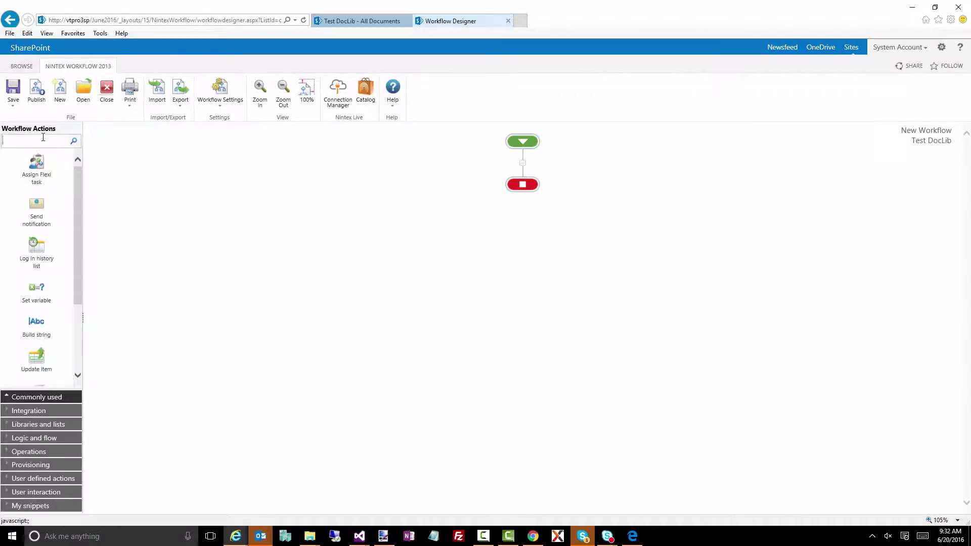
{"action": "type", "text": "check"}
{"action": "left_click_drag", "start_coordinate": [38, 167], "coordinate": [522, 162]}
{"action": "left_click_drag", "start_coordinate": [38, 199], "coordinate": [523, 163]}
- Add an Update item action between the new workflow's check-out and check-in actions
{"action": "double_click", "coordinate": [28, 138]}
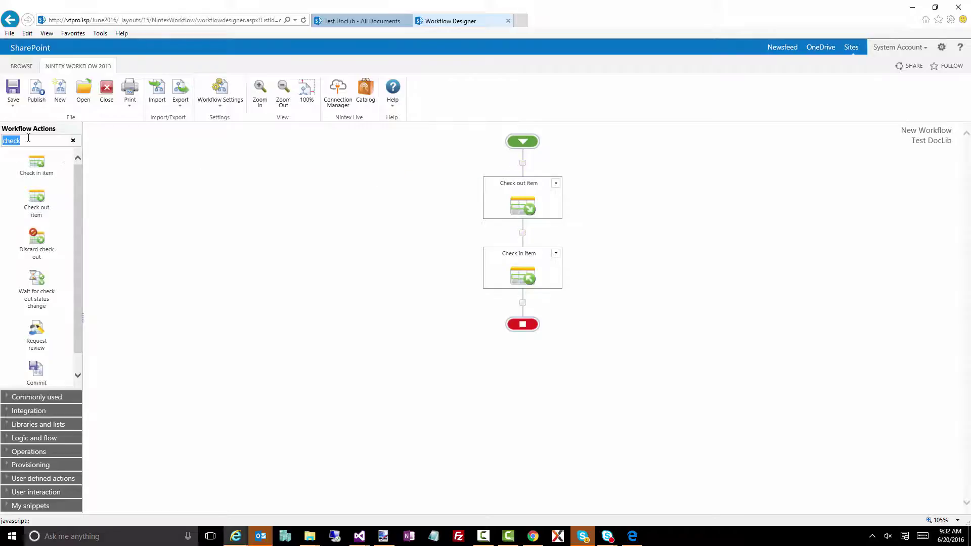
{"action": "type", "text": "update"}
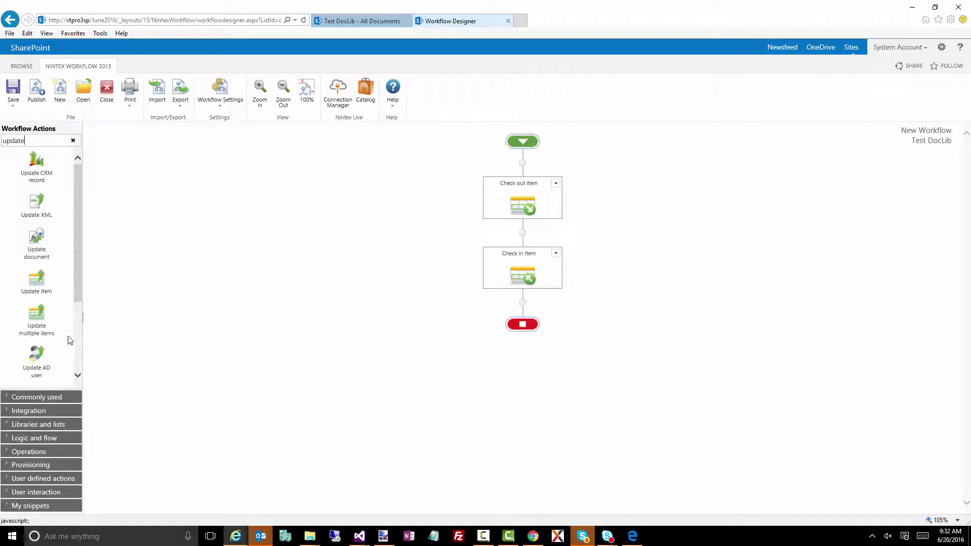
{"action": "left_click_drag", "start_coordinate": [35, 279], "coordinate": [524, 251]}
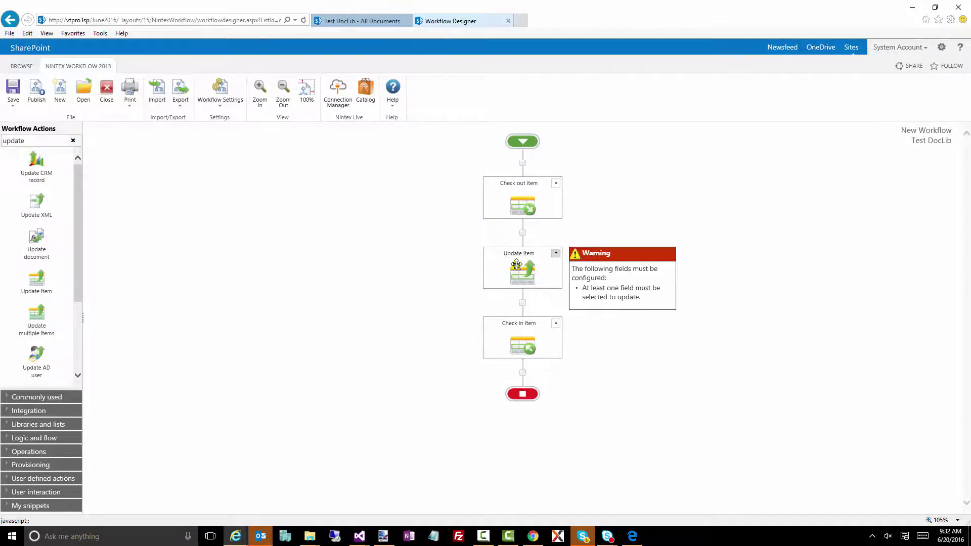
- Configure the Update item action to set Title to the Title item property followed by +1stWorkflow, and save it
{"action": "double_click", "coordinate": [516, 264]}
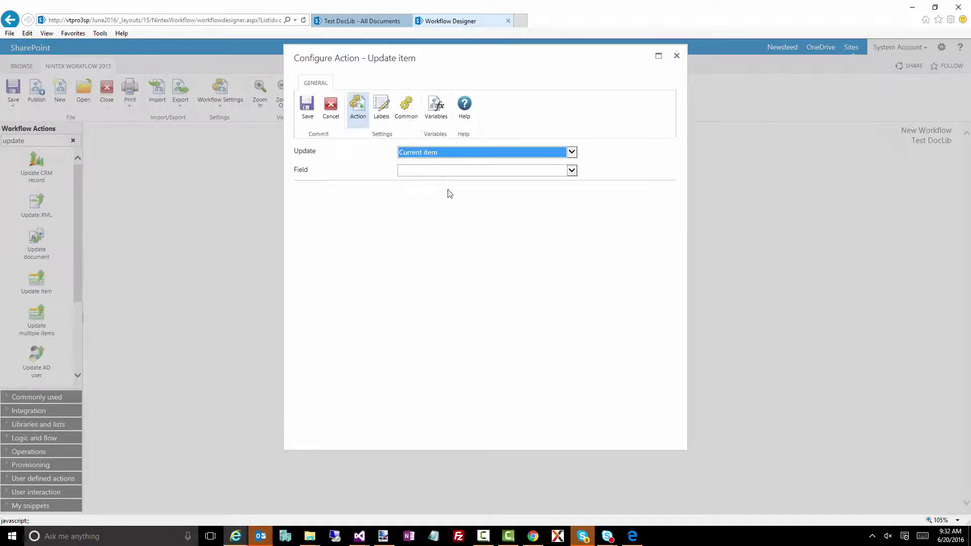
{"action": "left_click", "coordinate": [440, 170]}
{"action": "left_click", "coordinate": [433, 193]}
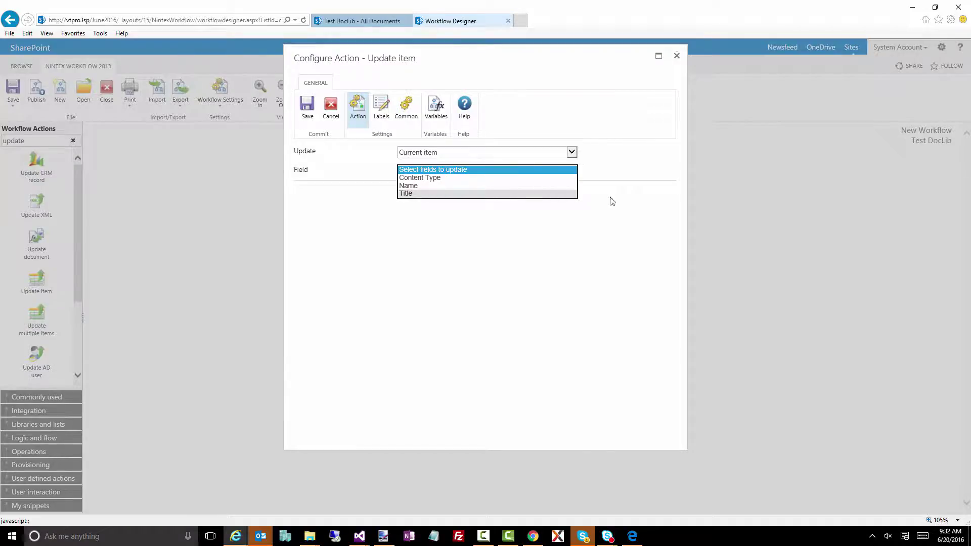
{"action": "left_click", "coordinate": [612, 191]}
{"action": "left_click", "coordinate": [380, 152]}
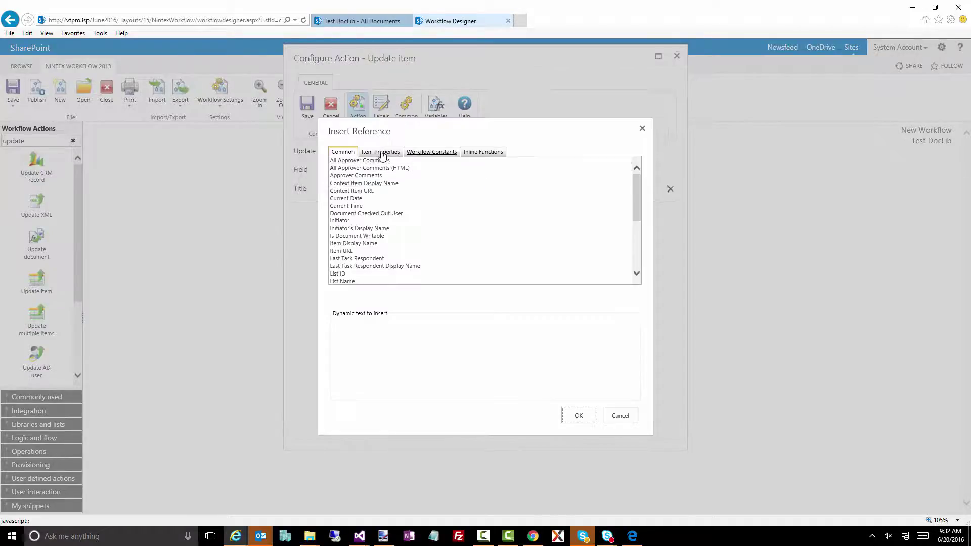
{"action": "scroll", "coordinate": [384, 248], "scroll_direction": "down", "scroll_amount": 3}
{"action": "double_click", "coordinate": [352, 275]}
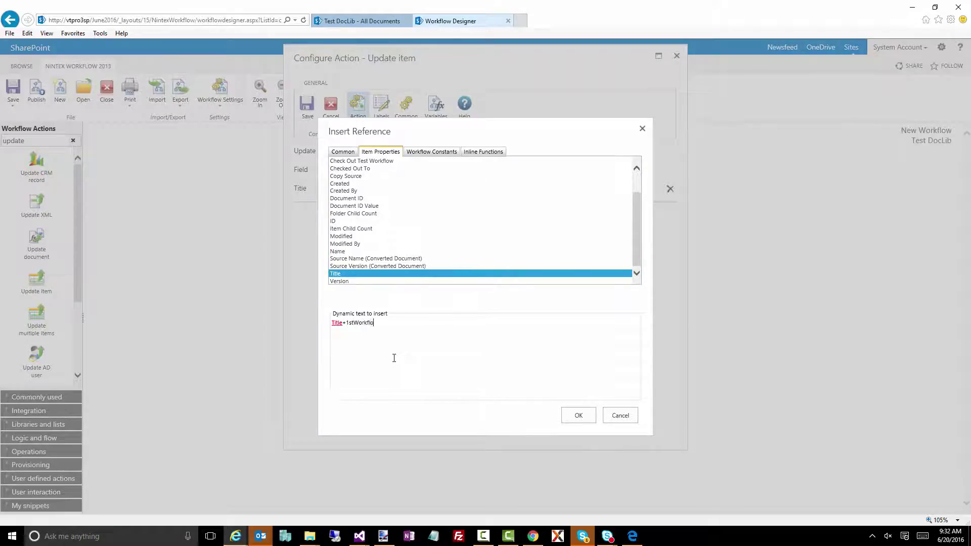
{"action": "left_click", "coordinate": [579, 415]}
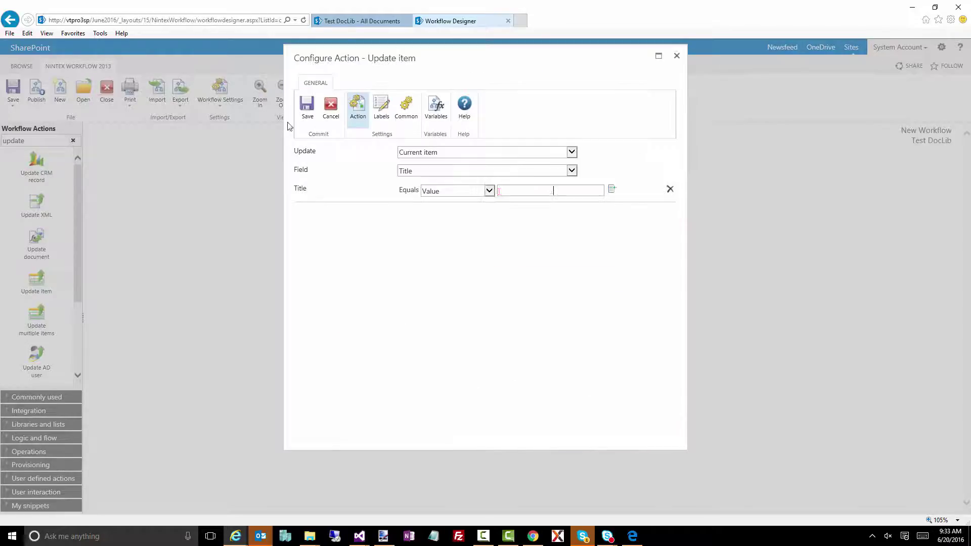
{"action": "left_click", "coordinate": [307, 106]}
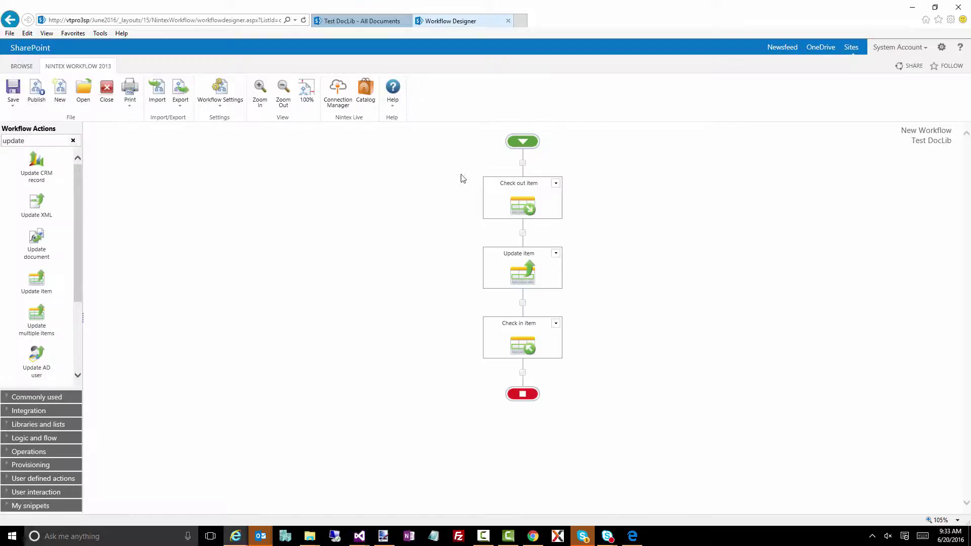
- Add a Start workflow action after the Check in item action and configure it to start 2nd Test Workflow immediately
{"action": "double_click", "coordinate": [34, 143]}
{"action": "type", "text": "start"}
{"action": "left_click_drag", "start_coordinate": [34, 154], "coordinate": [522, 377]}
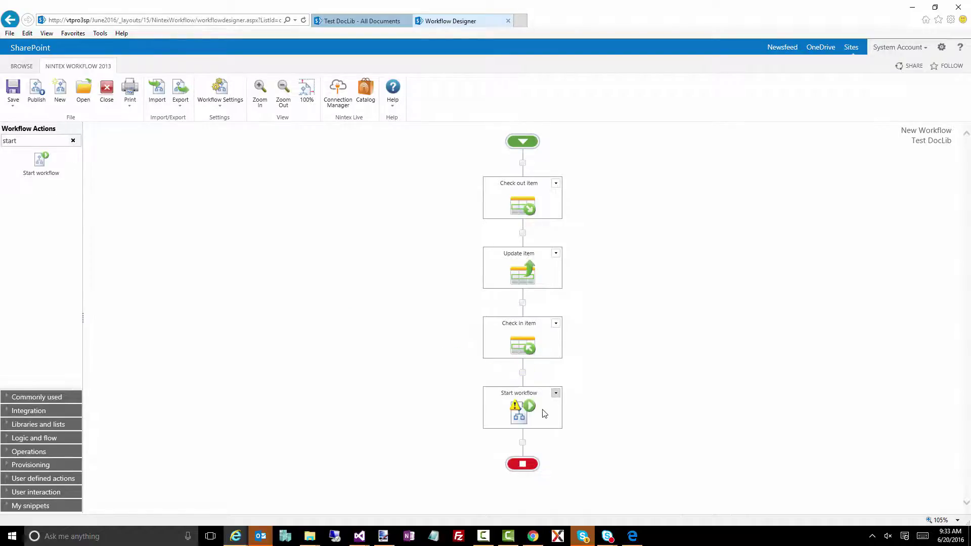
{"action": "double_click", "coordinate": [525, 418]}
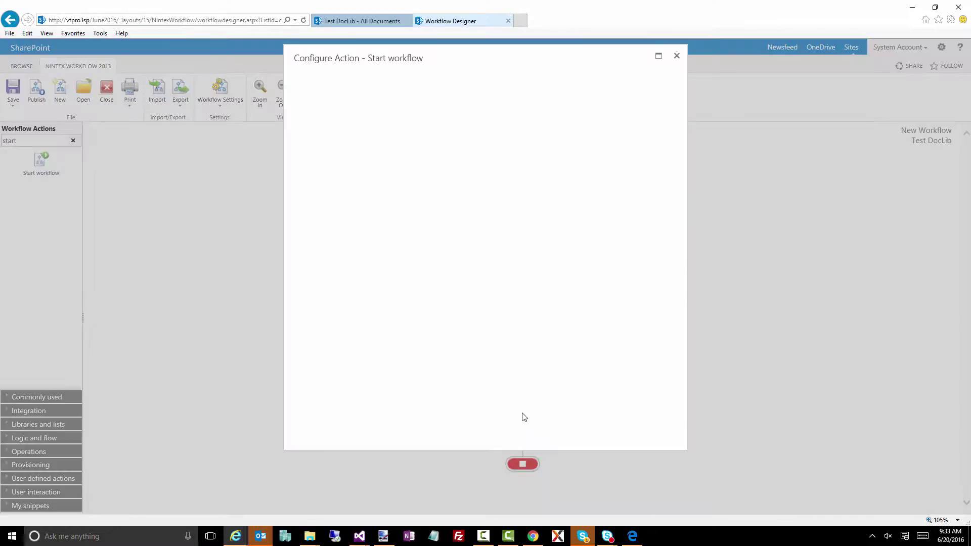
{"action": "left_click", "coordinate": [416, 151]}
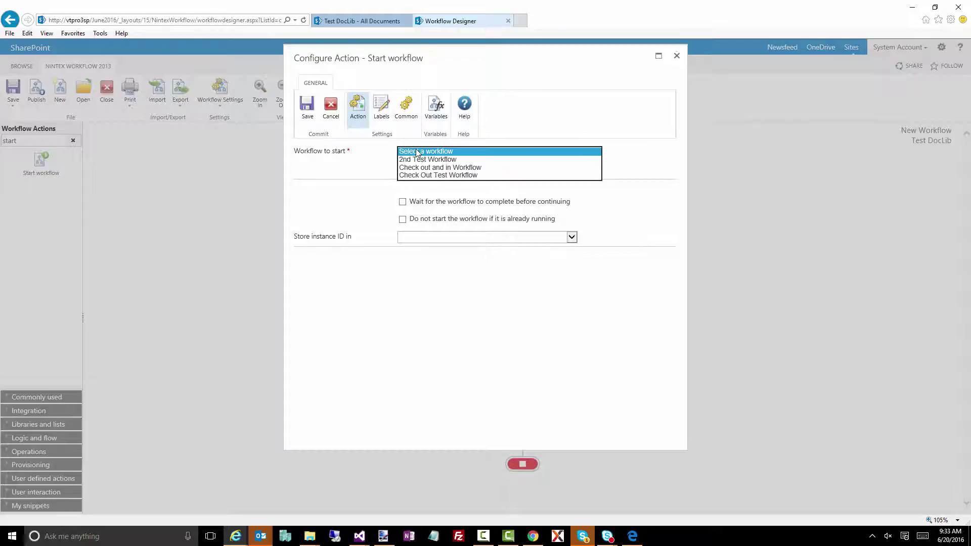
{"action": "left_click", "coordinate": [416, 159]}
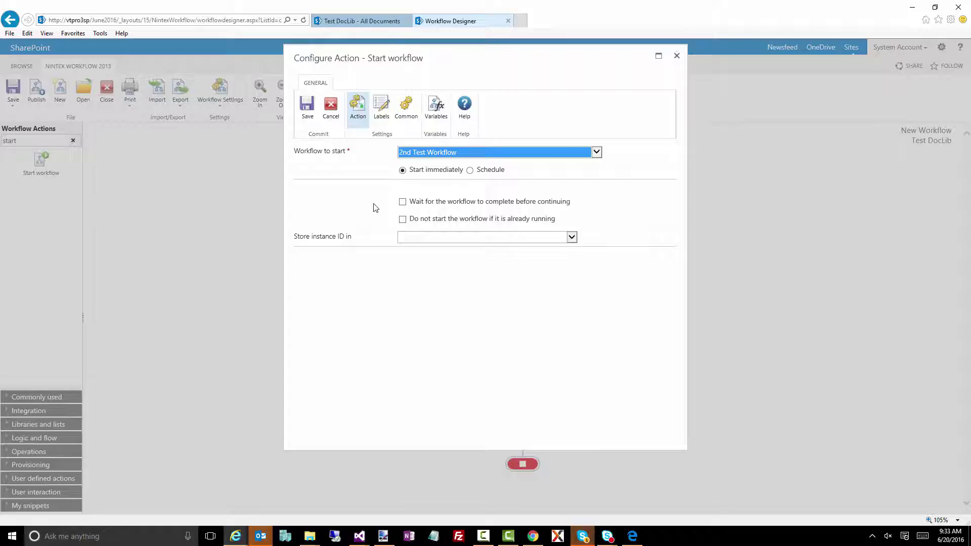
{"action": "left_click", "coordinate": [312, 105]}
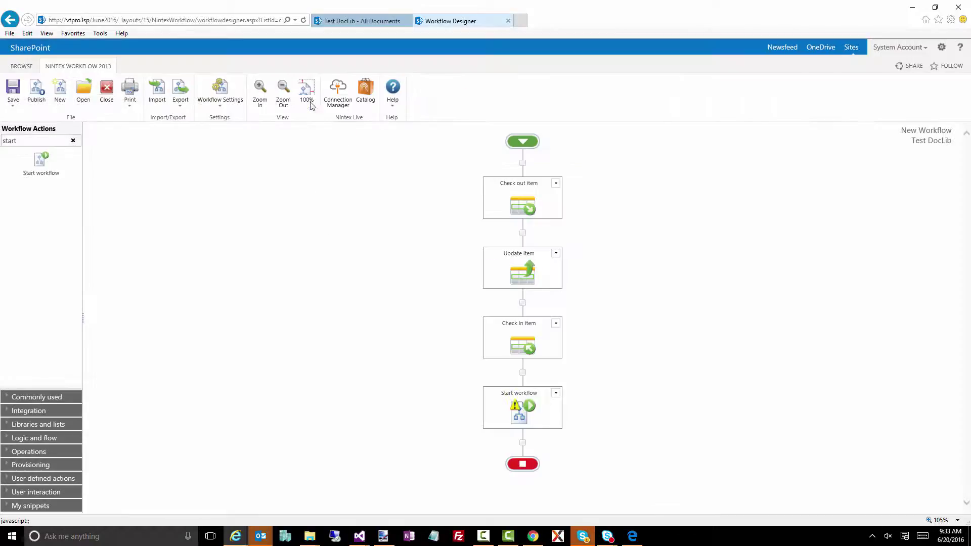
- Publish the workflow with the title 1st Test Workflow
{"action": "left_click", "coordinate": [40, 95]}
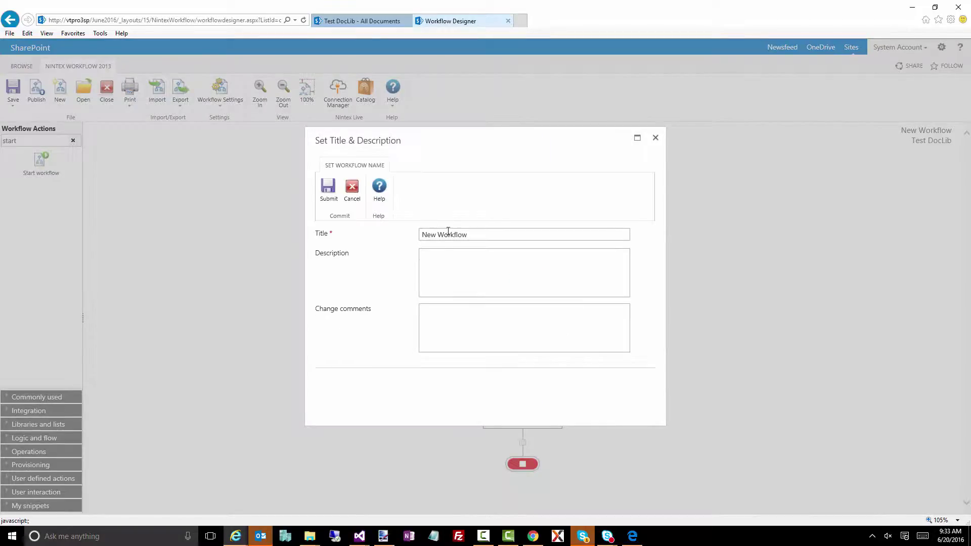
{"action": "key", "text": "shift+Right"}
{"action": "key", "text": "shift+Right"}
{"action": "key", "text": "shift+Right"}
{"action": "type", "text": "1st Test"}
{"action": "left_click", "coordinate": [332, 188]}
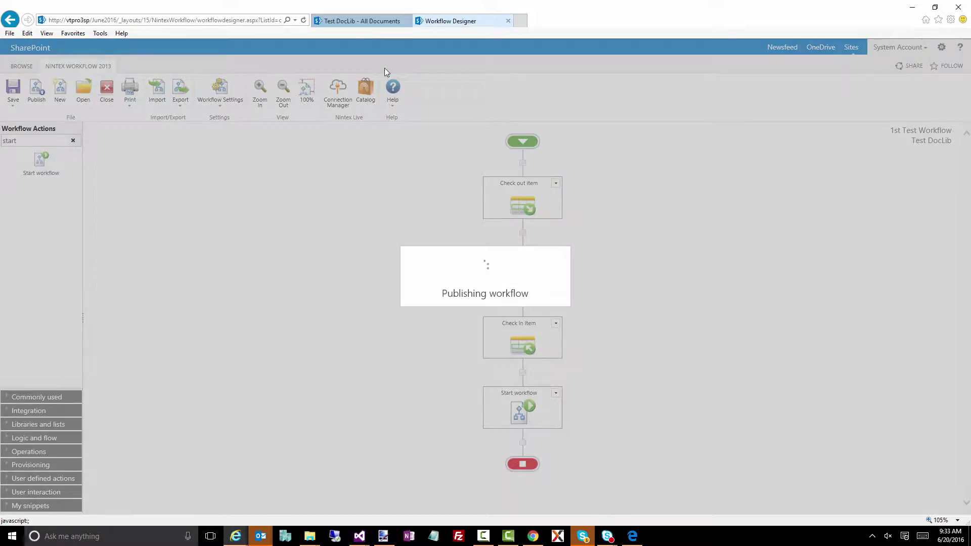
- Upload the 486813517.jpg image to Test DocLib and check that the workflow has finished publishing
{"action": "left_click", "coordinate": [362, 20]}
{"action": "left_click", "coordinate": [162, 139]}
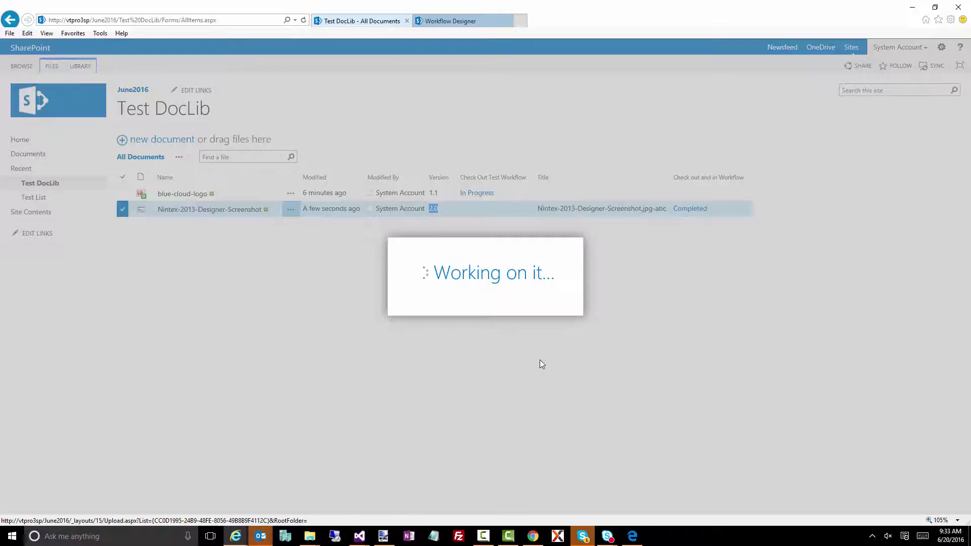
{"action": "left_click", "coordinate": [487, 26]}
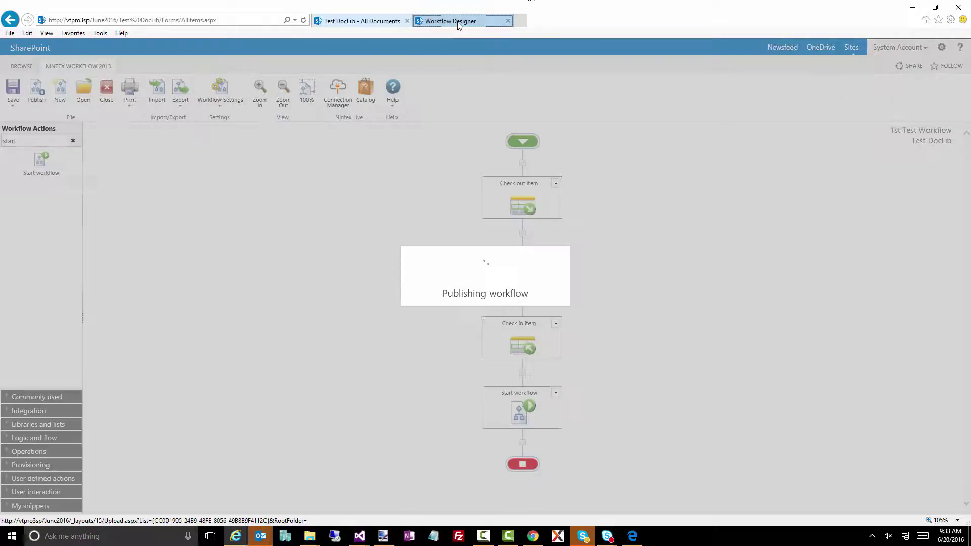
{"action": "left_click", "coordinate": [364, 23]}
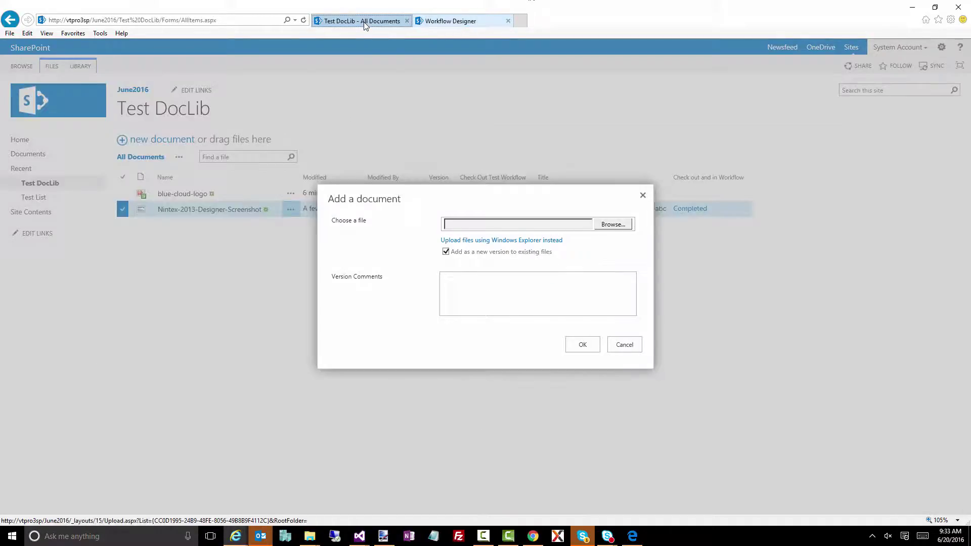
{"action": "left_click", "coordinate": [613, 224]}
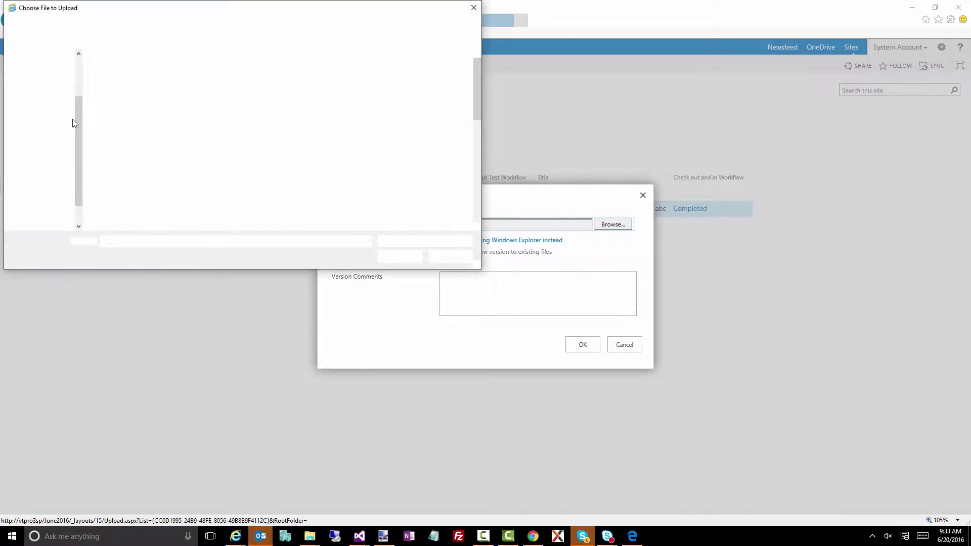
{"action": "double_click", "coordinate": [123, 96]}
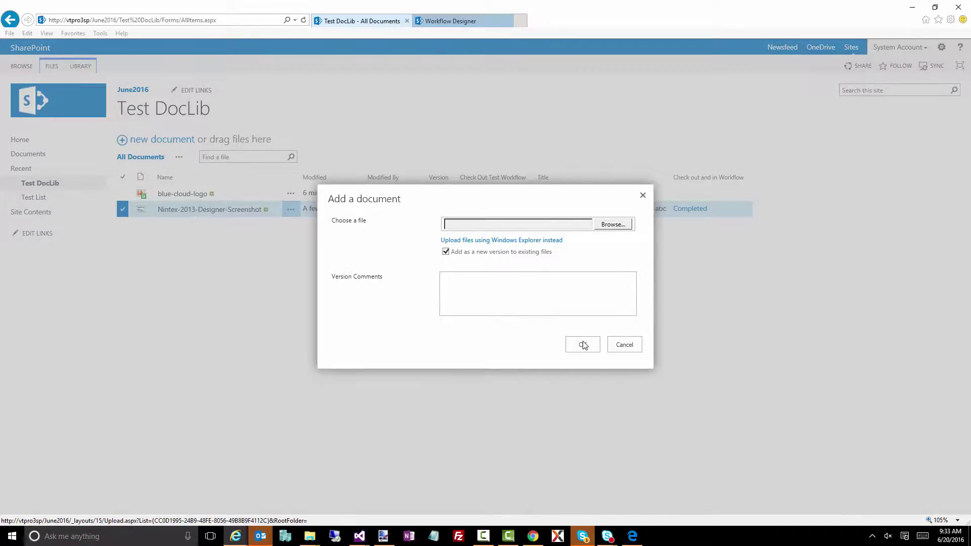
{"action": "left_click", "coordinate": [583, 345]}
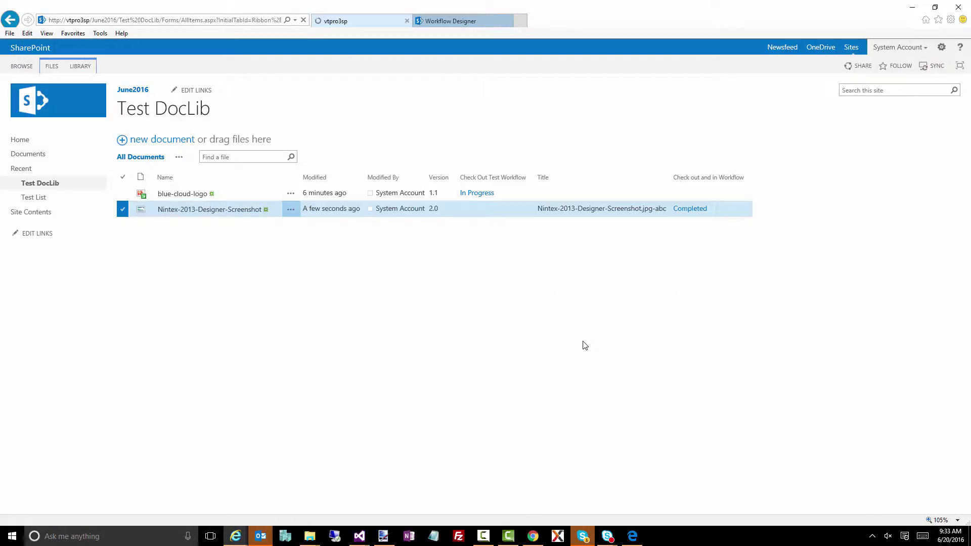
{"action": "left_click", "coordinate": [436, 22]}
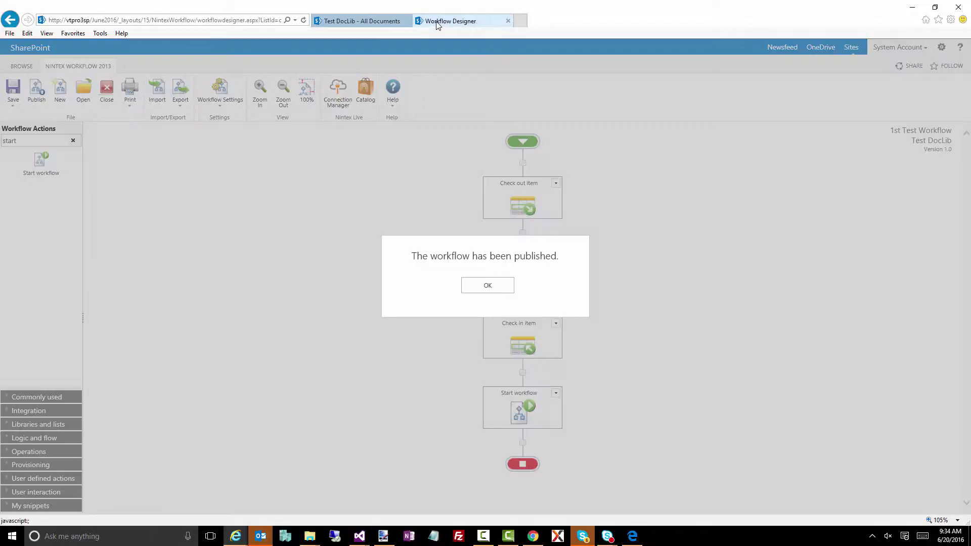
{"action": "left_click", "coordinate": [337, 23]}
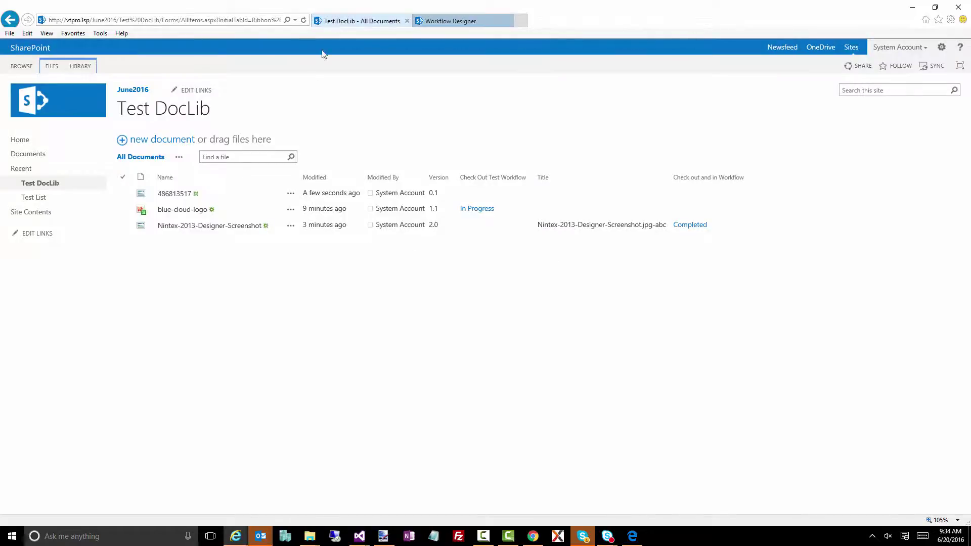
- Start 1st Test Workflow on the 486813517 document
{"action": "left_click", "coordinate": [290, 226]}
{"action": "left_click", "coordinate": [419, 297]}
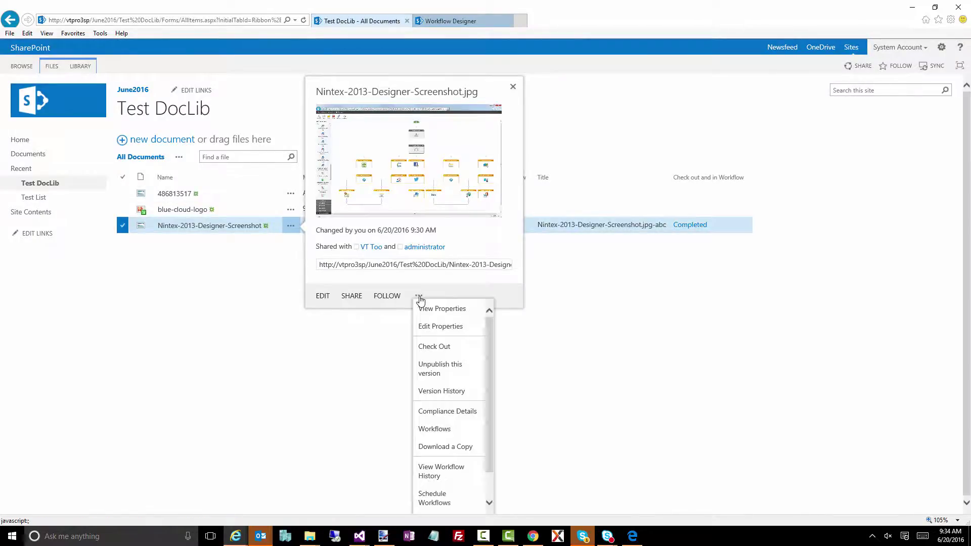
{"action": "left_click", "coordinate": [176, 282]}
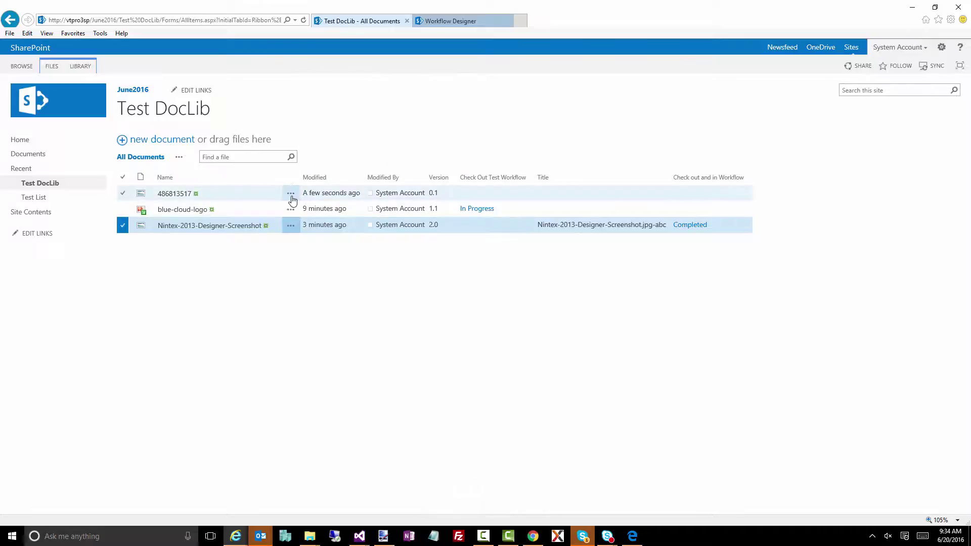
{"action": "left_click", "coordinate": [290, 194]}
{"action": "left_click", "coordinate": [419, 318]}
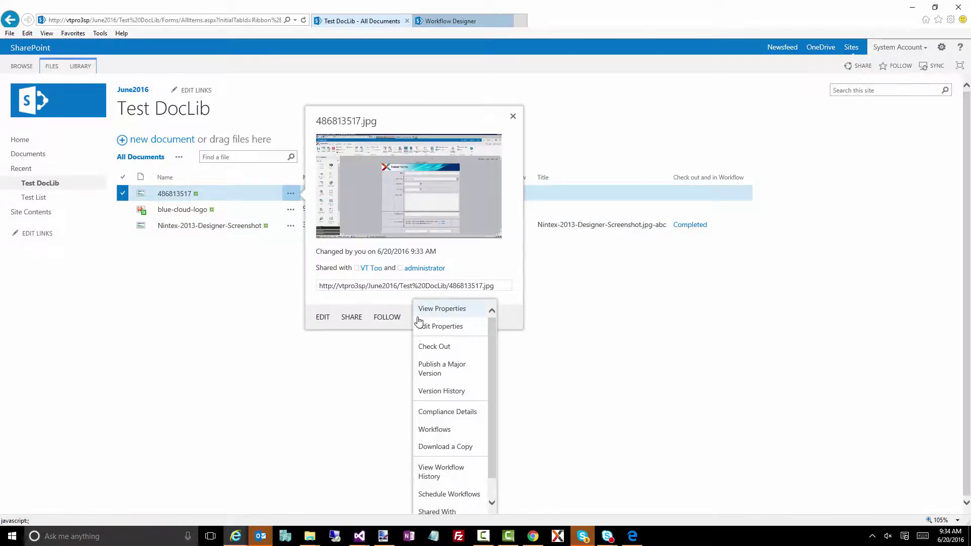
{"action": "left_click", "coordinate": [439, 430]}
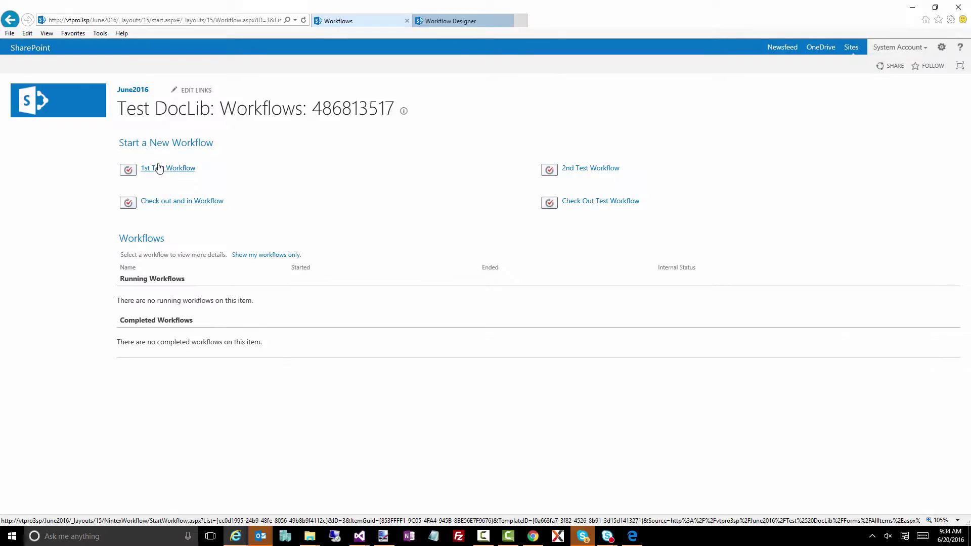
{"action": "left_click", "coordinate": [159, 167]}
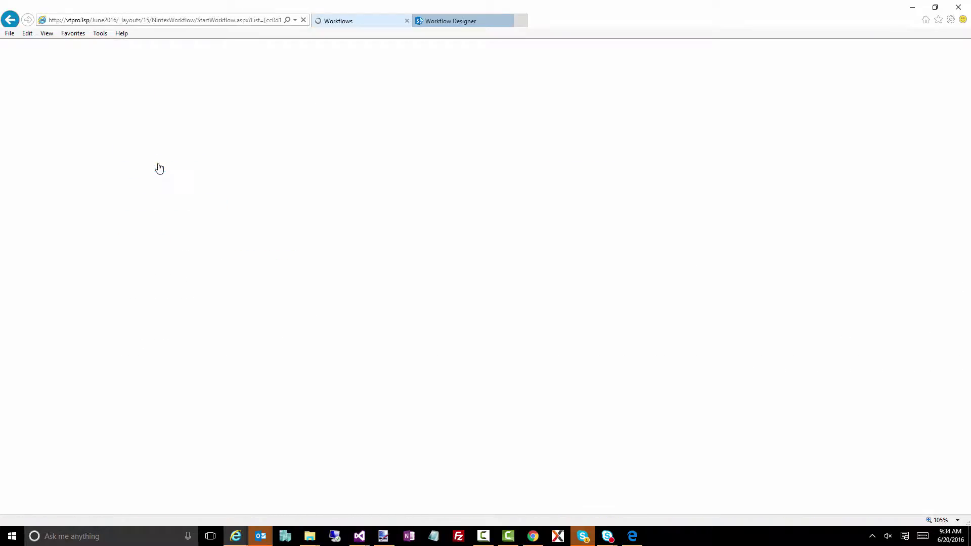
{"action": "left_click", "coordinate": [158, 165]}
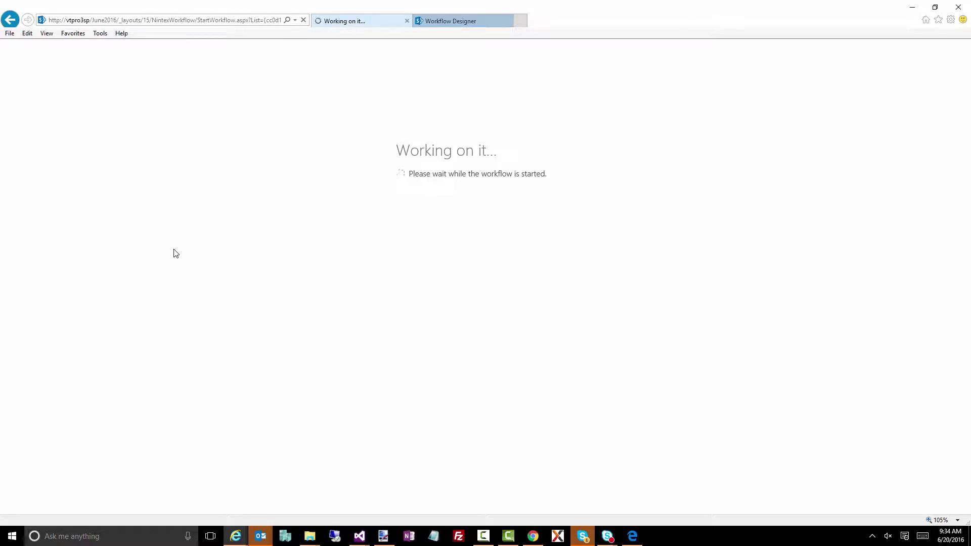
- Dismiss the workflow designer's publish confirmation and return to the Test DocLib document list
{"action": "left_click", "coordinate": [459, 18]}
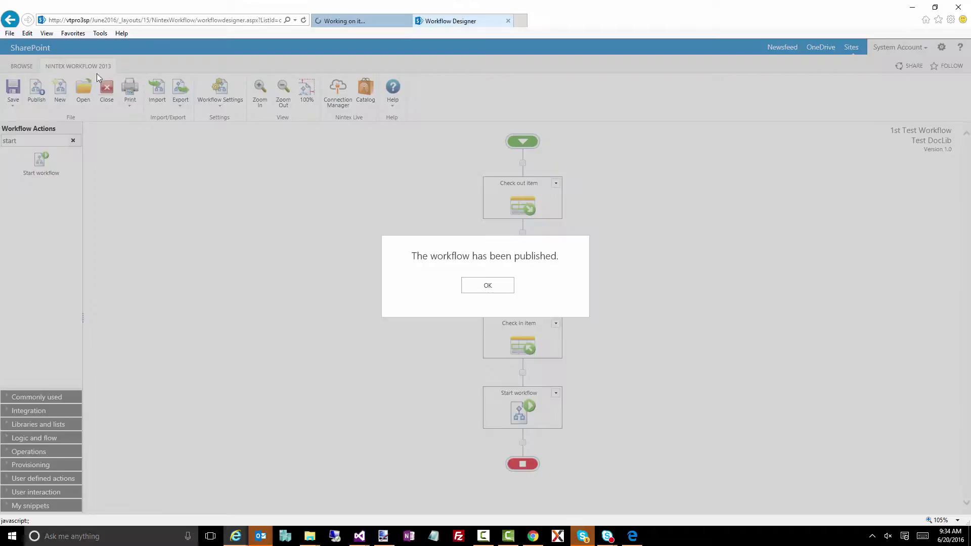
{"action": "left_click", "coordinate": [488, 286]}
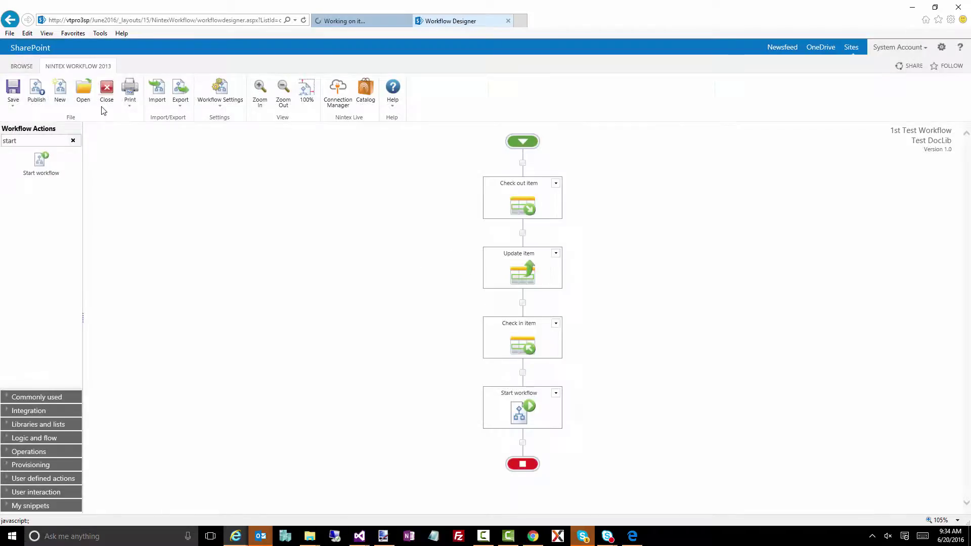
{"action": "left_click", "coordinate": [22, 71]}
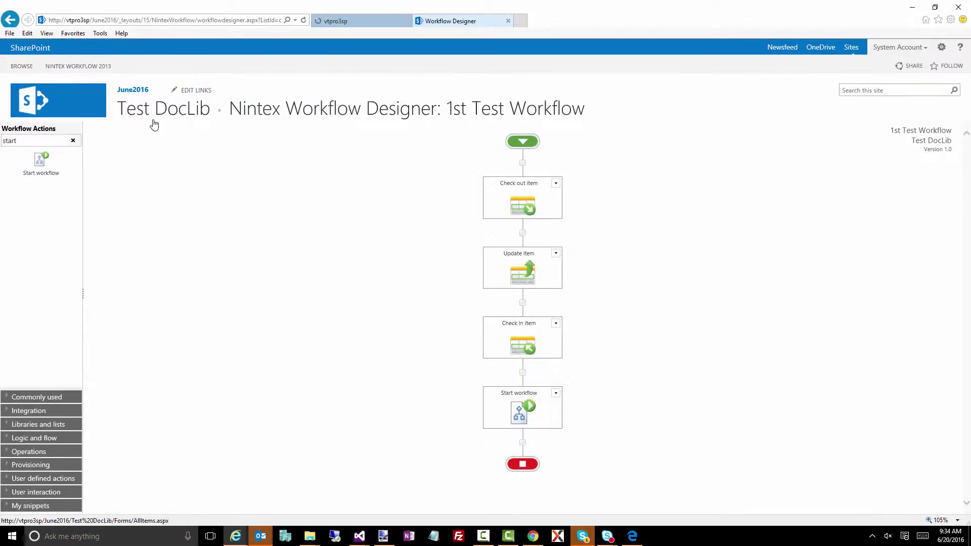
{"action": "right_click", "coordinate": [158, 137]}
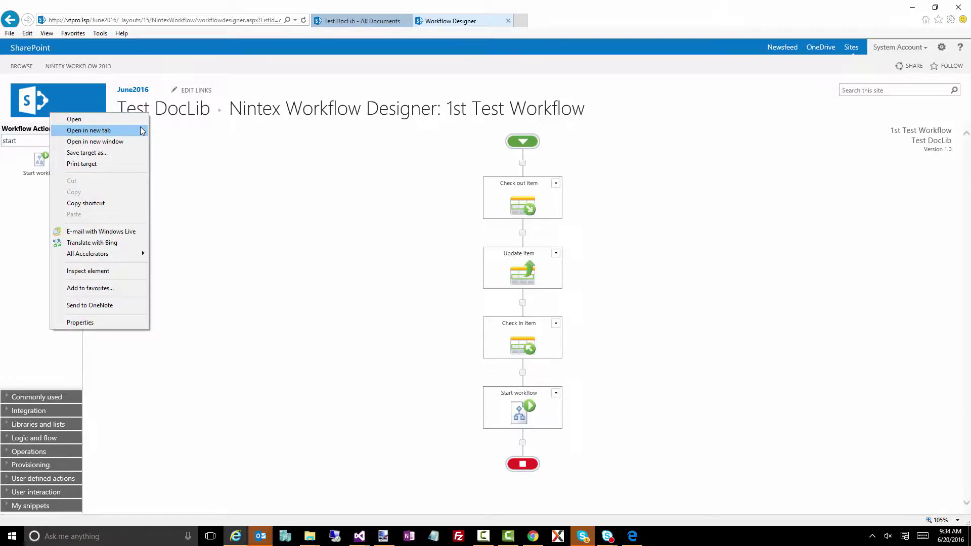
{"action": "left_click", "coordinate": [324, 20]}
- Examine the 486813517 document's version and the text each workflow appended to its Title
{"action": "left_click", "coordinate": [442, 207]}
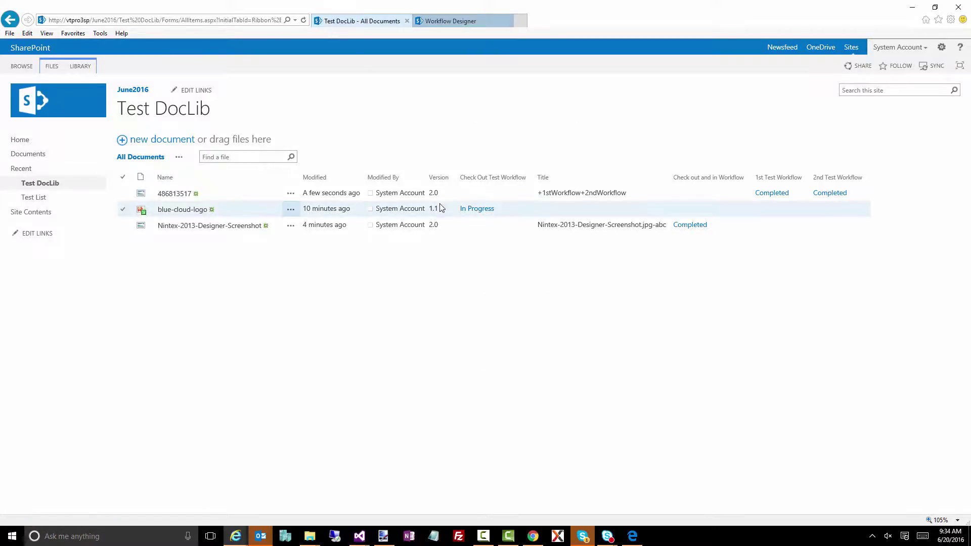
{"action": "left_click", "coordinate": [621, 195]}
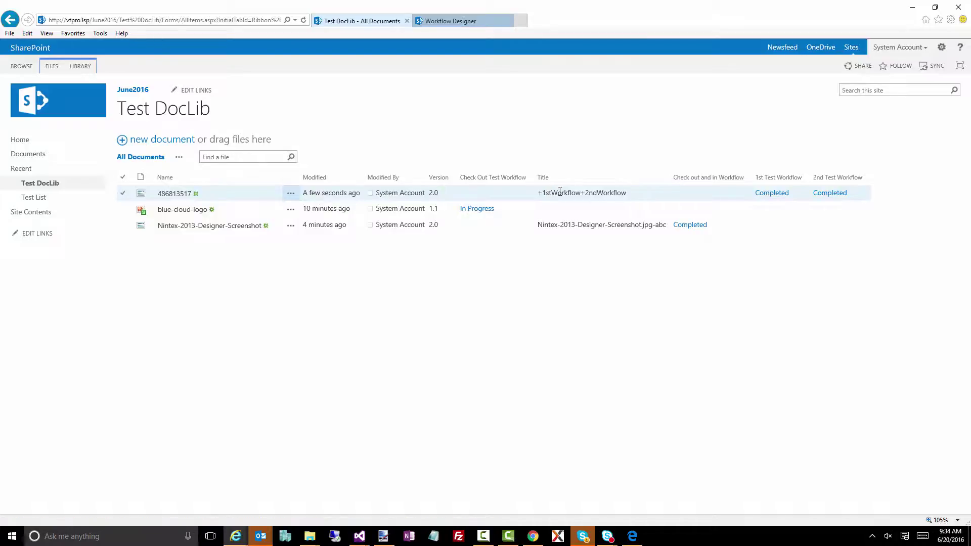
{"action": "left_click_drag", "start_coordinate": [581, 194], "coordinate": [536, 194]}
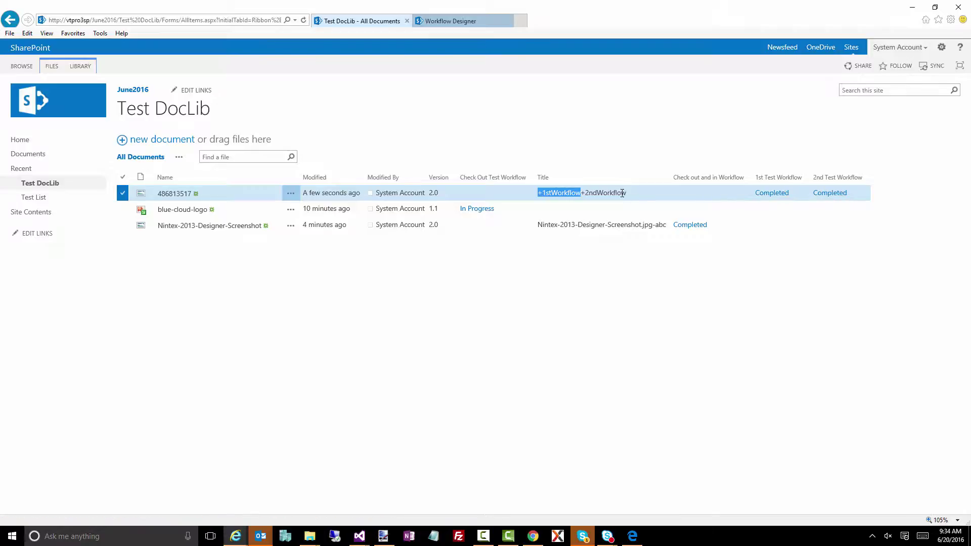
{"action": "left_click_drag", "start_coordinate": [622, 194], "coordinate": [584, 195]}
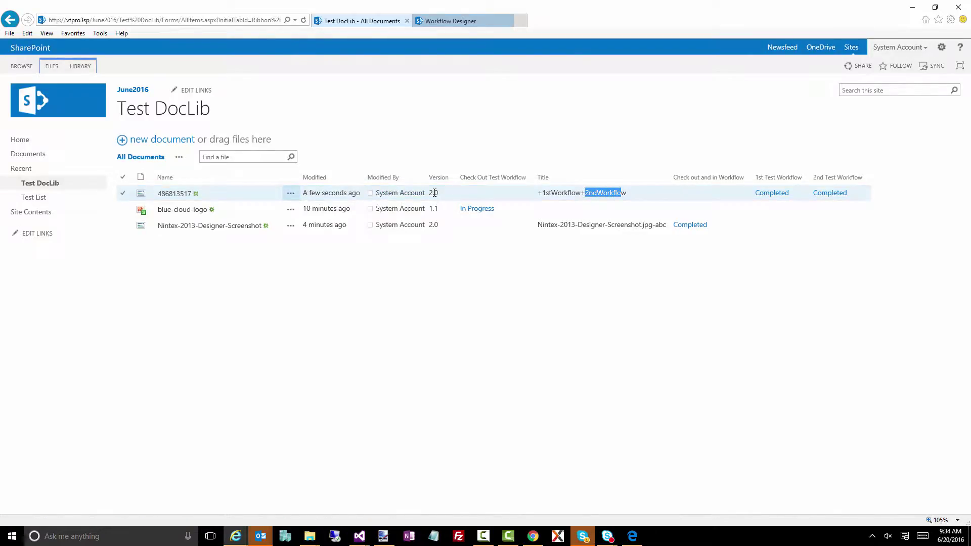
- Start 1st Test Workflow on the 486813517 document again and check the document's version in Test DocLib
{"action": "left_click", "coordinate": [293, 197]}
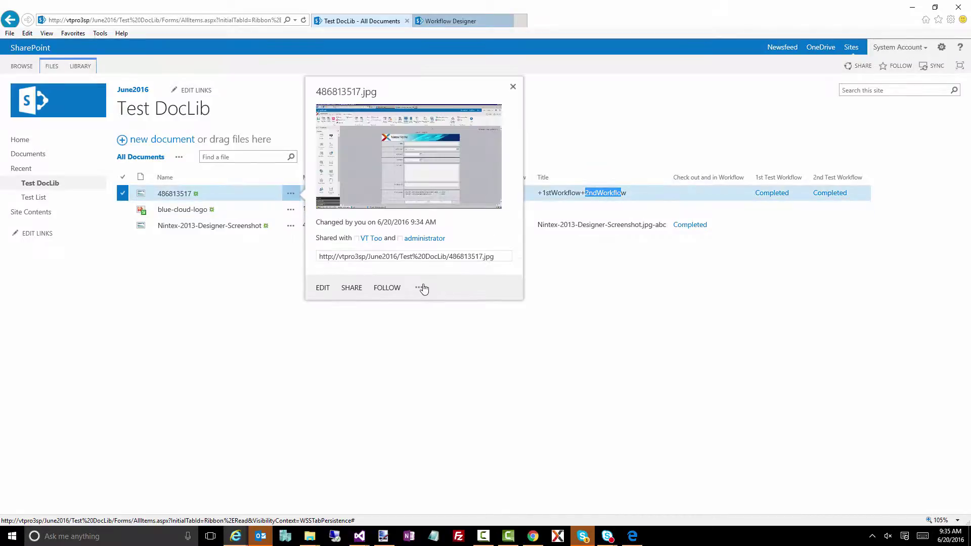
{"action": "left_click", "coordinate": [419, 288]}
{"action": "left_click", "coordinate": [447, 423]}
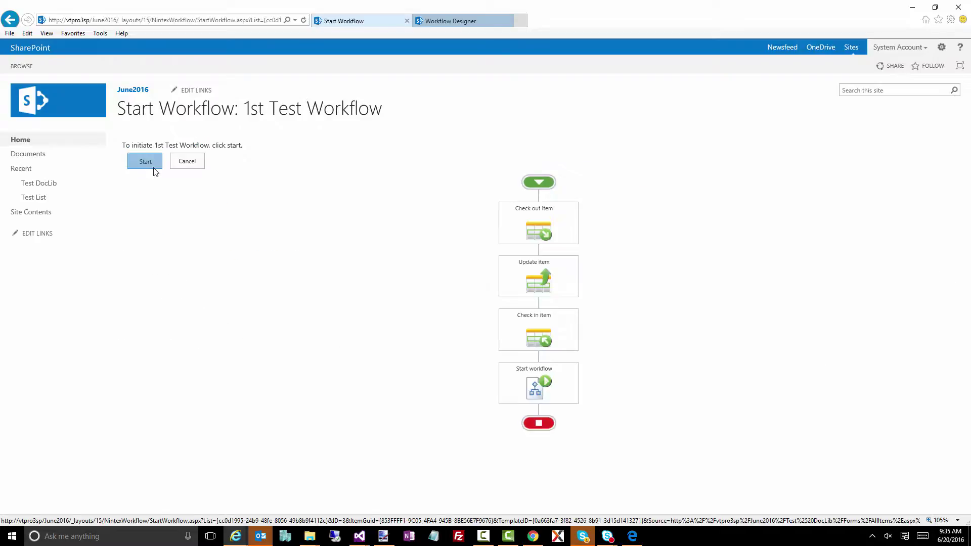
{"action": "left_click", "coordinate": [146, 161]}
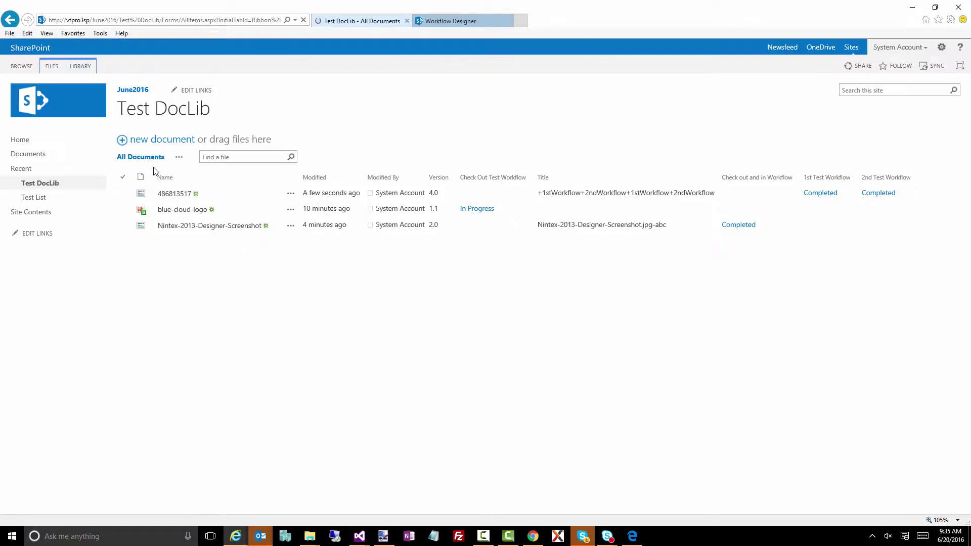
{"action": "double_click", "coordinate": [433, 192]}
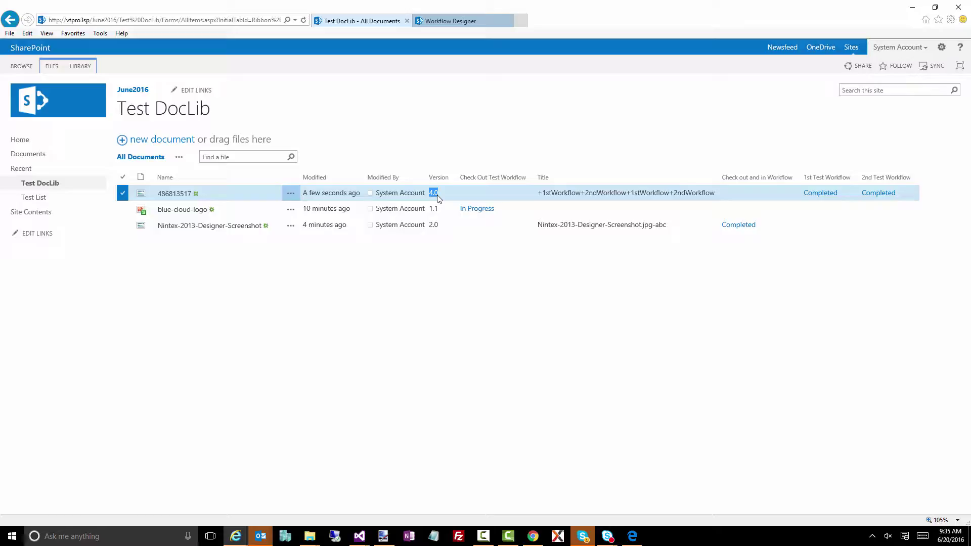
- In 1st Test Workflow, make the Start workflow action wait for 2nd Test Workflow to complete and move it before Check in item
{"action": "left_click", "coordinate": [445, 21]}
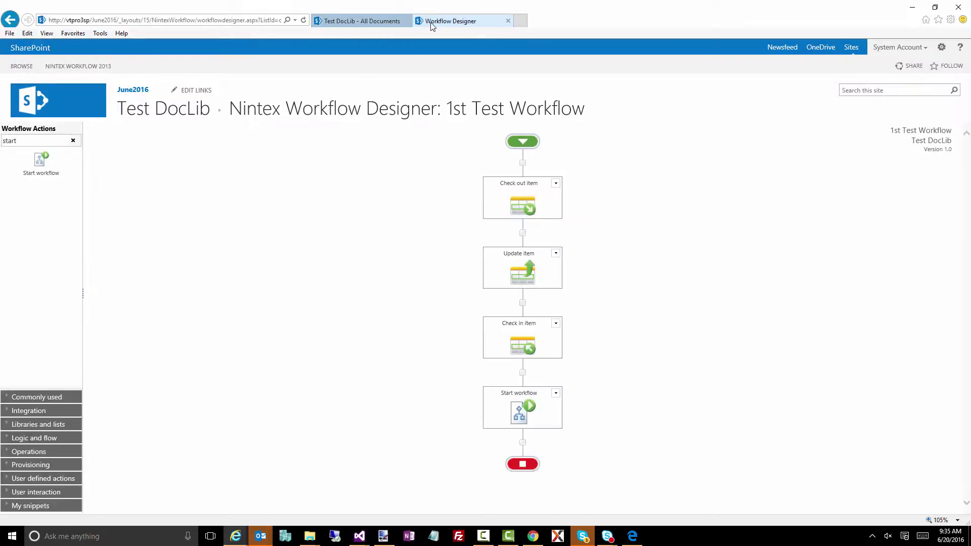
{"action": "double_click", "coordinate": [522, 411]}
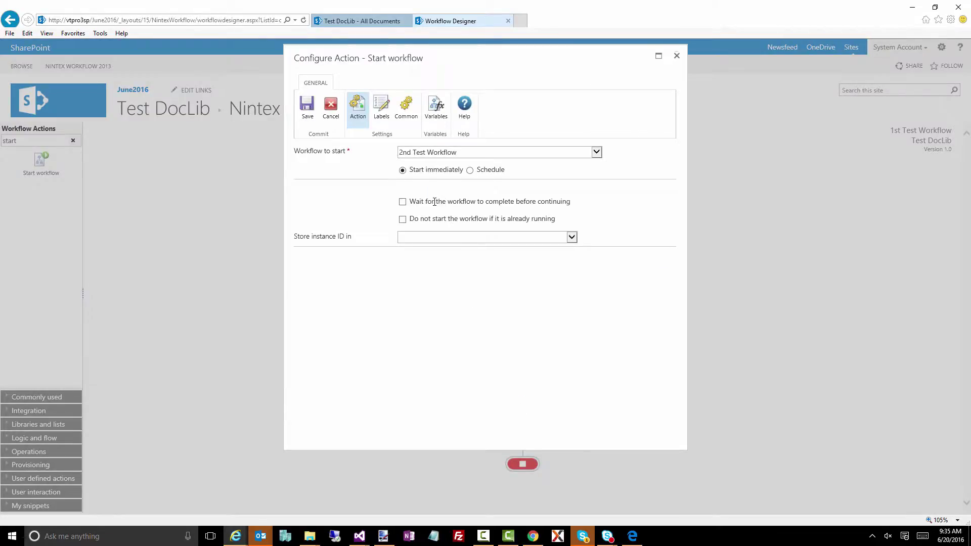
{"action": "left_click", "coordinate": [403, 202]}
{"action": "left_click", "coordinate": [307, 106]}
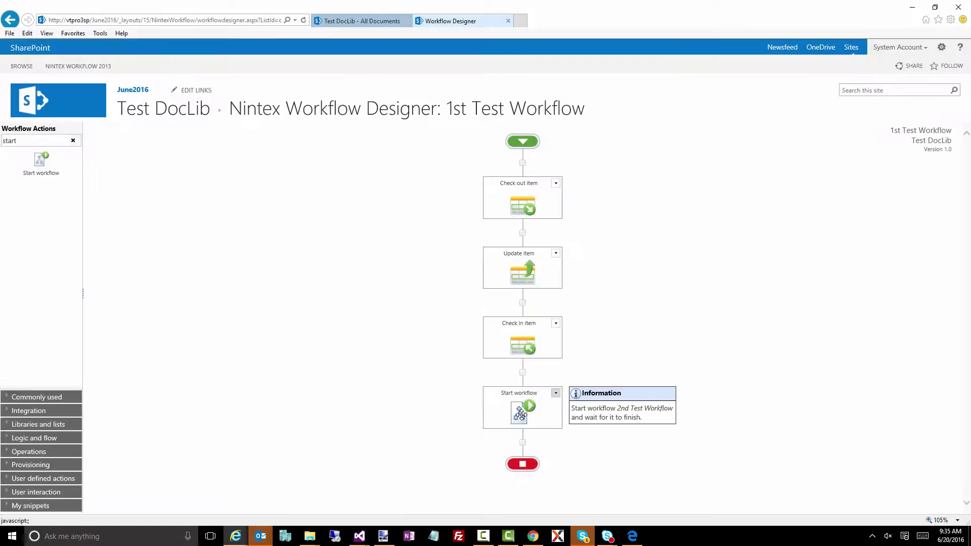
{"action": "left_click_drag", "start_coordinate": [519, 411], "coordinate": [522, 302]}
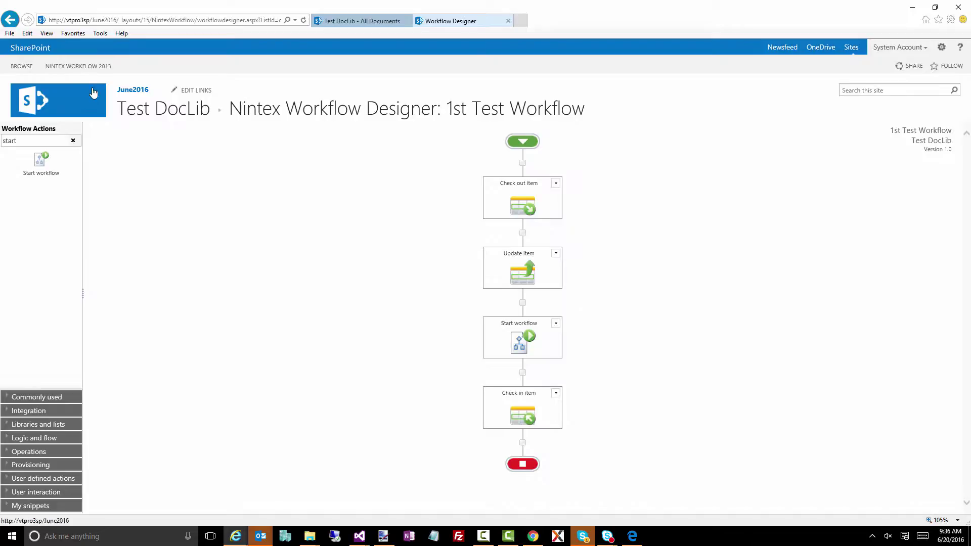
- Publish the modified 1st Test Workflow under its existing title
{"action": "left_click", "coordinate": [81, 66]}
{"action": "left_click", "coordinate": [34, 87]}
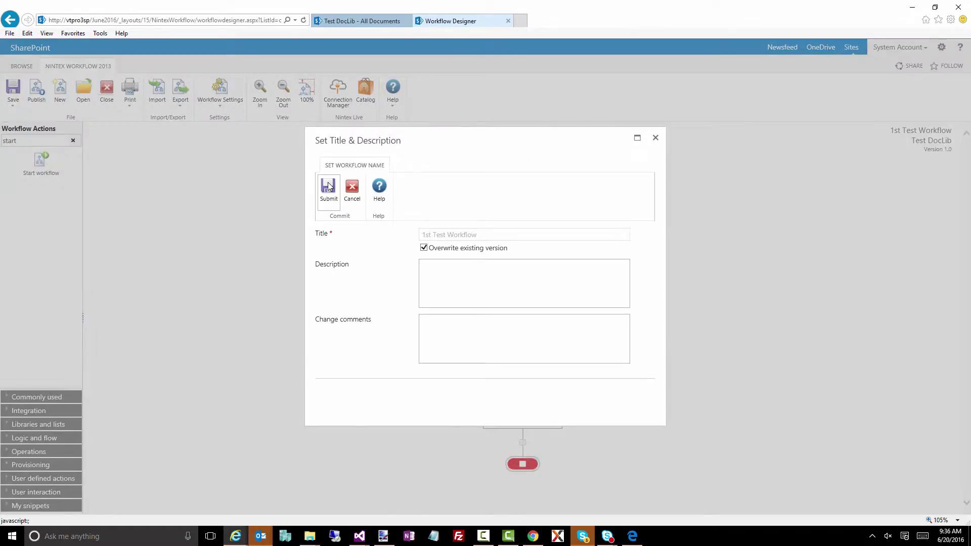
{"action": "left_click", "coordinate": [329, 190]}
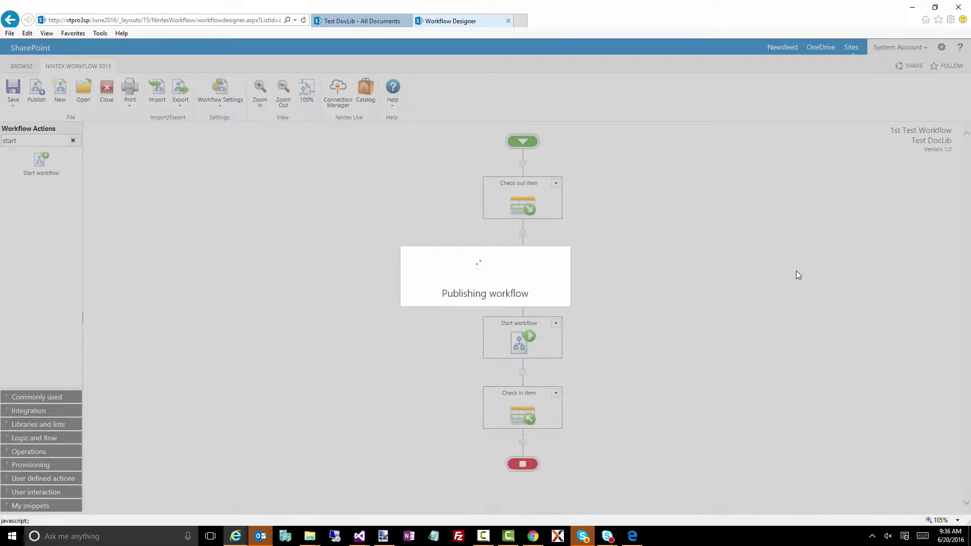
- Open 2nd Test Workflow for editing from the Test DocLib workflow inventory
{"action": "left_click", "coordinate": [375, 20]}
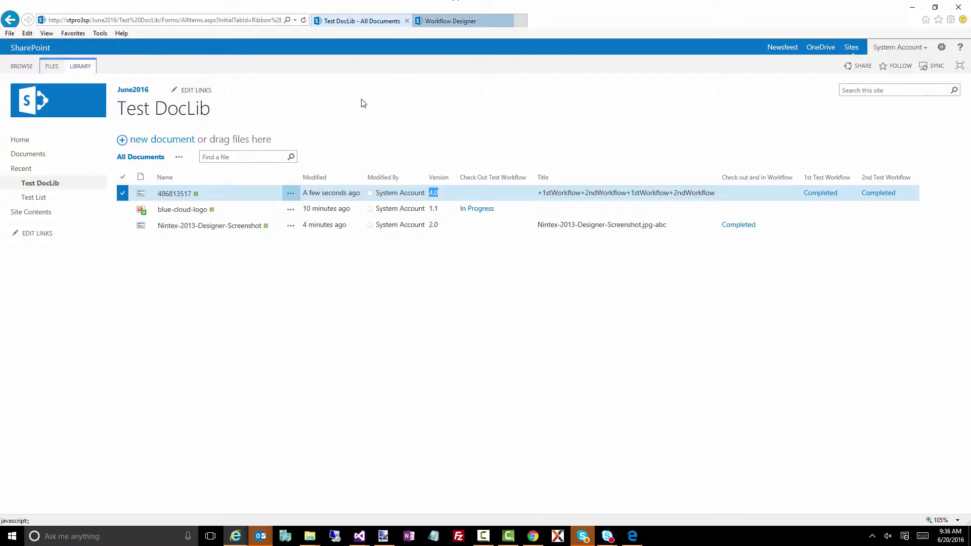
{"action": "left_click", "coordinate": [627, 102]}
{"action": "left_click", "coordinate": [640, 182]}
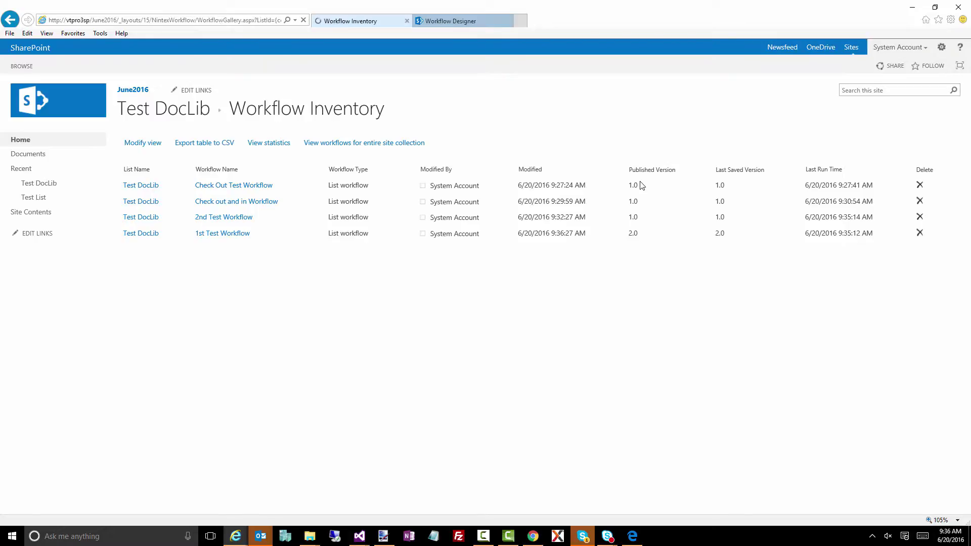
{"action": "left_click", "coordinate": [243, 218]}
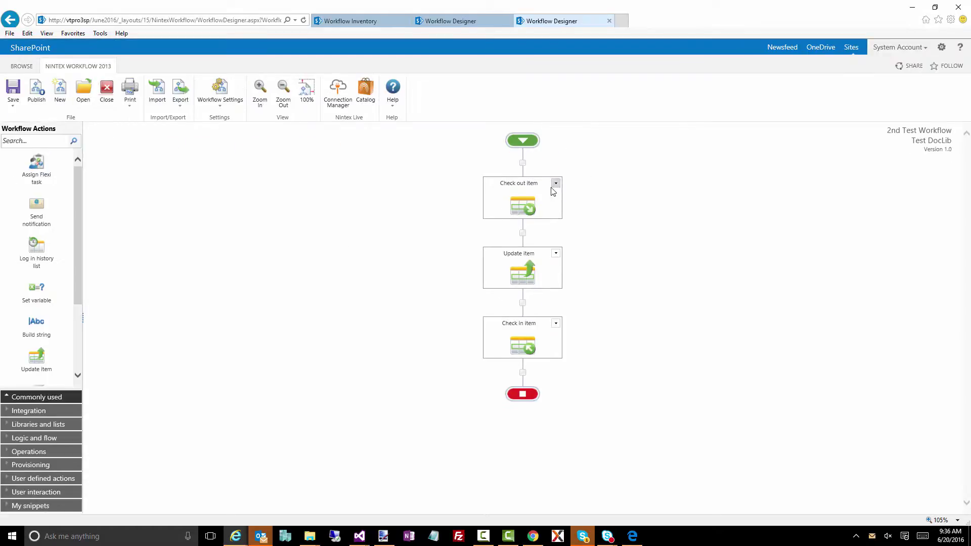
- Delete the Check out item and Check in item actions from 2nd Test Workflow and publish the workflow
{"action": "left_click", "coordinate": [556, 183]}
{"action": "left_click", "coordinate": [523, 248]}
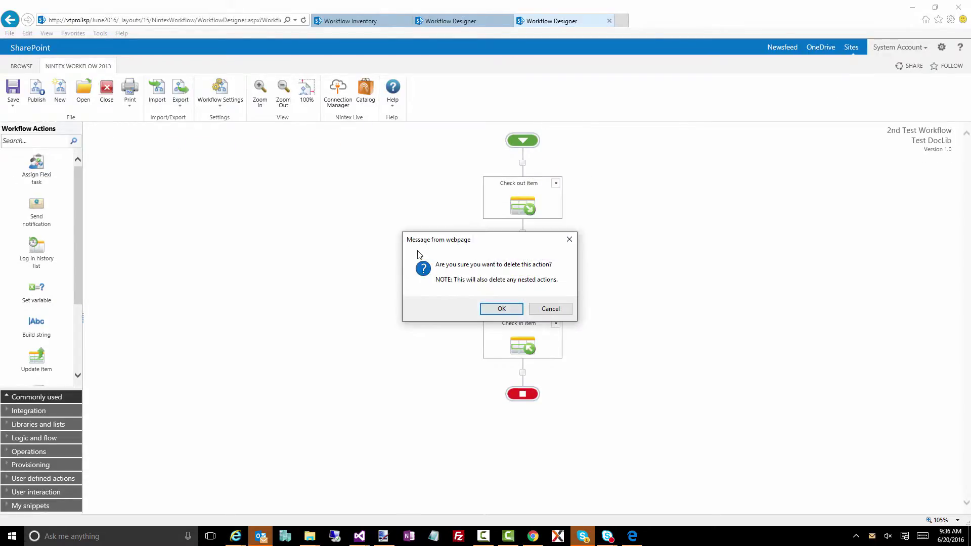
{"action": "left_click", "coordinate": [552, 311]}
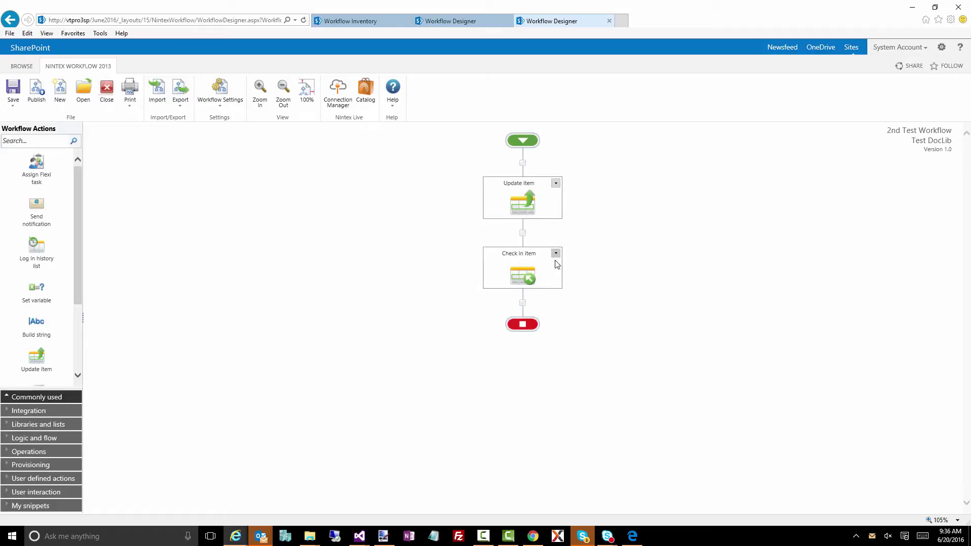
{"action": "left_click", "coordinate": [555, 253]}
{"action": "left_click", "coordinate": [517, 319]}
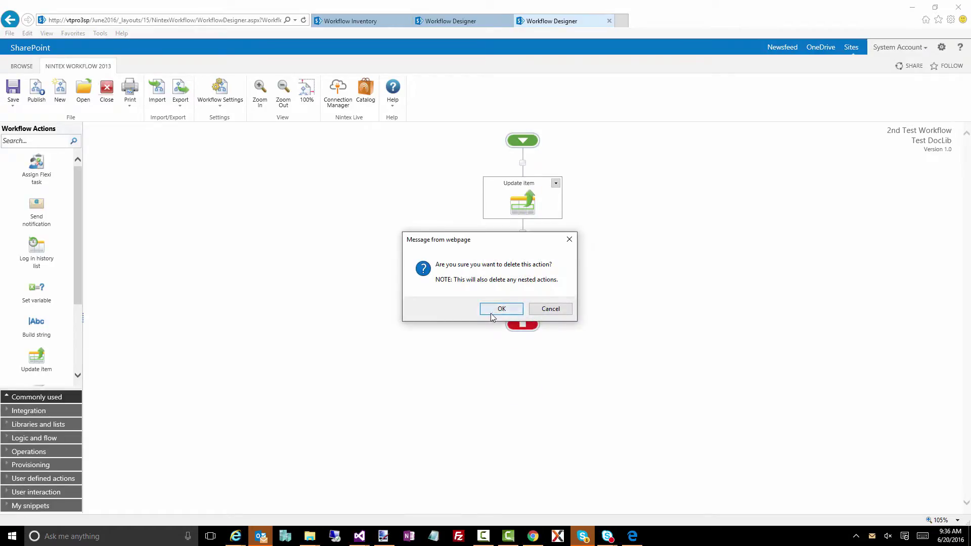
{"action": "left_click", "coordinate": [497, 308]}
{"action": "left_click", "coordinate": [37, 91]}
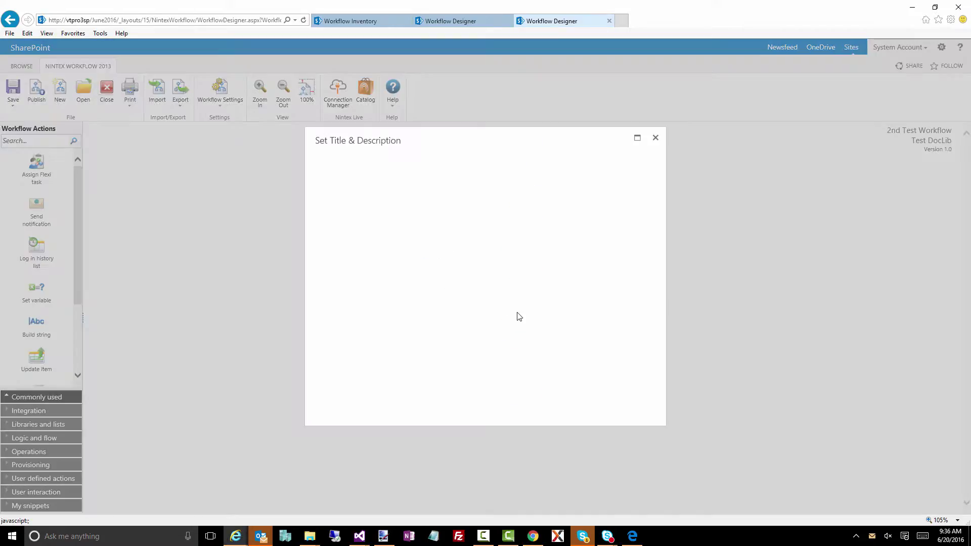
{"action": "left_click", "coordinate": [327, 187]}
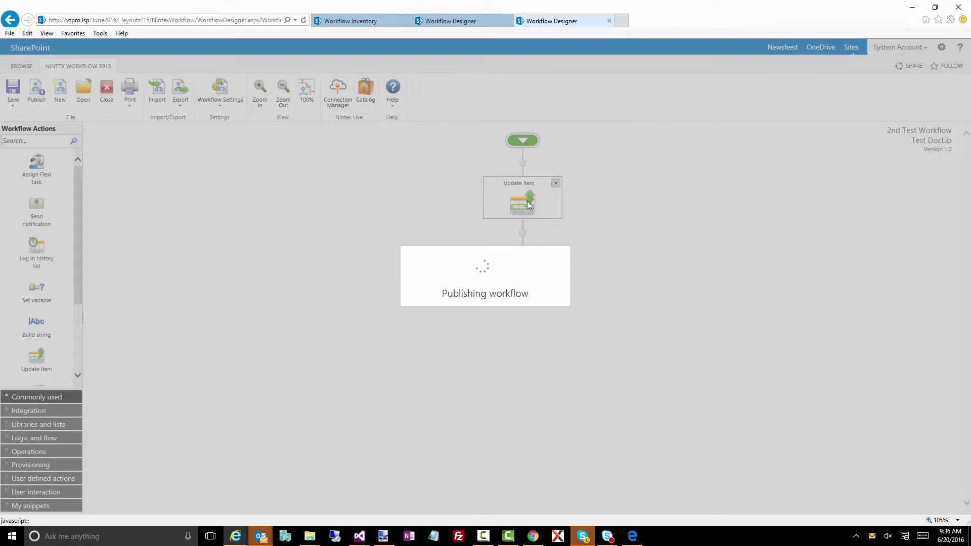
- Dismiss 1st Test Workflow's publish confirmation, review its Check in item action, and check the publishing progress of 2nd Test Workflow
{"action": "left_click", "coordinate": [457, 21]}
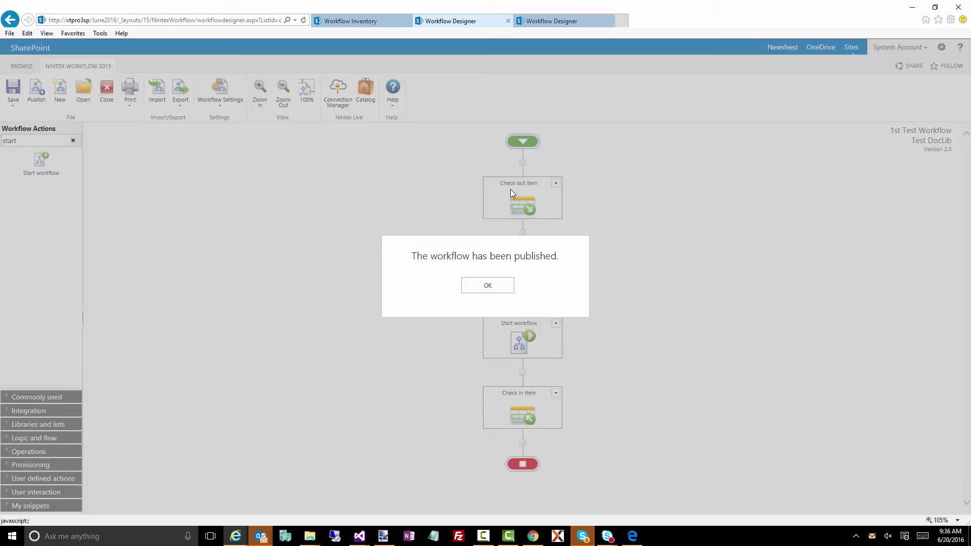
{"action": "left_click", "coordinate": [501, 286]}
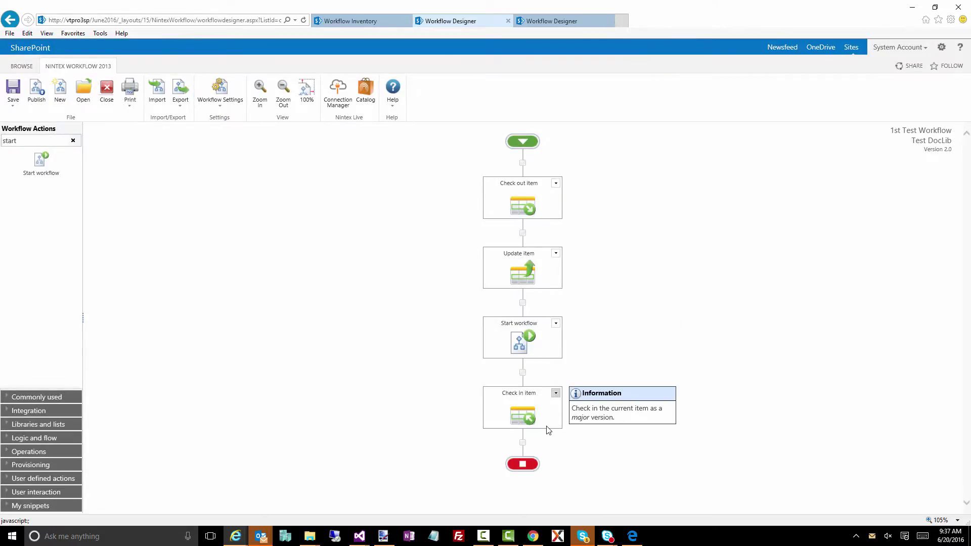
{"action": "left_click", "coordinate": [538, 26]}
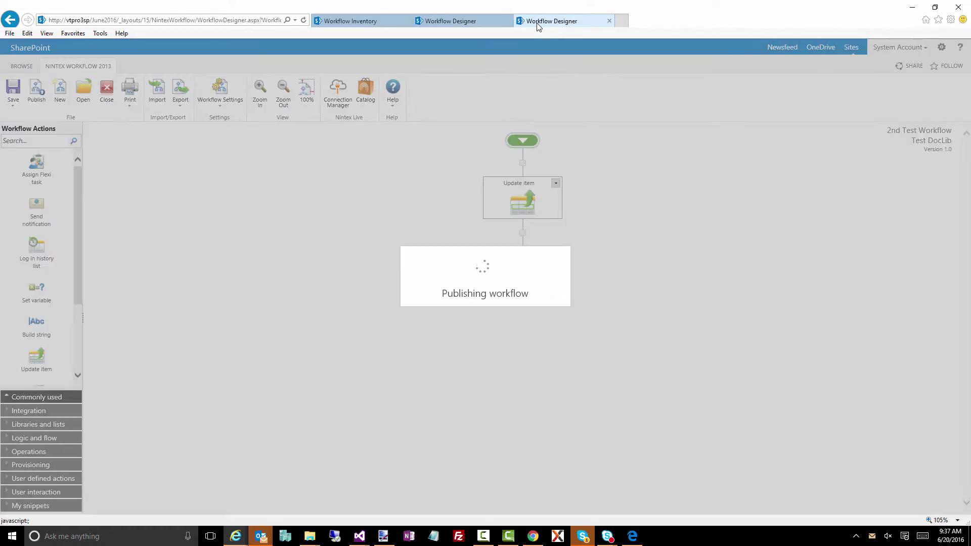
- Return to Test DocLib, start 1st Test Workflow on the 486813517 document, and deal with the incoming chat notification
{"action": "left_click", "coordinate": [368, 23]}
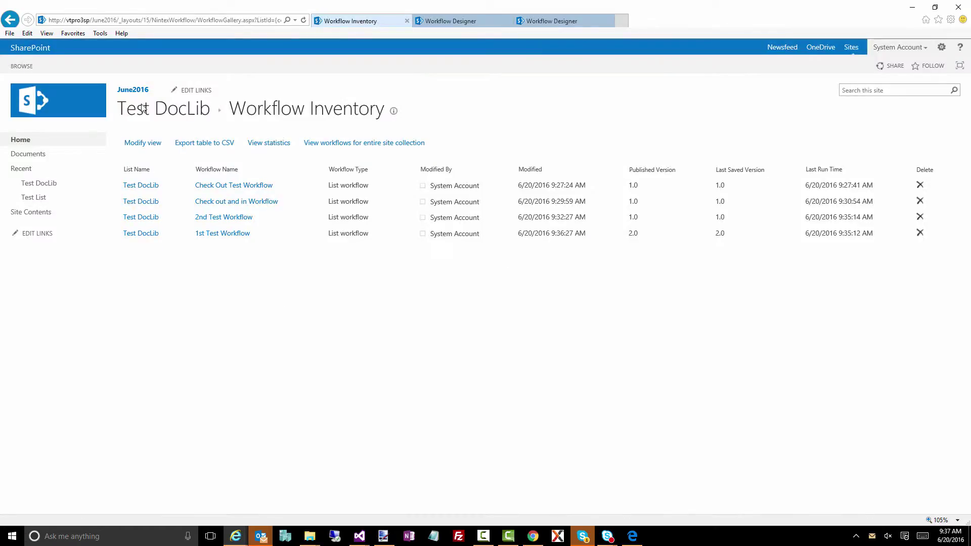
{"action": "left_click", "coordinate": [34, 184]}
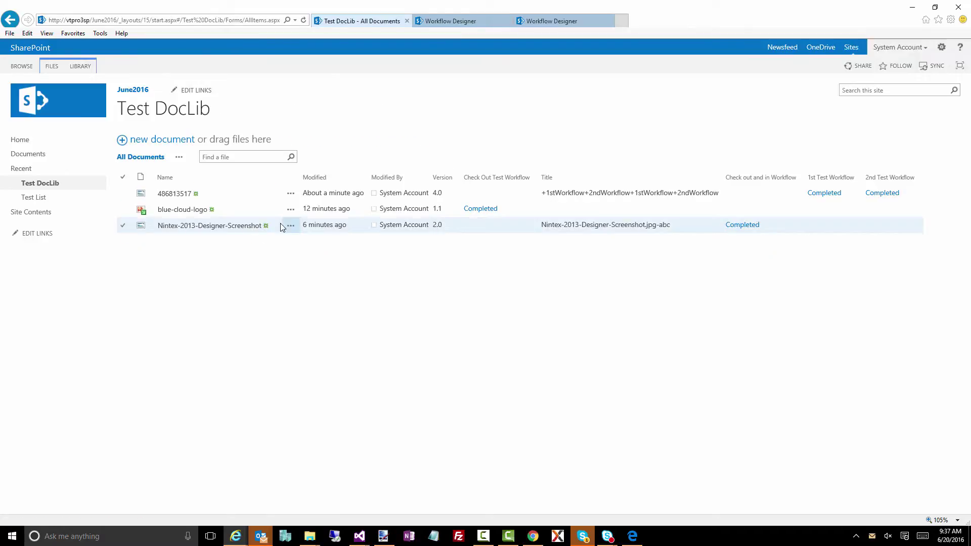
{"action": "left_click", "coordinate": [289, 195]}
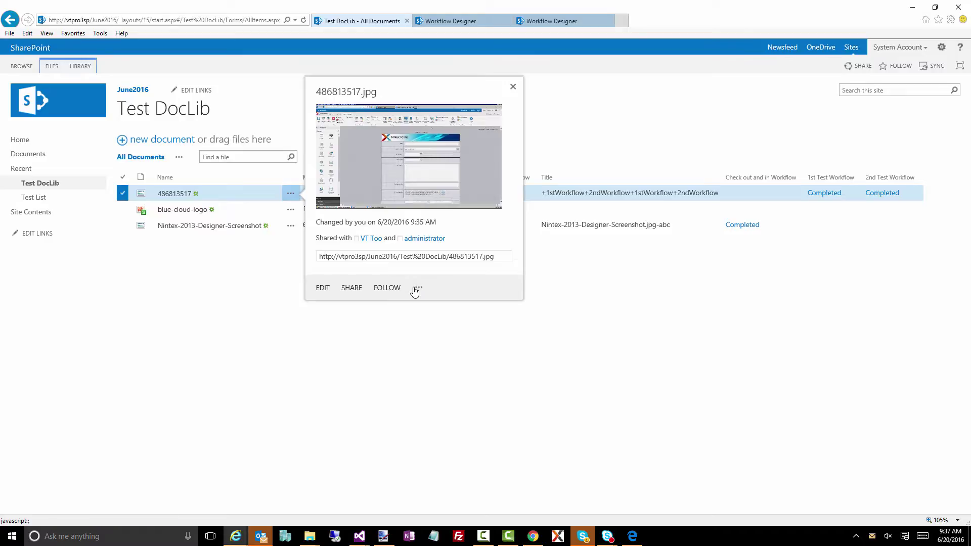
{"action": "left_click", "coordinate": [416, 289]}
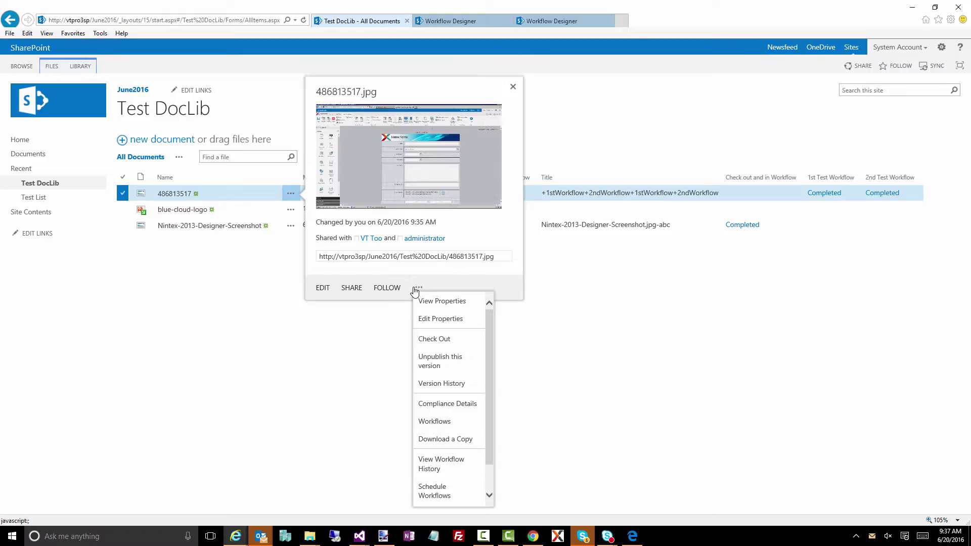
{"action": "left_click", "coordinate": [441, 408]}
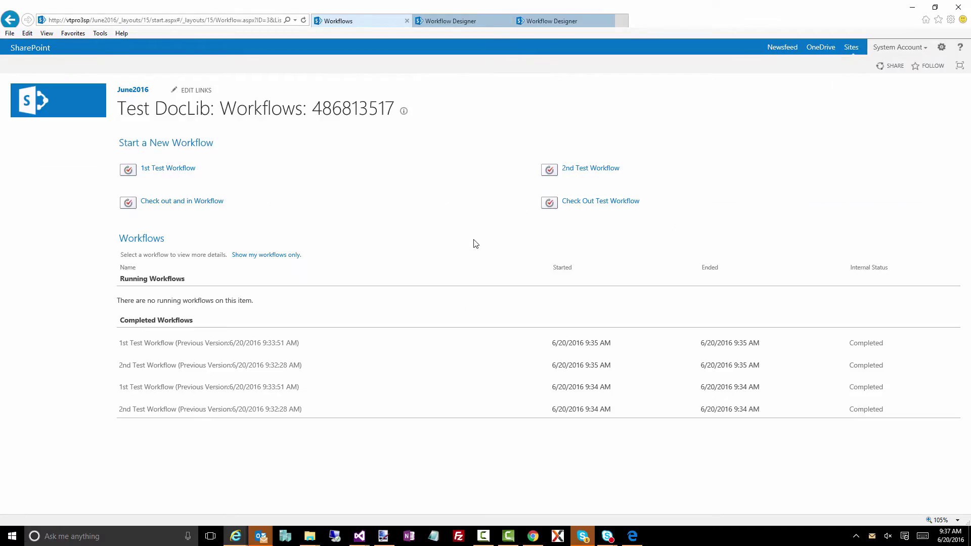
{"action": "left_click", "coordinate": [175, 169]}
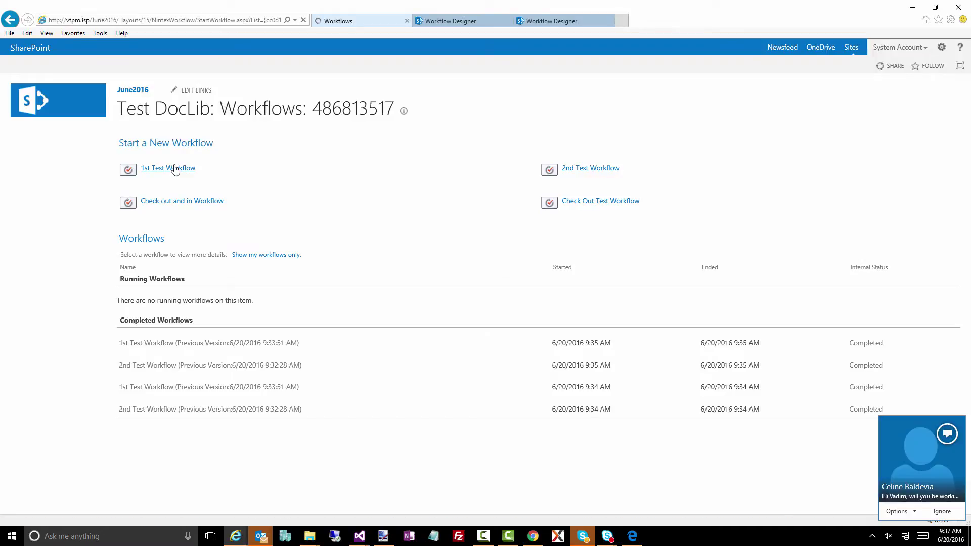
{"action": "left_click", "coordinate": [143, 161]}
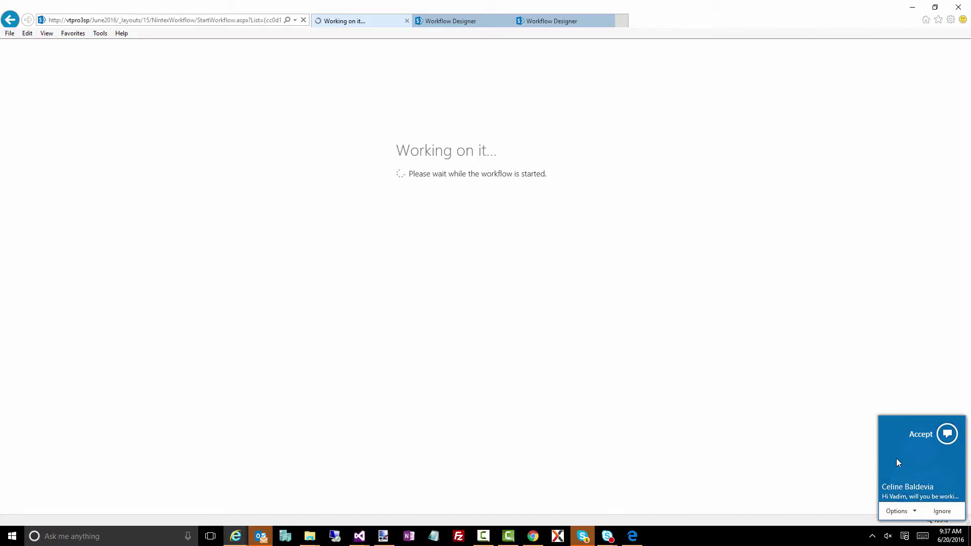
{"action": "left_click", "coordinate": [902, 459]}
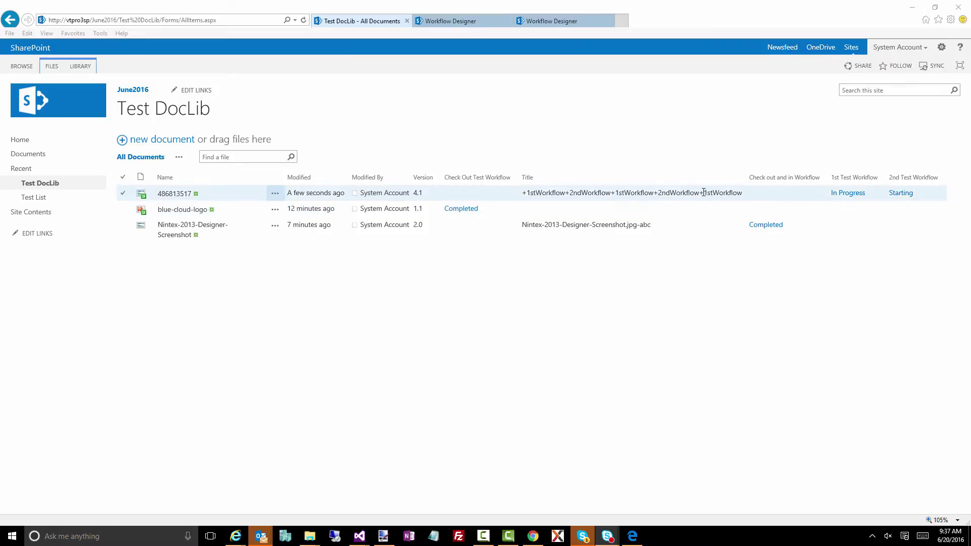
- Examine the 486813517 document's version and appended Title text, refreshing the document list to follow both workflows
{"action": "left_click_drag", "start_coordinate": [741, 194], "coordinate": [700, 193]}
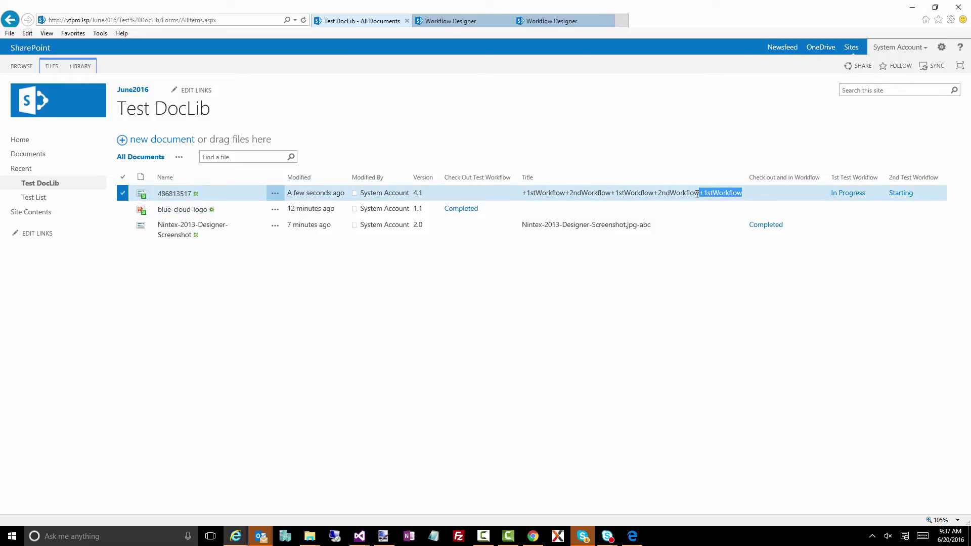
{"action": "left_click", "coordinate": [435, 185]}
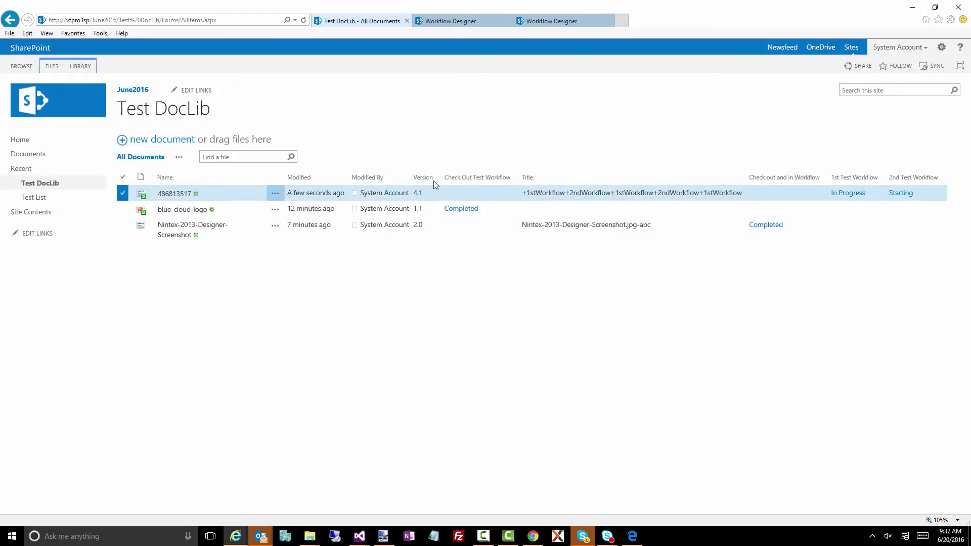
{"action": "left_click", "coordinate": [303, 20]}
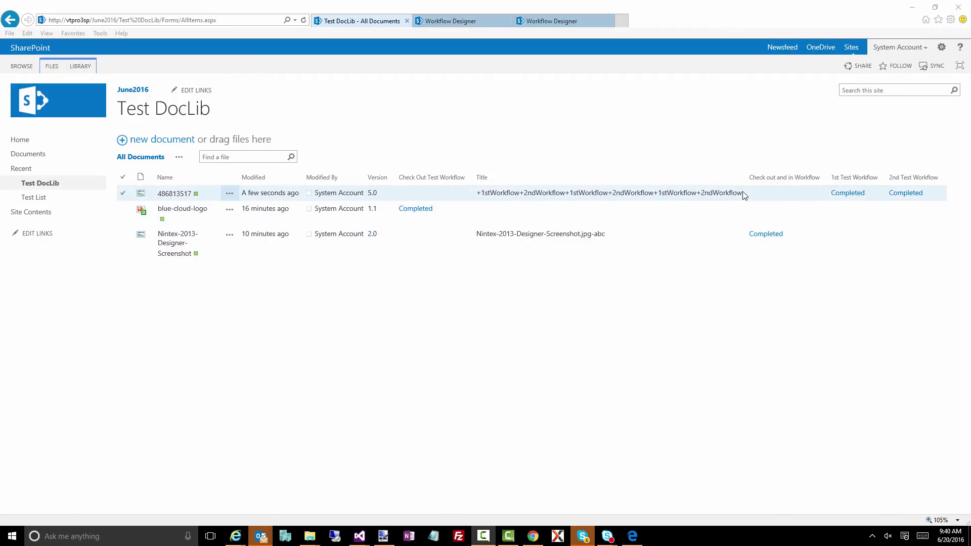
{"action": "left_click_drag", "start_coordinate": [743, 195], "coordinate": [657, 194]}
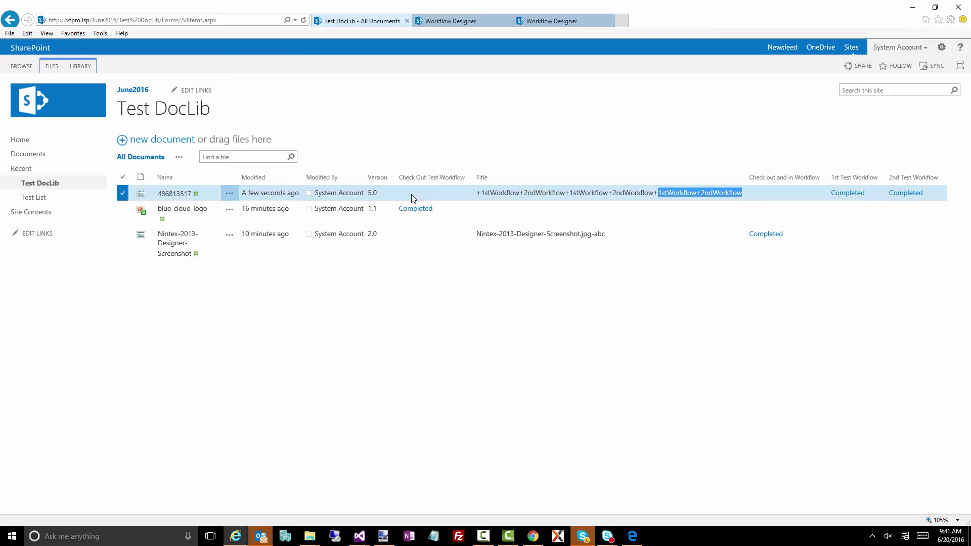
- Dismiss 2nd Test Workflow's publish confirmation and review the Check in item action in 1st Test Workflow
{"action": "left_click", "coordinate": [541, 20]}
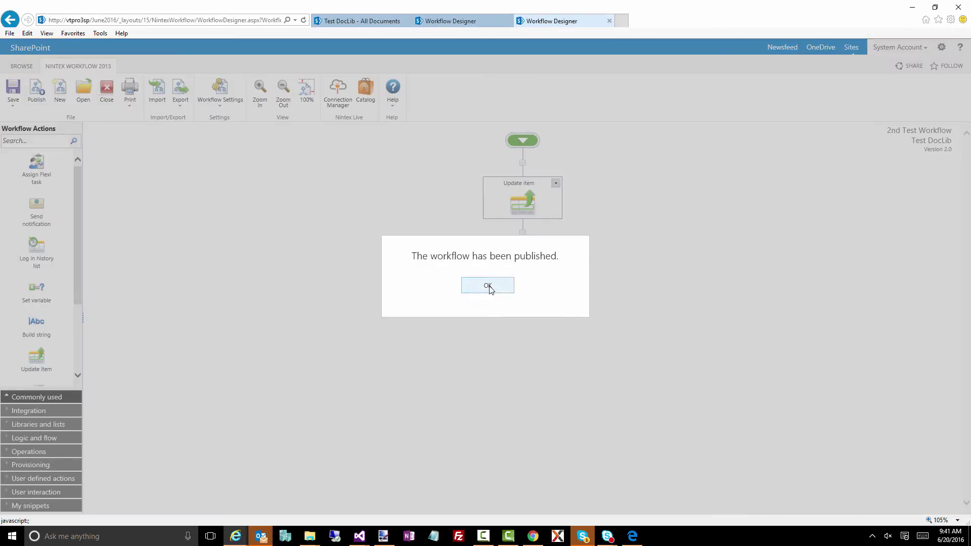
{"action": "left_click", "coordinate": [488, 286]}
{"action": "left_click", "coordinate": [473, 21]}
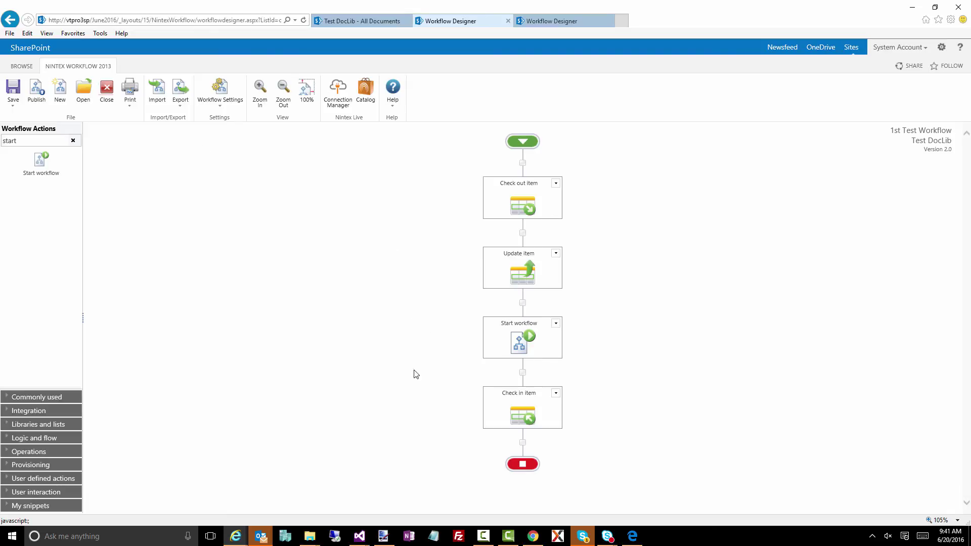
{"action": "mouse_move", "coordinate": [558, 425]}
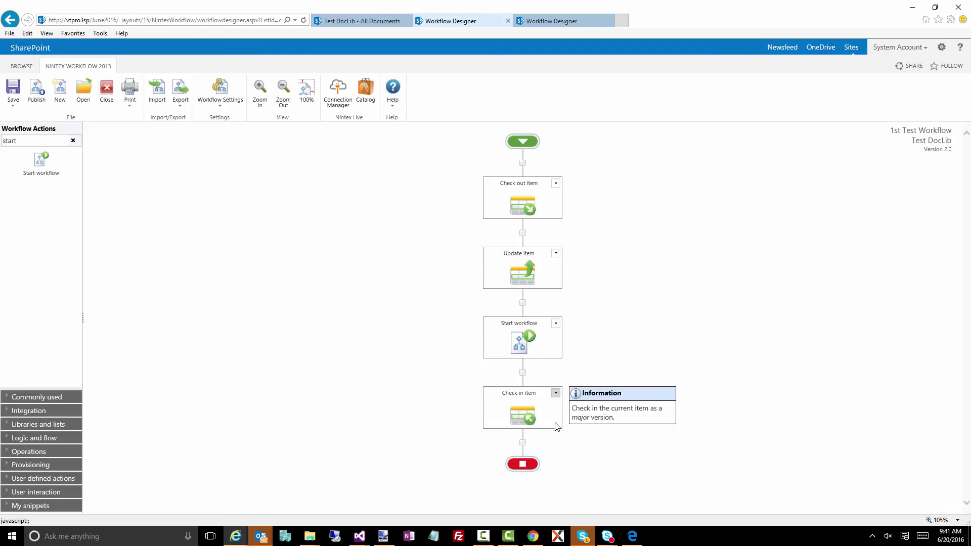